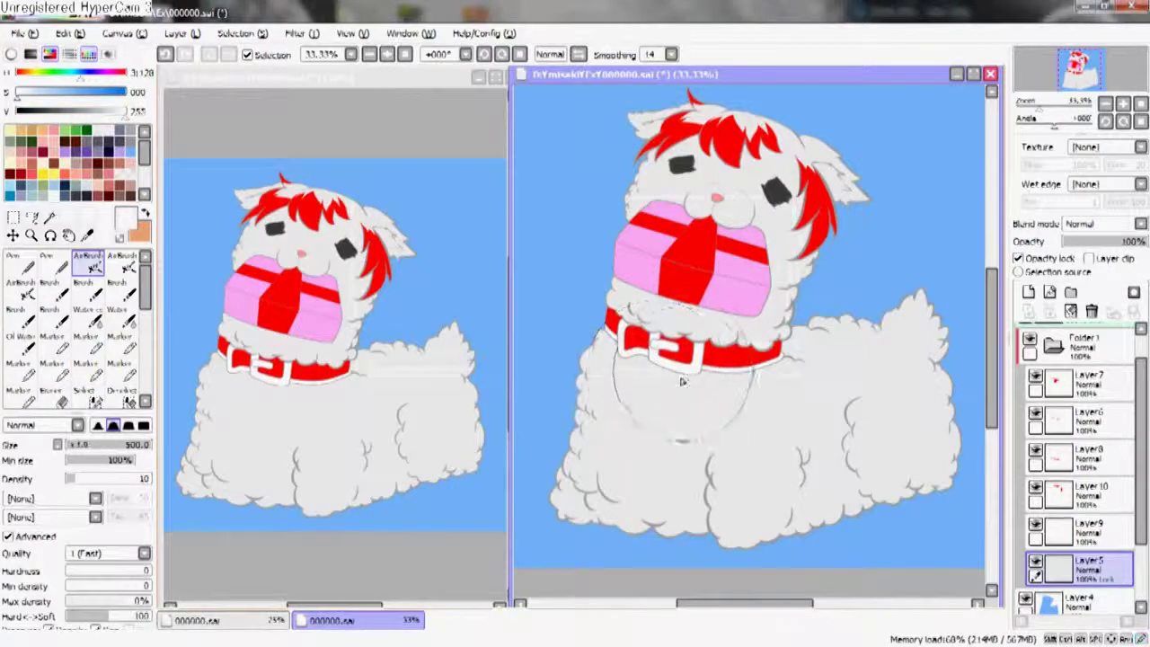
# - Airbrush soft white highlights onto the chest and front leg of the woolly body on Layer5
pyautogui.click(645, 406)
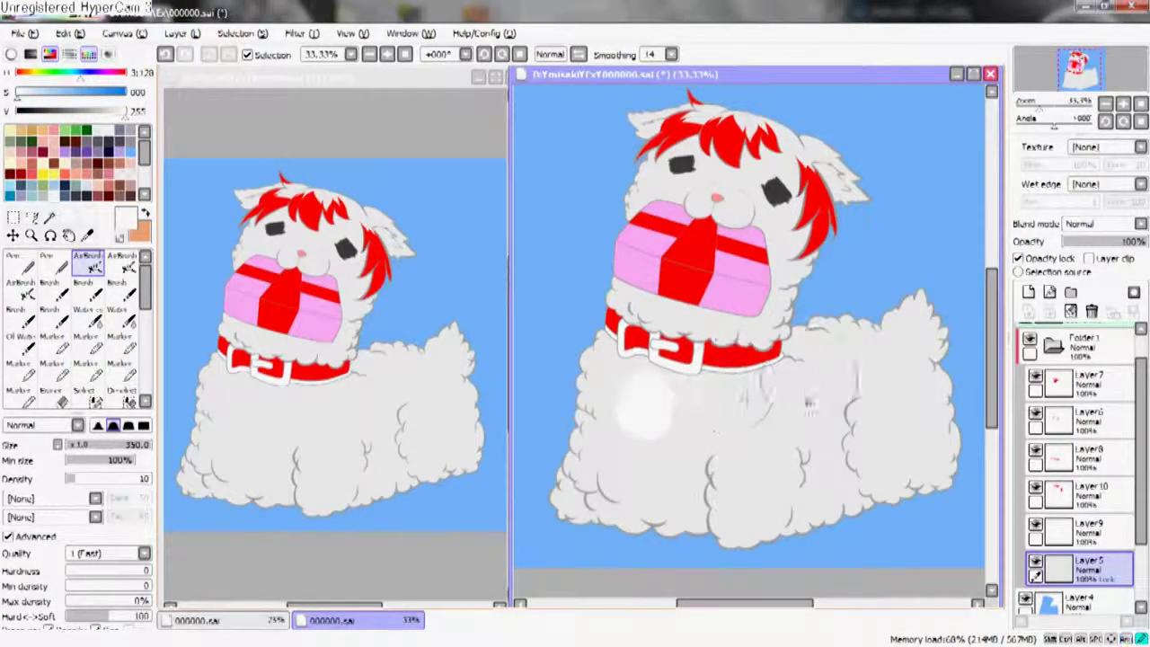
pyautogui.click(765, 413)
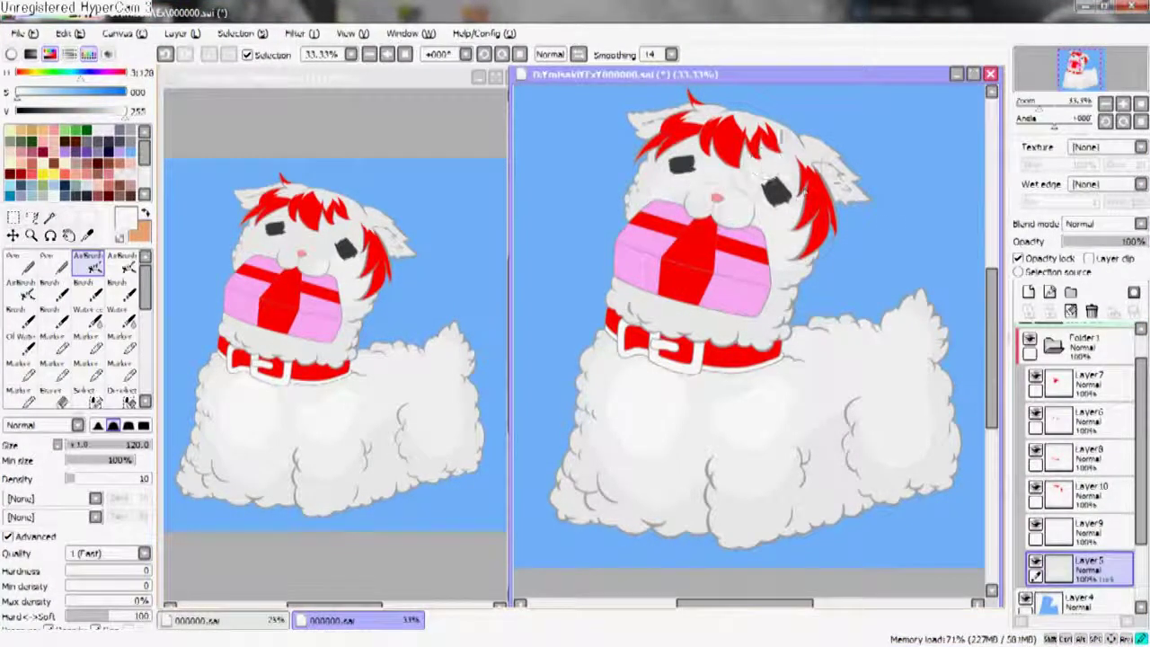
# - Shade the body's left edge and lower wool with the Marker in blue-grey (saturation 24, value 190), then blend the shading with the Water brush
pyautogui.click(20, 392)
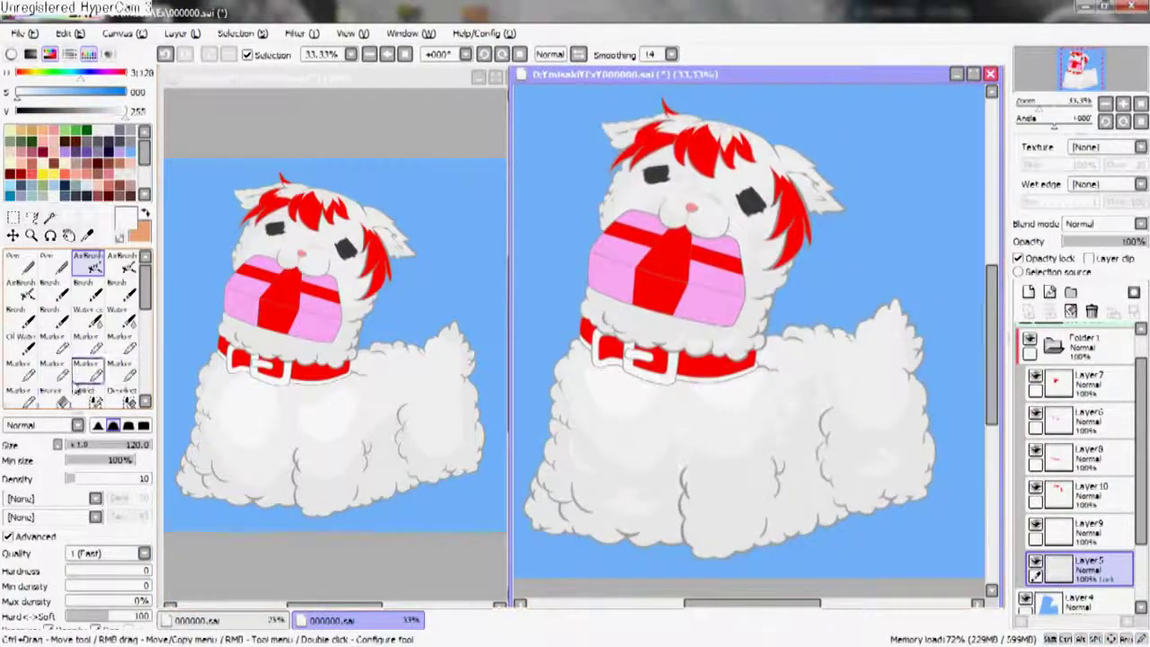
pyautogui.click(93, 111)
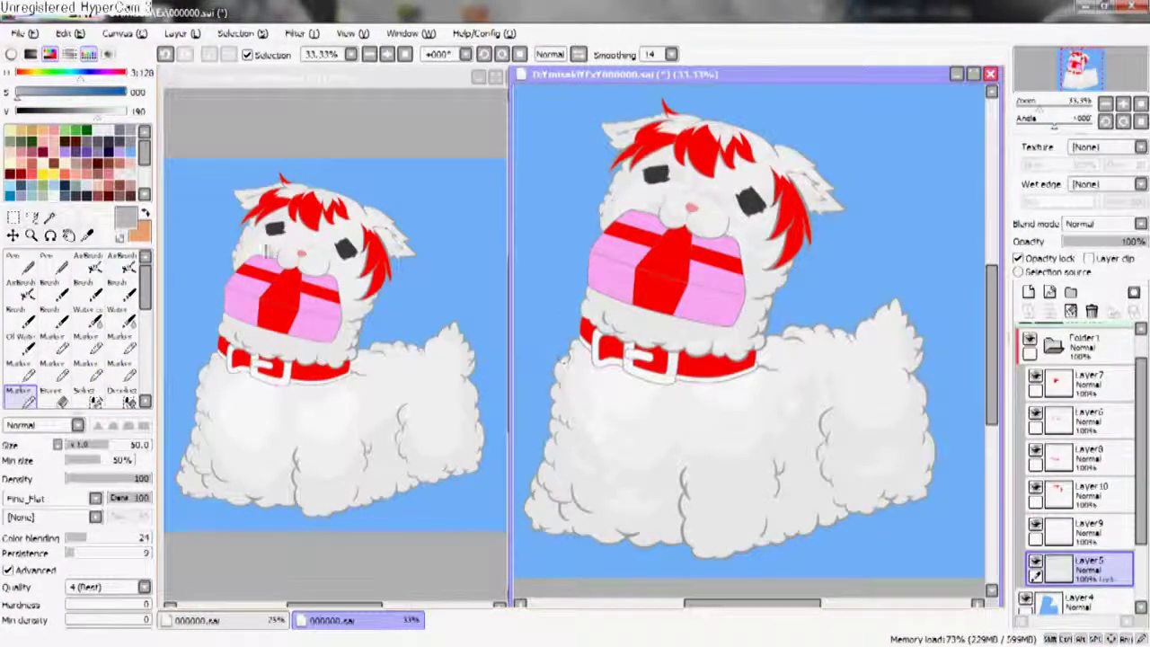
pyautogui.click(26, 91)
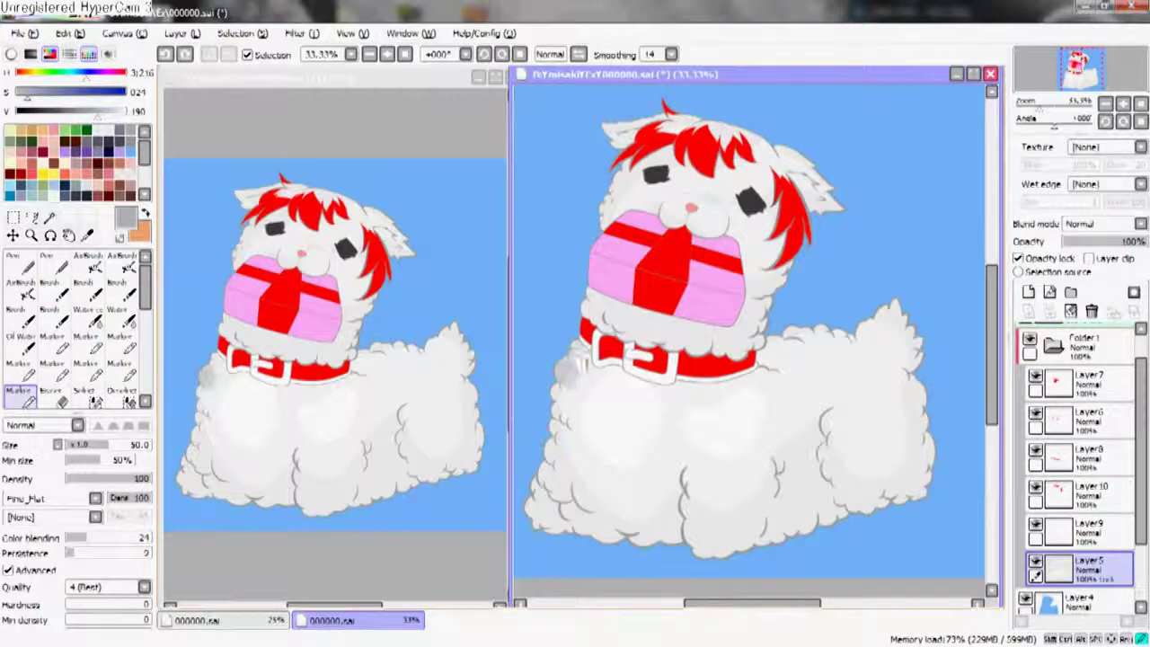
pyautogui.moveTo(565, 394); pyautogui.dragTo(580, 425)
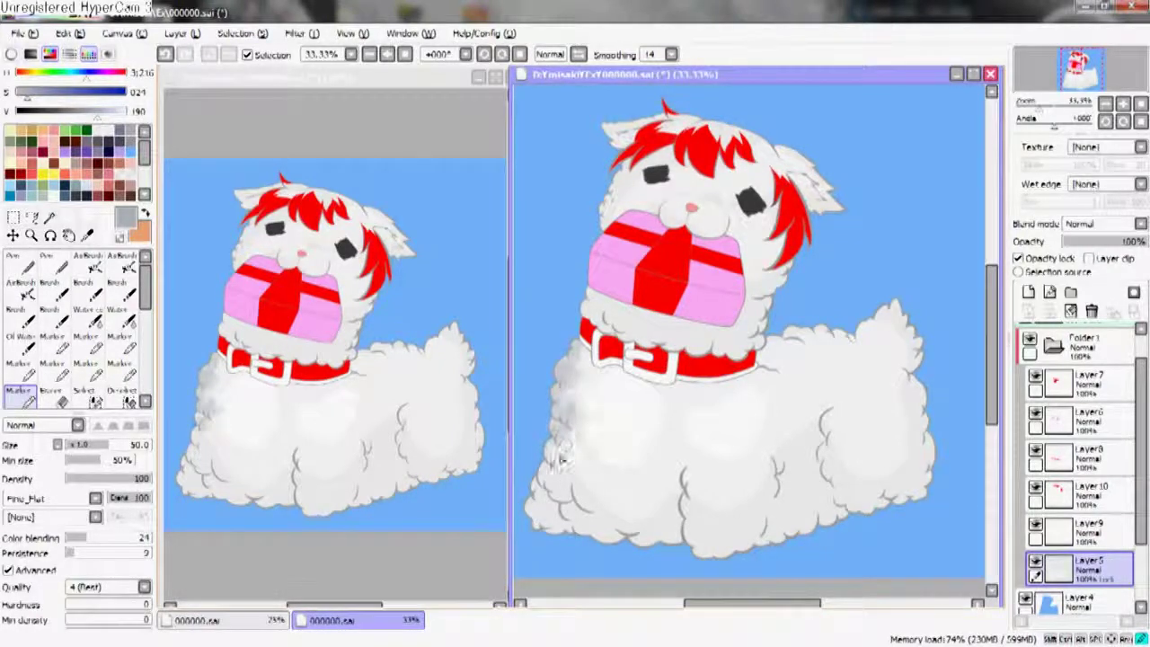
pyautogui.moveTo(582, 476)
pyautogui.mouseDown()
pyautogui.moveTo(555, 489)
pyautogui.moveTo(537, 531)
pyautogui.moveTo(552, 505)
pyautogui.moveTo(573, 527)
pyautogui.moveTo(615, 529)
pyautogui.mouseUp()
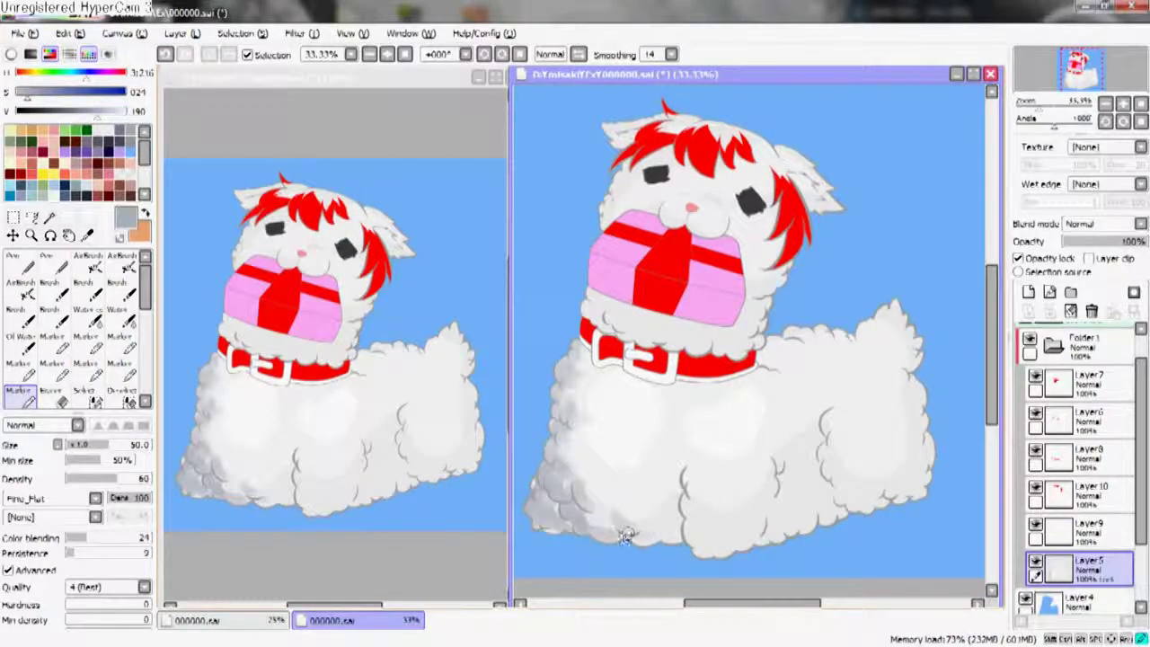
pyautogui.click(120, 314)
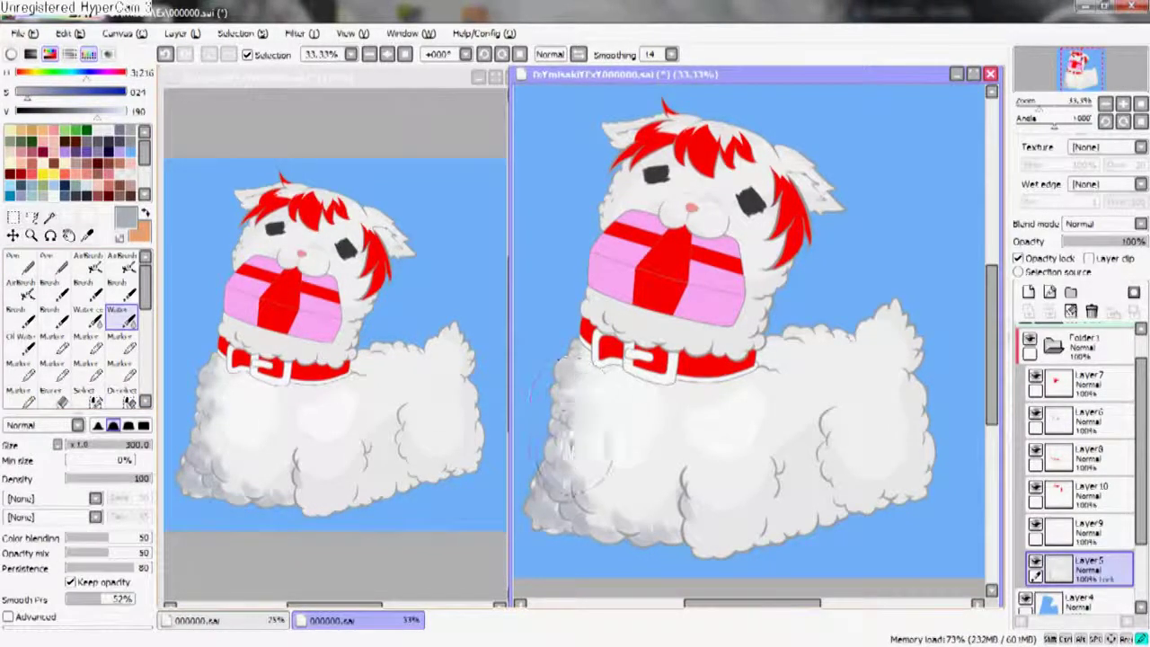
# - Paint blue-grey Marker shadows on the lower front leg and the belly beside the hind leg, blending them with the Water brush
pyautogui.press('m')
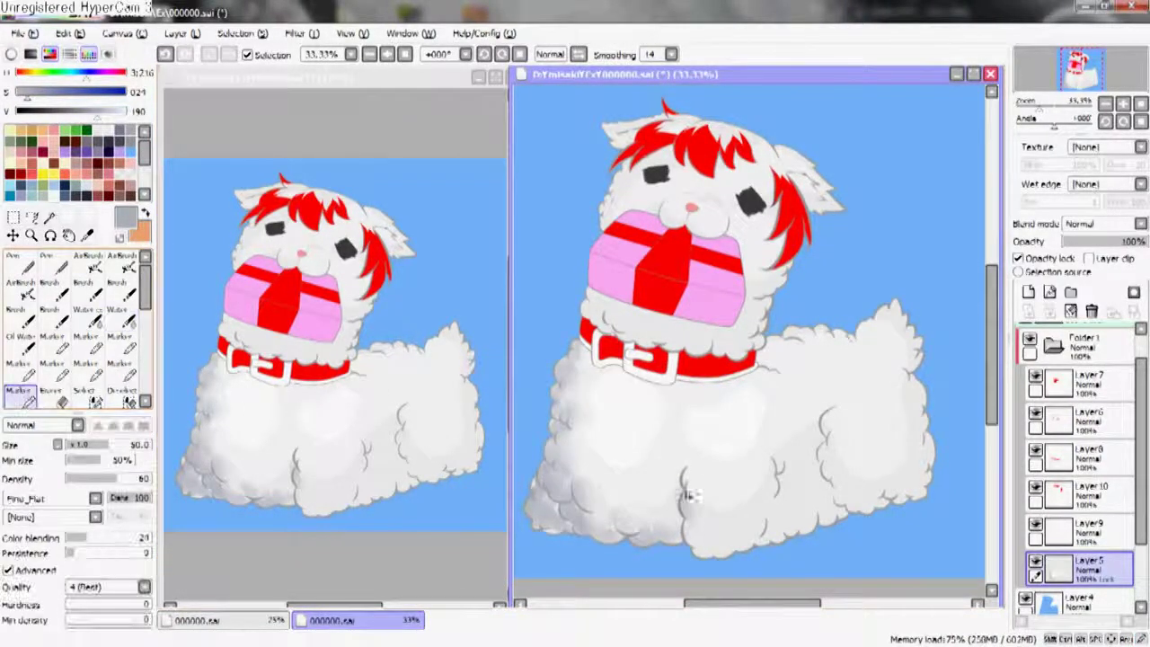
pyautogui.moveTo(707, 530)
pyautogui.mouseDown()
pyautogui.moveTo(723, 552)
pyautogui.moveTo(753, 518)
pyautogui.moveTo(708, 477)
pyautogui.moveTo(741, 466)
pyautogui.moveTo(711, 425)
pyautogui.moveTo(745, 519)
pyautogui.mouseUp()
pyautogui.press('w')
pyautogui.press('m')
pyautogui.moveTo(776, 467)
pyautogui.mouseDown()
pyautogui.moveTo(771, 505)
pyautogui.moveTo(800, 490)
pyautogui.mouseUp()
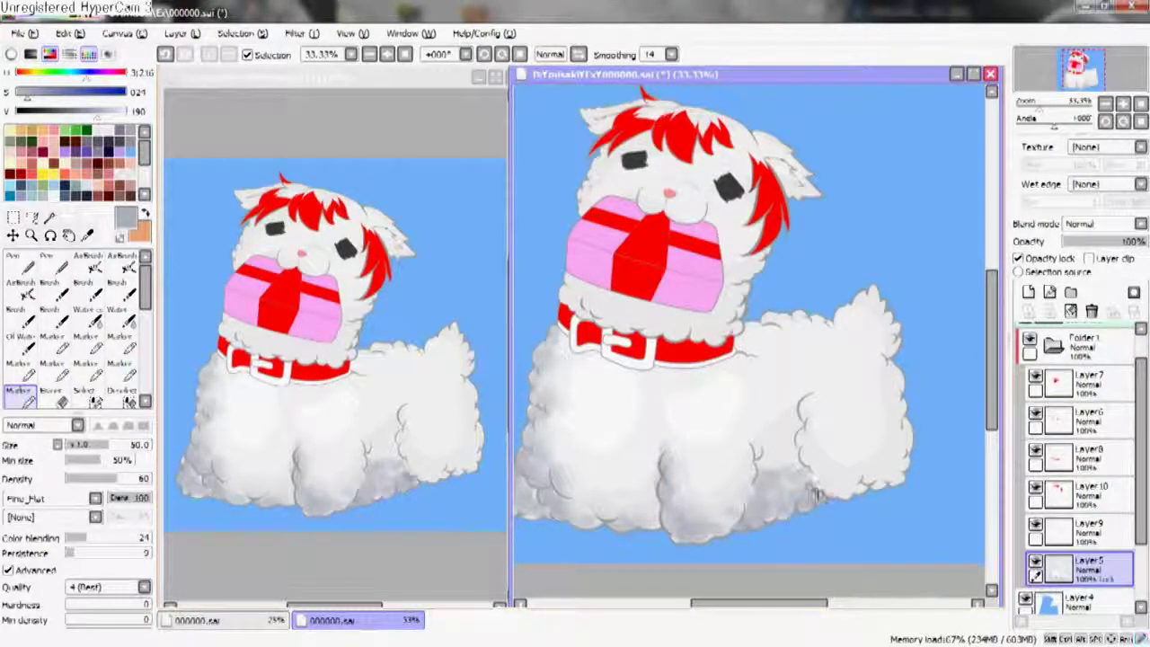
pyautogui.moveTo(797, 433); pyautogui.dragTo(780, 460)
pyautogui.click(120, 314)
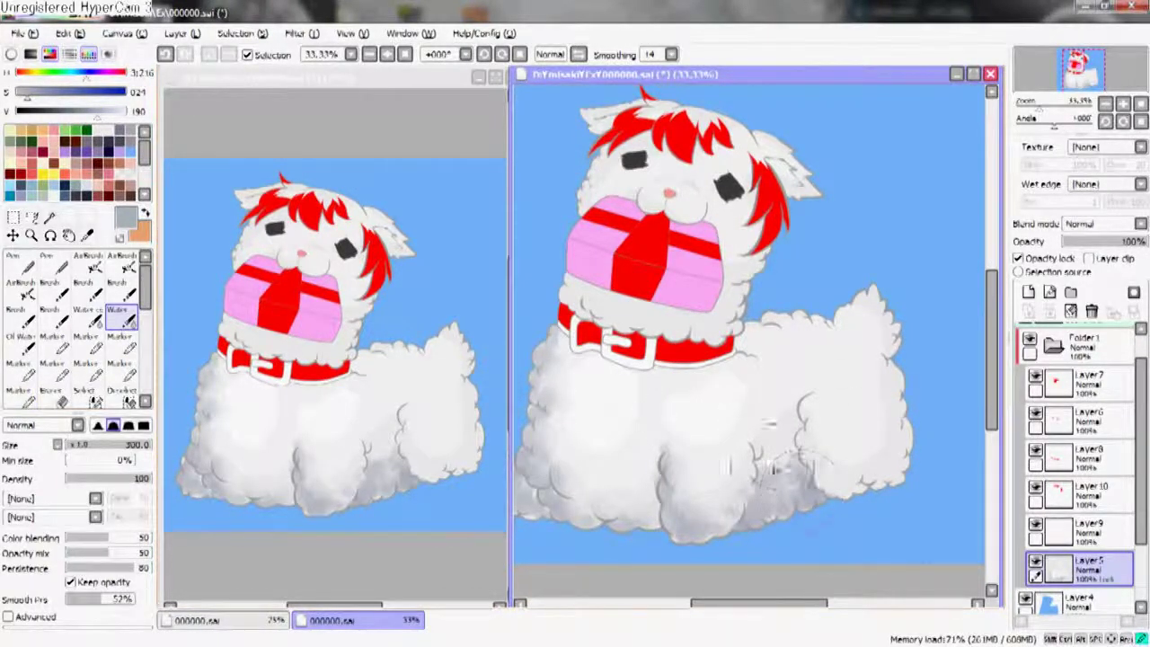
# - Deepen the front leg's shadow, shade the back and hind leg with the size 50 Marker, and blend with the Water brush
pyautogui.click(19, 393)
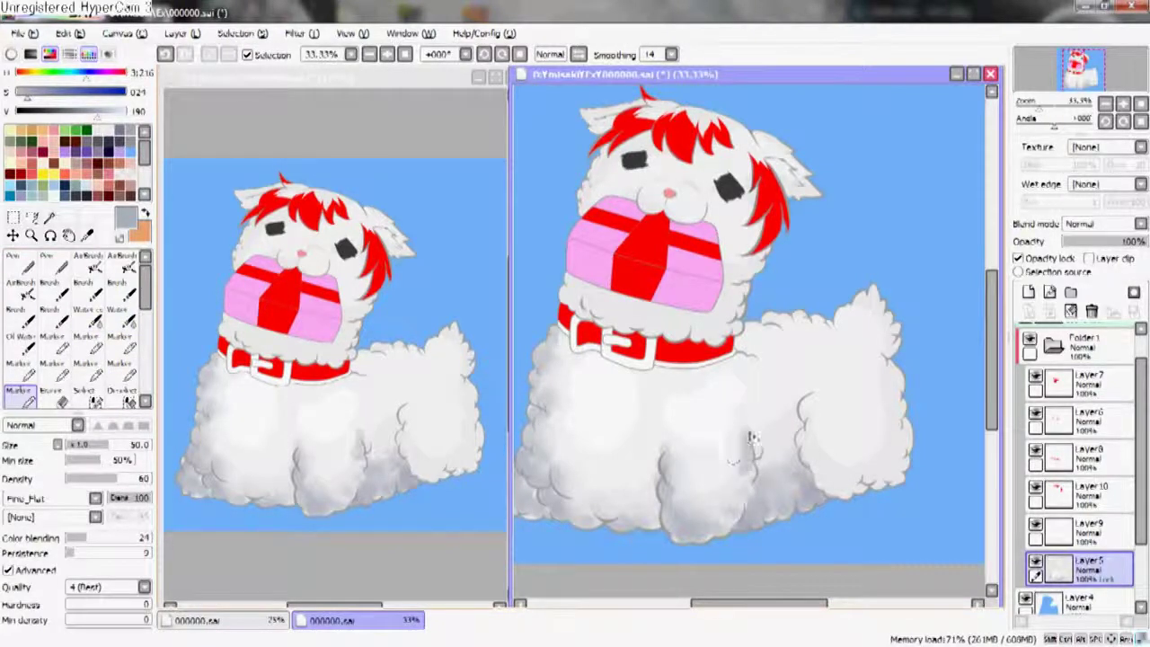
pyautogui.moveTo(724, 485); pyautogui.dragTo(742, 474)
pyautogui.press('b')
pyautogui.press('b')
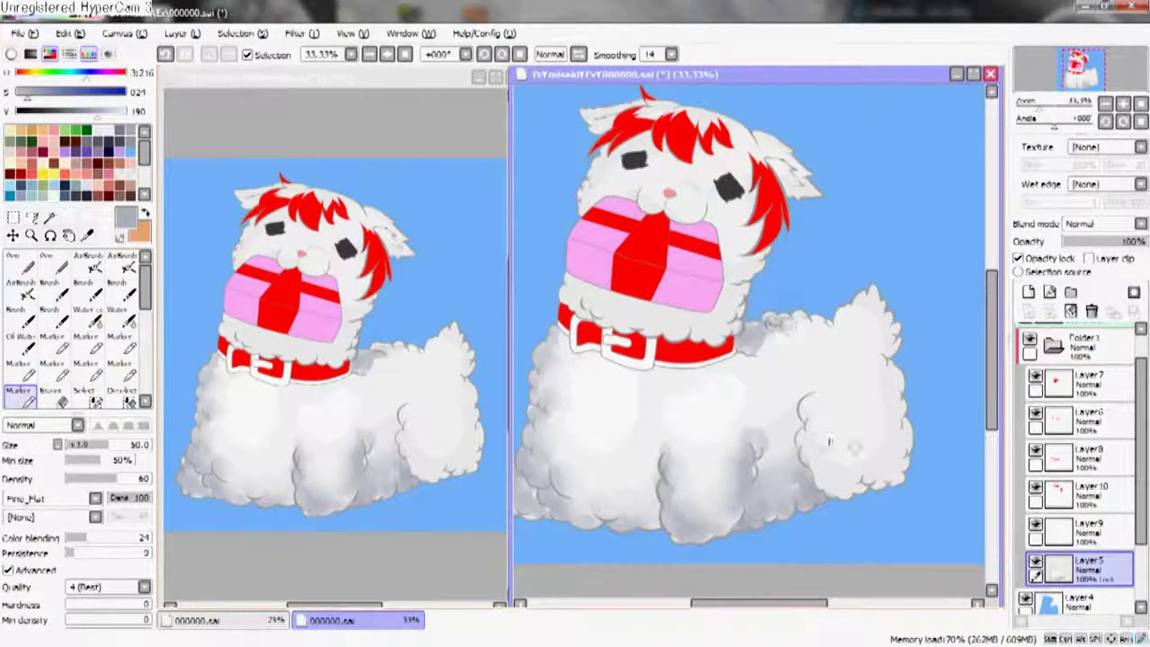
pyautogui.moveTo(848, 459)
pyautogui.mouseDown()
pyautogui.moveTo(869, 413)
pyautogui.moveTo(866, 387)
pyautogui.moveTo(875, 438)
pyautogui.mouseUp()
pyautogui.moveTo(843, 481)
pyautogui.mouseDown()
pyautogui.moveTo(866, 443)
pyautogui.moveTo(882, 480)
pyautogui.moveTo(834, 437)
pyautogui.moveTo(844, 481)
pyautogui.mouseUp()
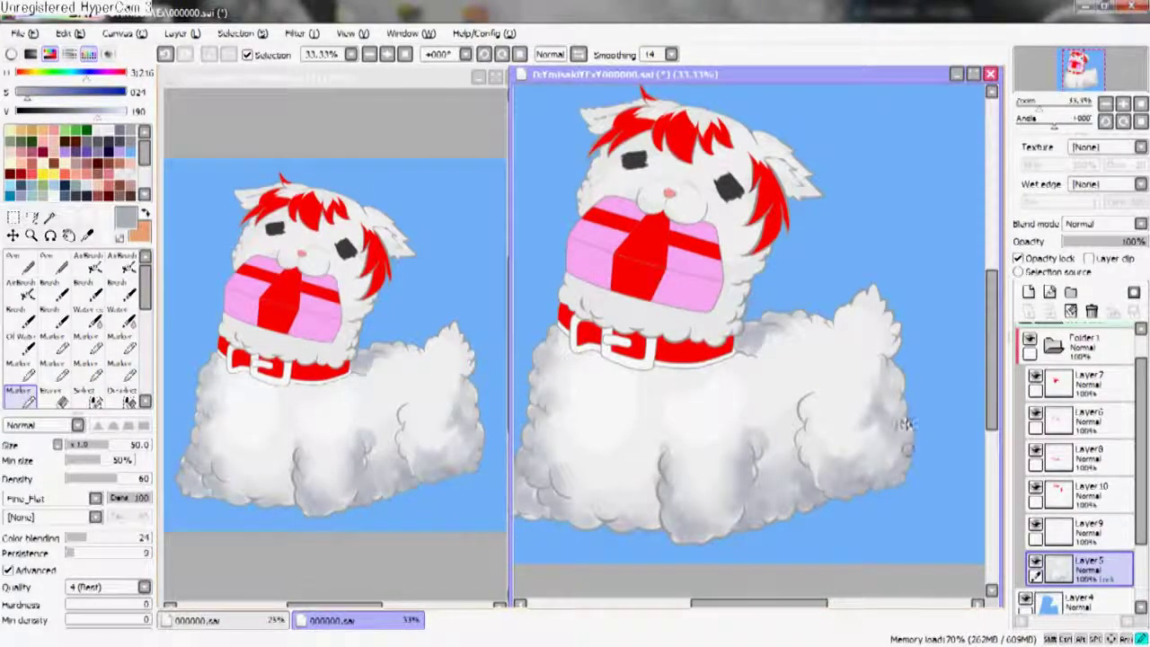
pyautogui.click(120, 313)
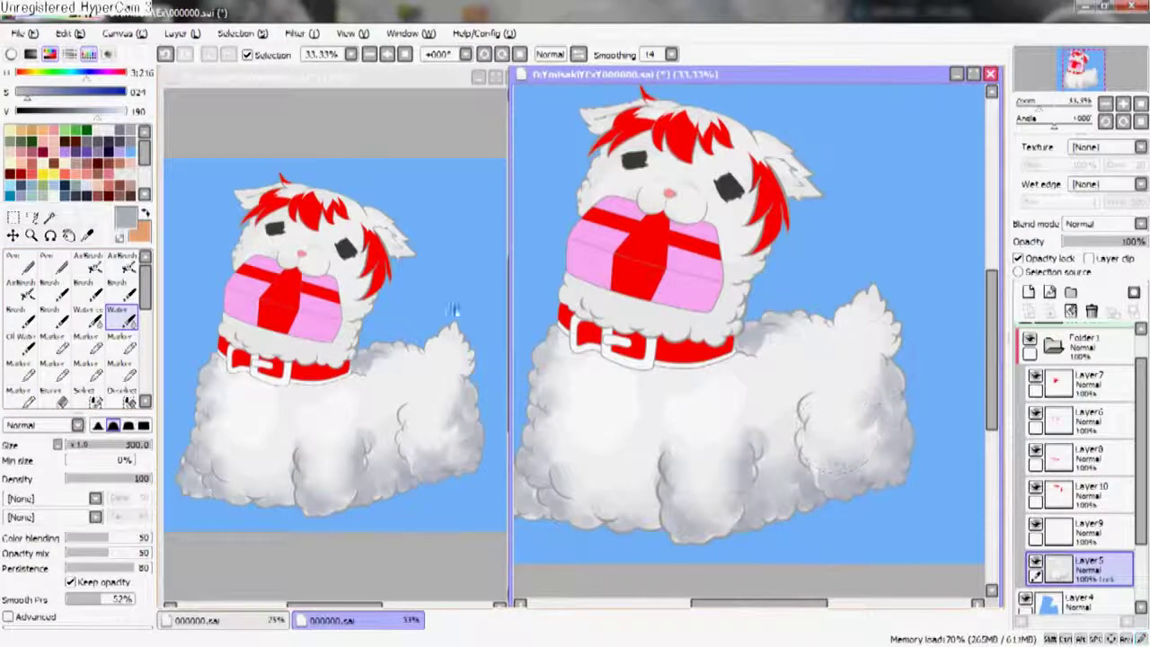
# - Shade the tail, the neck wool beneath the gift box and the fur around the left eye, then soften with the Water brush
pyautogui.click(20, 391)
pyautogui.moveTo(847, 325)
pyautogui.mouseDown()
pyautogui.moveTo(884, 327)
pyautogui.moveTo(870, 365)
pyautogui.mouseUp()
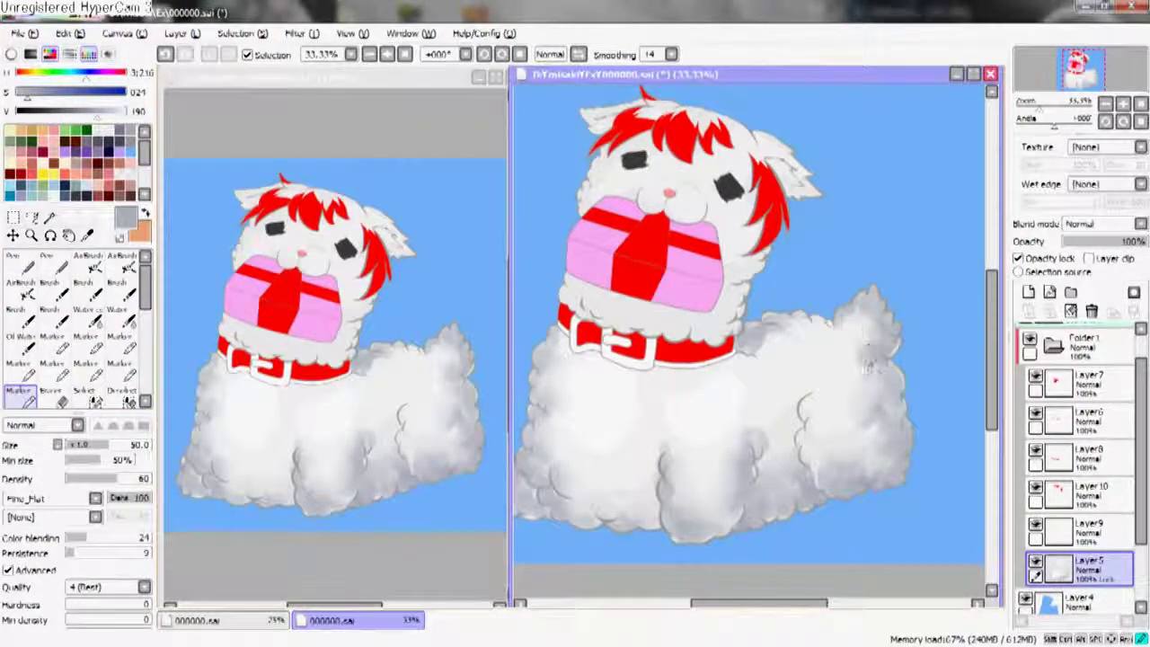
pyautogui.moveTo(738, 286); pyautogui.dragTo(765, 322)
pyautogui.moveTo(603, 313)
pyautogui.mouseDown()
pyautogui.moveTo(693, 332)
pyautogui.moveTo(631, 326)
pyautogui.moveTo(657, 342)
pyautogui.moveTo(669, 325)
pyautogui.moveTo(678, 360)
pyautogui.moveTo(709, 338)
pyautogui.moveTo(756, 372)
pyautogui.mouseUp()
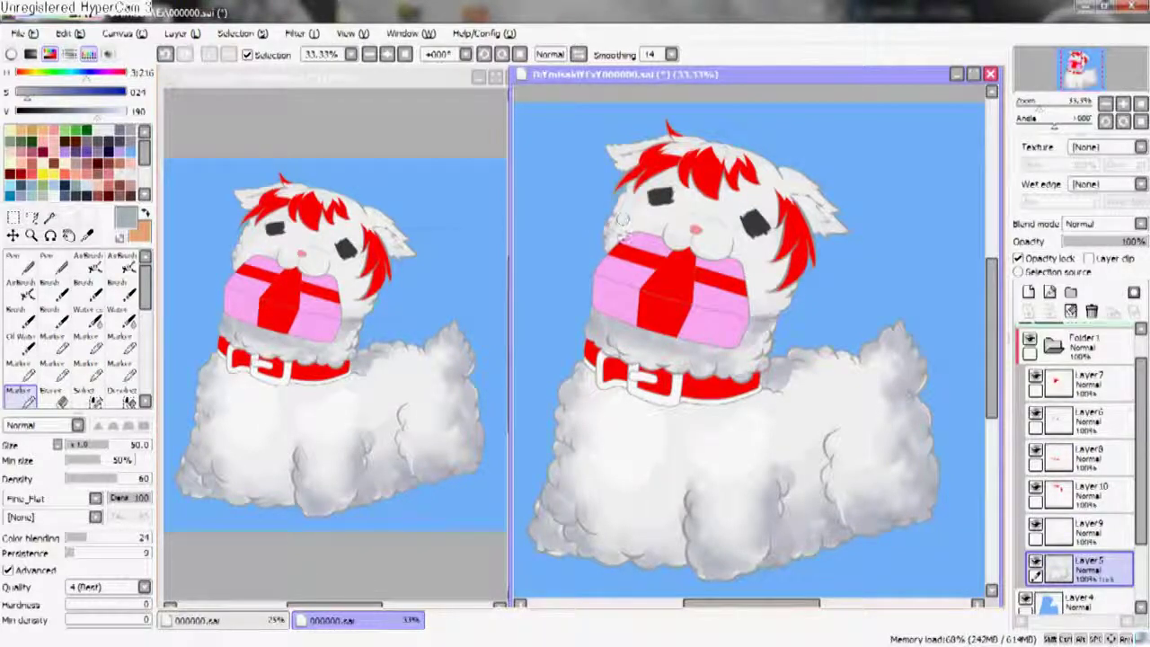
pyautogui.moveTo(626, 216)
pyautogui.mouseDown()
pyautogui.moveTo(689, 177)
pyautogui.moveTo(740, 177)
pyautogui.moveTo(767, 193)
pyautogui.moveTo(764, 235)
pyautogui.moveTo(660, 232)
pyautogui.mouseUp()
pyautogui.click(121, 315)
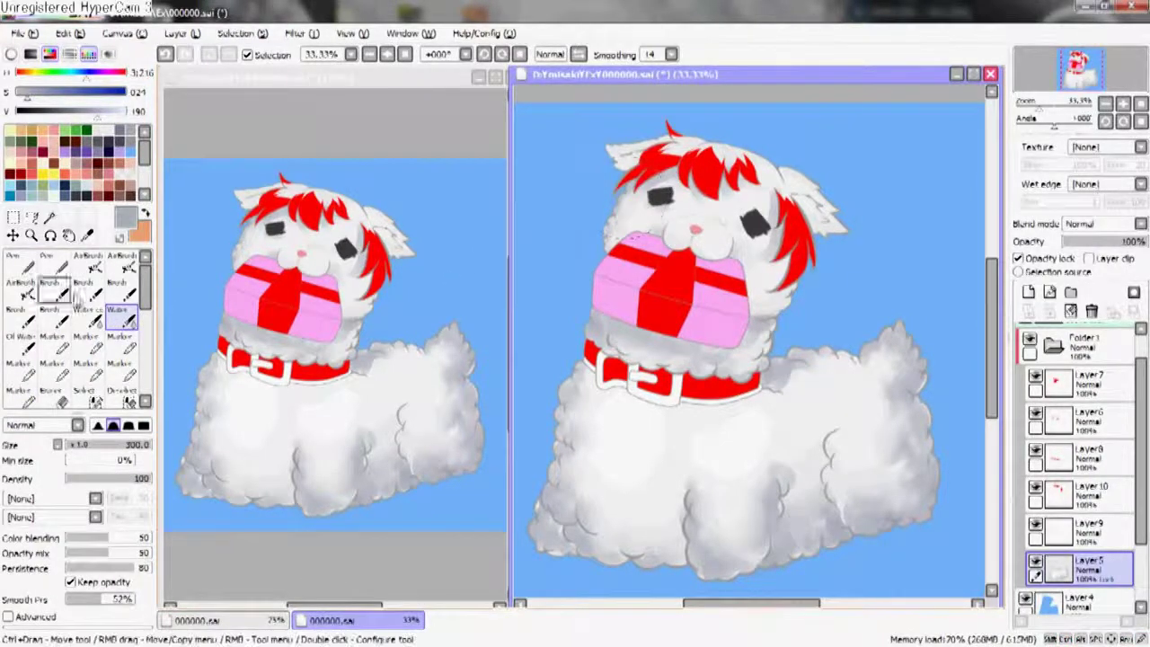
# - Shade the fur under the red hair and the ears with the Marker at density 30, undoing one stray stroke
pyautogui.click(20, 391)
pyautogui.moveTo(744, 293); pyautogui.dragTo(765, 307)
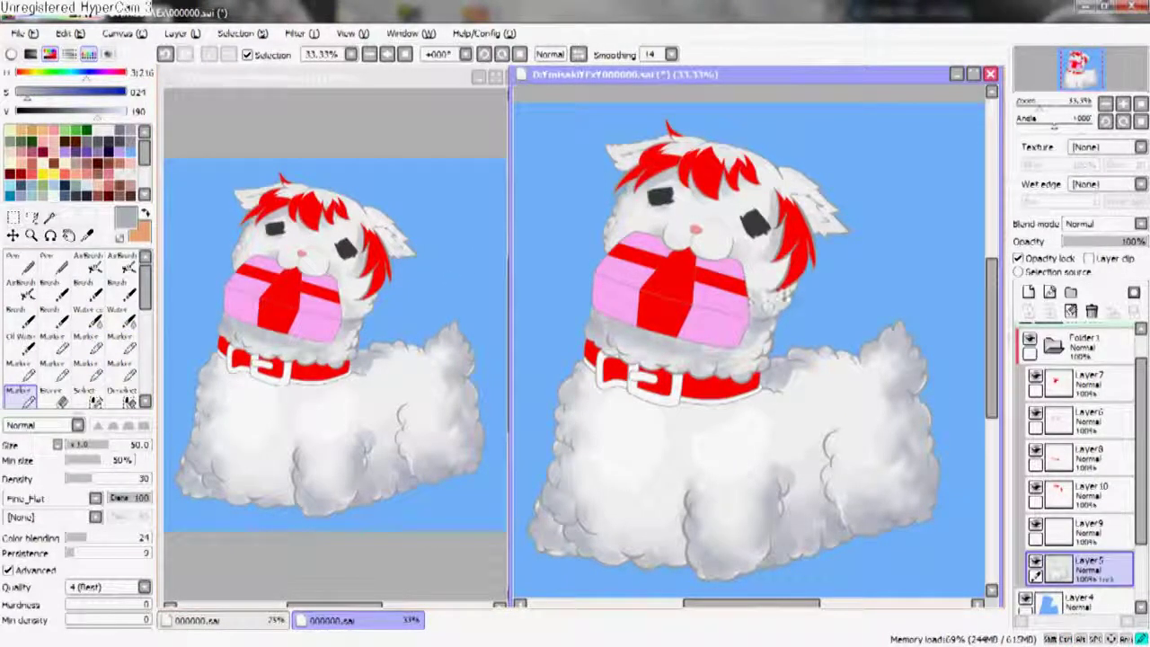
pyautogui.hotkey('ctrl', 'z')
pyautogui.scroll(2, 784, 199)
pyautogui.moveTo(790, 214); pyautogui.dragTo(857, 264)
pyautogui.moveTo(651, 193)
pyautogui.mouseDown()
pyautogui.moveTo(611, 175)
pyautogui.moveTo(660, 180)
pyautogui.mouseUp()
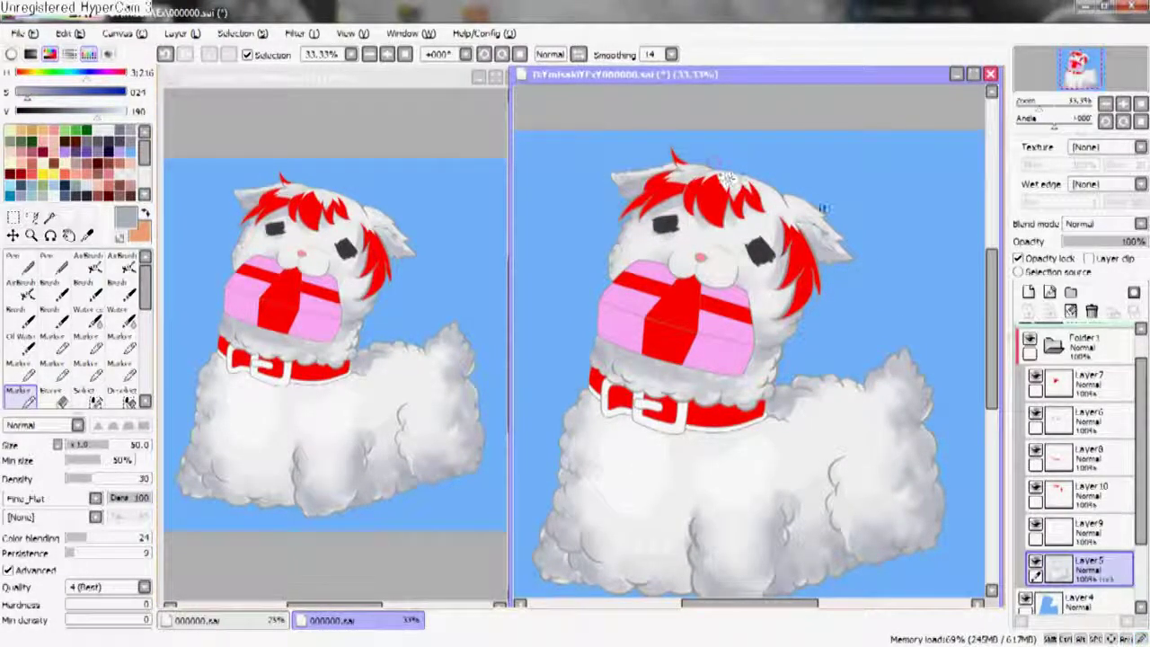
# - Enlarge the Marker to size 120 and add light grey wool tones across the chest, front leg, flank and back
pyautogui.scroll(-3, 629, 193)
pyautogui.scroll(-5, 626, 193)
pyautogui.press(']')
pyautogui.press(']')
pyautogui.press(']')
pyautogui.press(']')
pyautogui.press(']')
pyautogui.moveTo(582, 411)
pyautogui.mouseDown()
pyautogui.moveTo(784, 395)
pyautogui.moveTo(681, 366)
pyautogui.mouseUp()
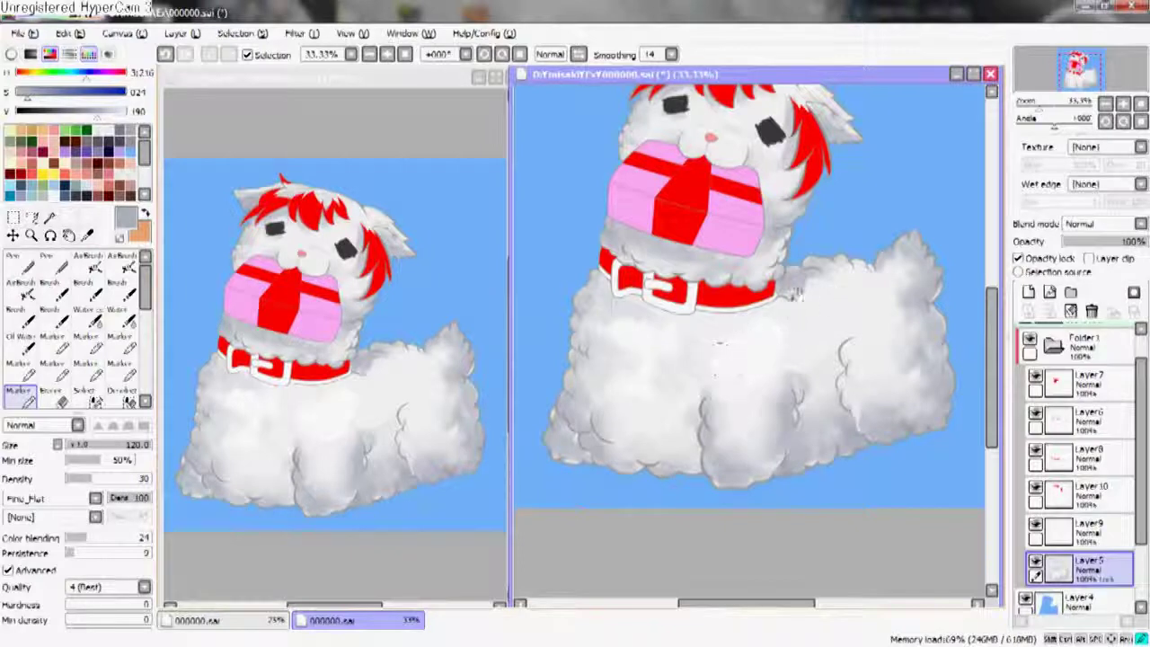
pyautogui.moveTo(768, 392); pyautogui.dragTo(844, 341)
pyautogui.moveTo(868, 291)
pyautogui.mouseDown()
pyautogui.moveTo(842, 343)
pyautogui.moveTo(882, 311)
pyautogui.moveTo(852, 286)
pyautogui.moveTo(895, 286)
pyautogui.moveTo(871, 266)
pyautogui.moveTo(883, 293)
pyautogui.moveTo(807, 324)
pyautogui.moveTo(772, 232)
pyautogui.moveTo(826, 350)
pyautogui.moveTo(830, 334)
pyautogui.moveTo(833, 386)
pyautogui.mouseUp()
pyautogui.moveTo(796, 267); pyautogui.dragTo(786, 261)
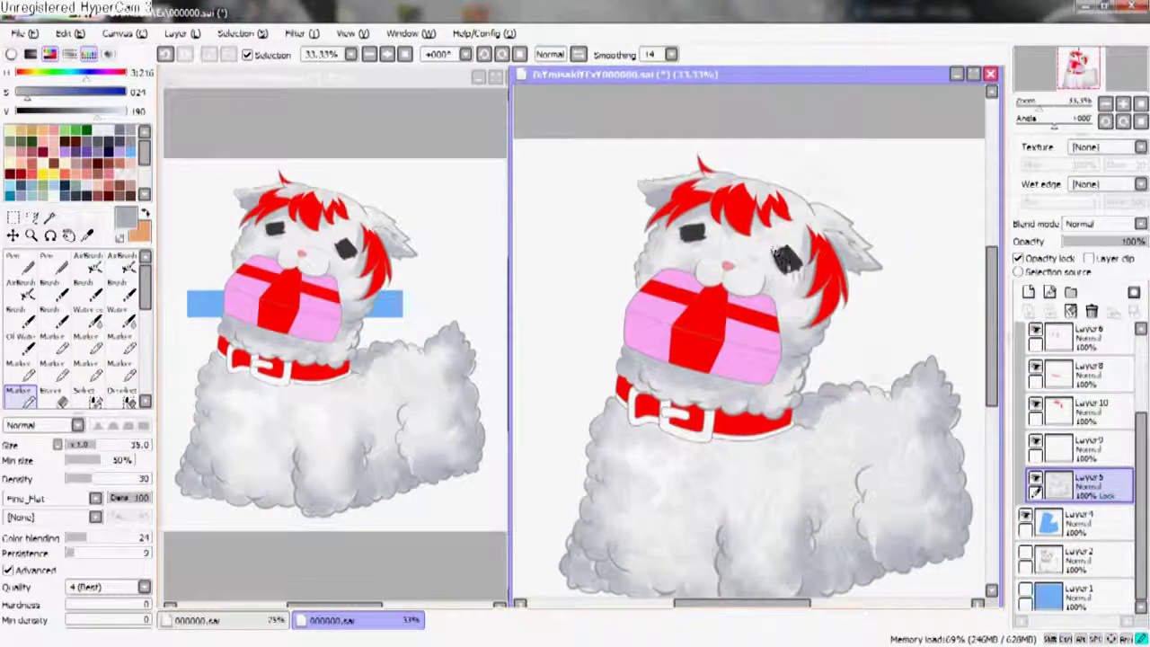
# - Add light Marker shading around the eyes, cheek and muzzle, soften it with the Water brush, and undo the unwanted strokes
pyautogui.moveTo(684, 230); pyautogui.dragTo(690, 232)
pyautogui.hotkey('ctrl', 'z')
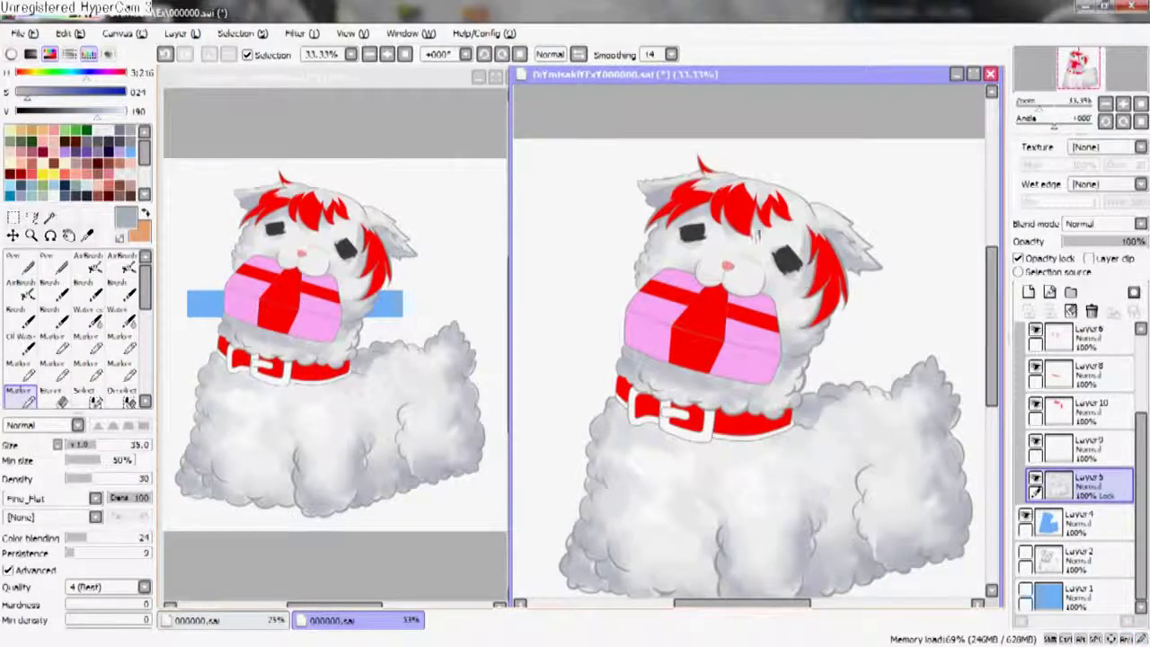
pyautogui.moveTo(807, 296); pyautogui.dragTo(813, 307)
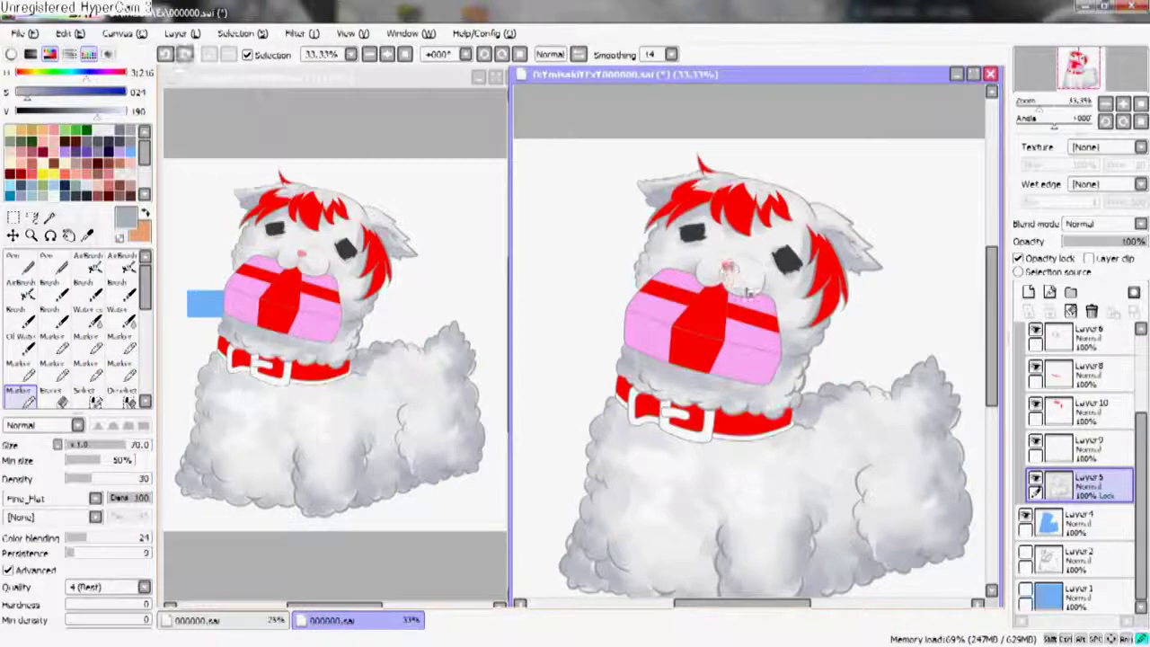
pyautogui.press('c')
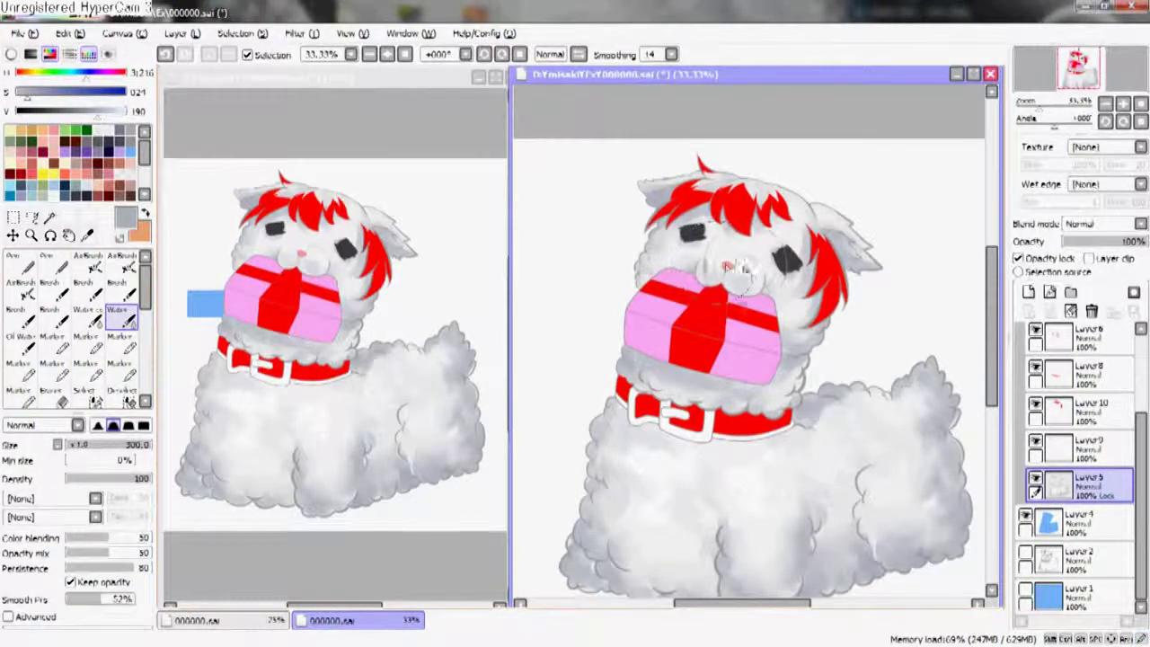
pyautogui.hotkey('ctrl', 'z')
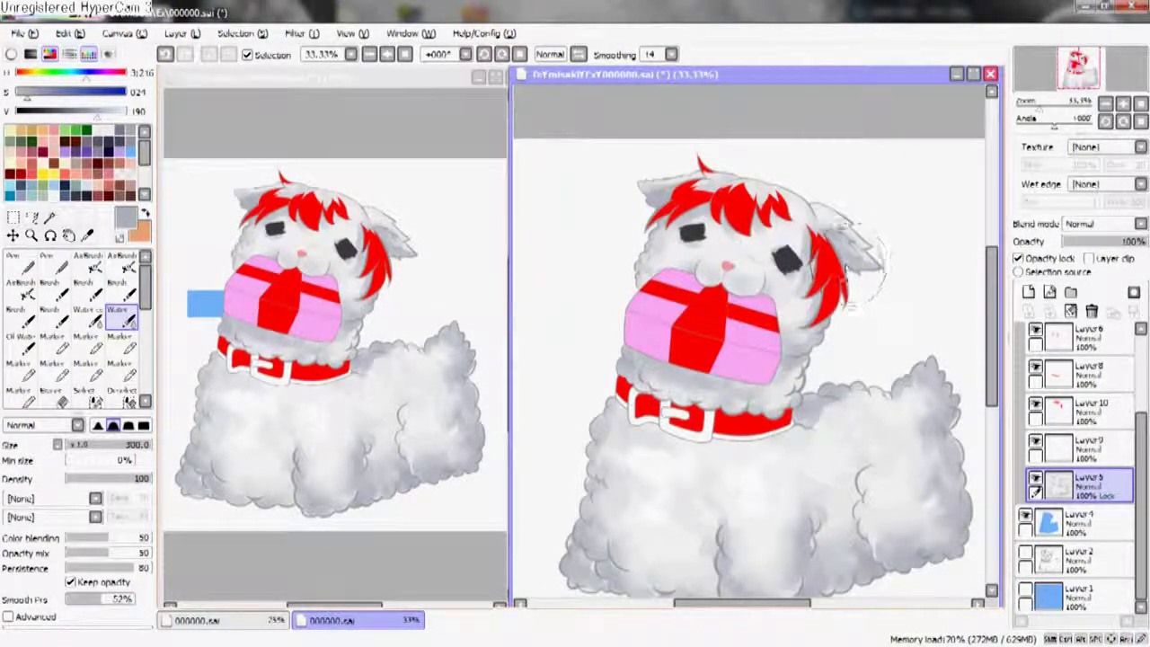
# - Create a new folder above Layer5 with a new layer inside it, and give that layer the Fringe wet edge effect
pyautogui.scroll(-1, 876, 270)
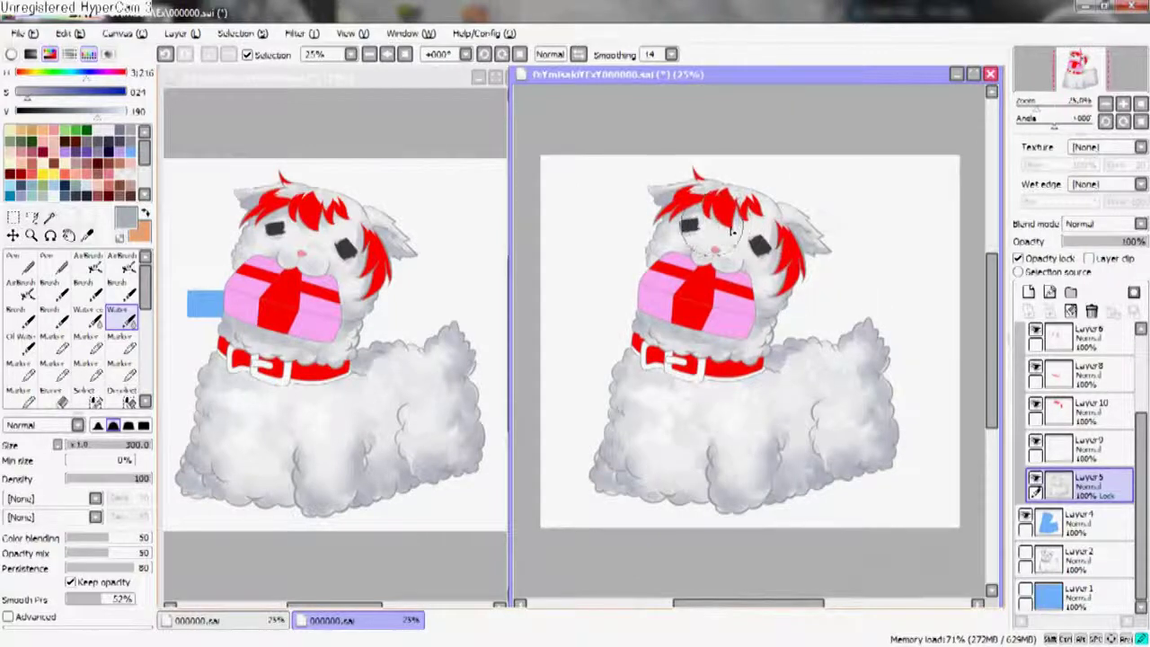
pyautogui.press('n')
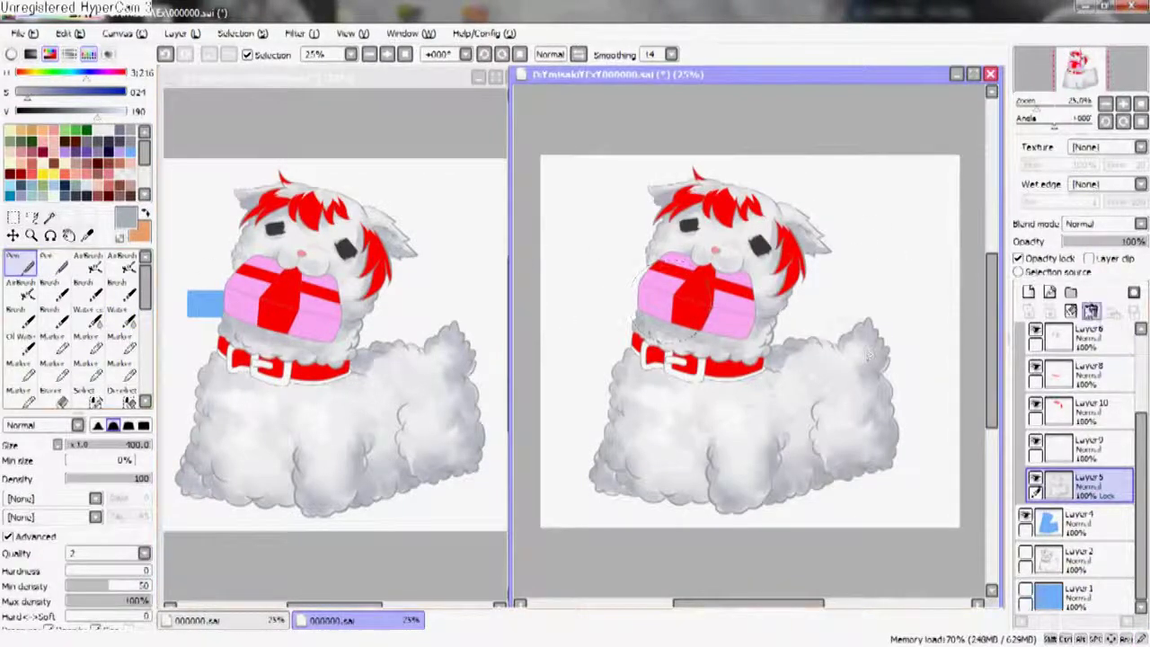
pyautogui.click(1069, 291)
pyautogui.click(1028, 292)
pyautogui.click(1105, 184)
pyautogui.click(1091, 235)
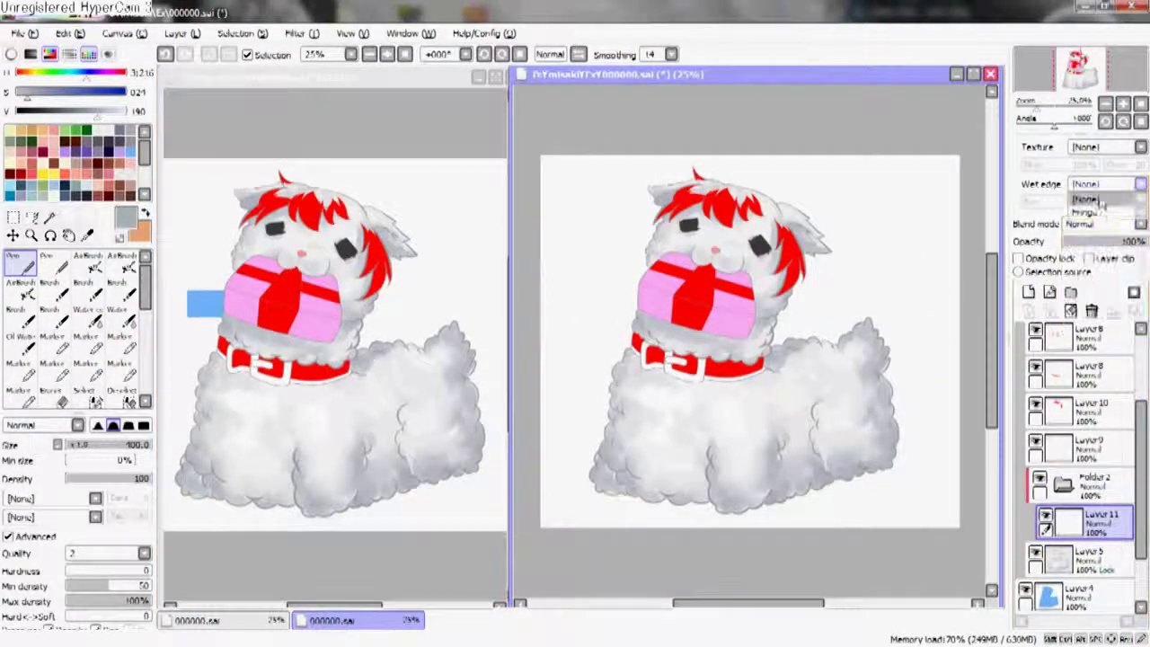
# - Paint a blue-grey fringed shadow with the Pen on Layer11 between the muzzle and the cheek below the larger-haired side's eye
pyautogui.scroll(7, 765, 243)
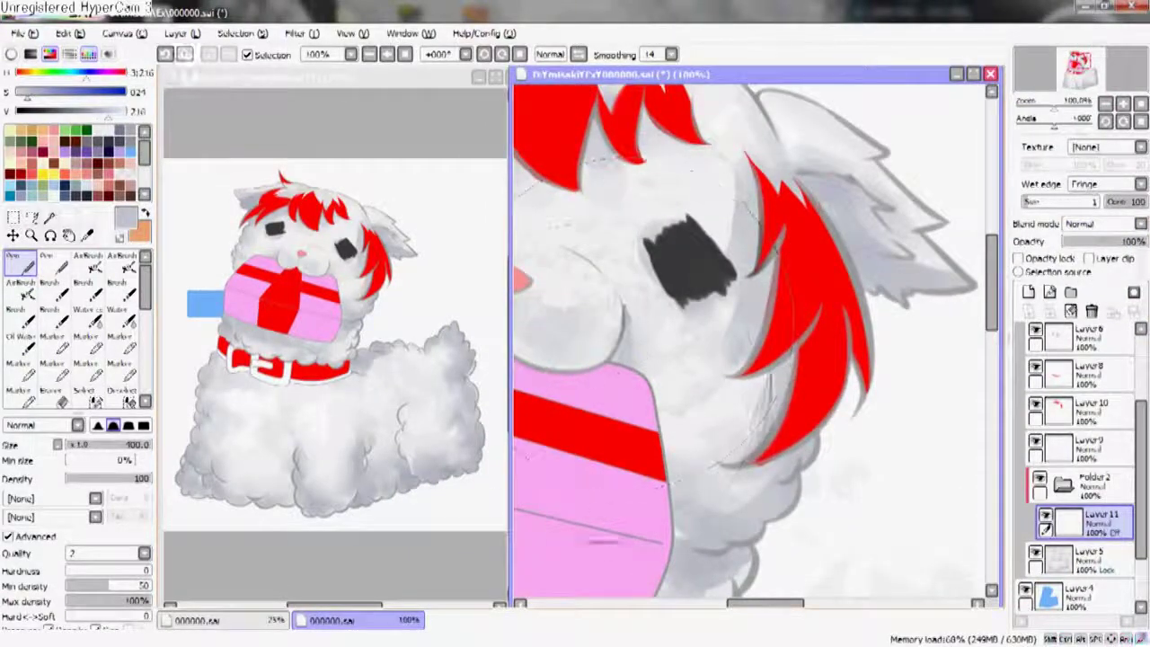
pyautogui.press('m')
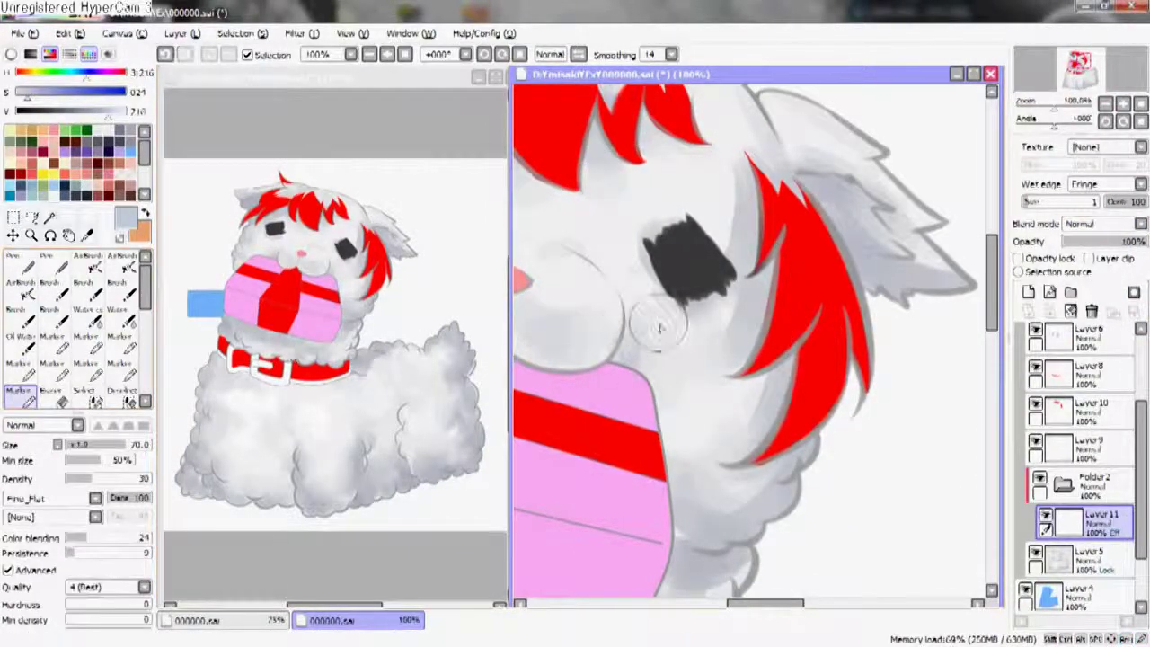
pyautogui.press('n')
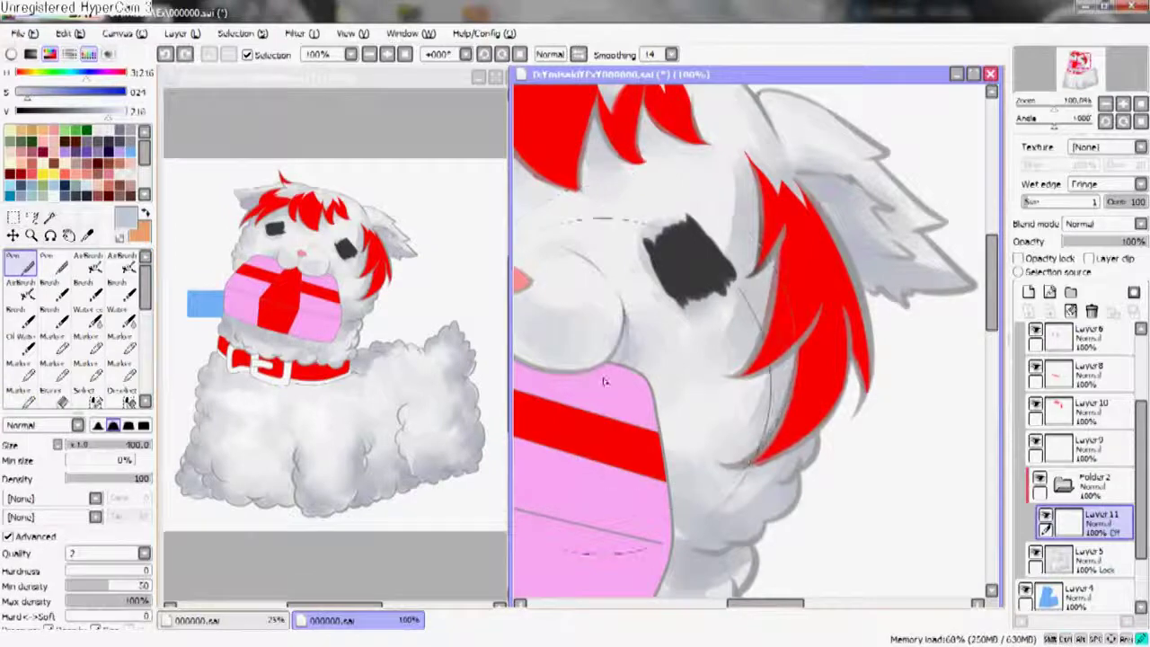
pyautogui.moveTo(773, 395); pyautogui.dragTo(988, 382)
pyautogui.moveTo(650, 268); pyautogui.dragTo(666, 291)
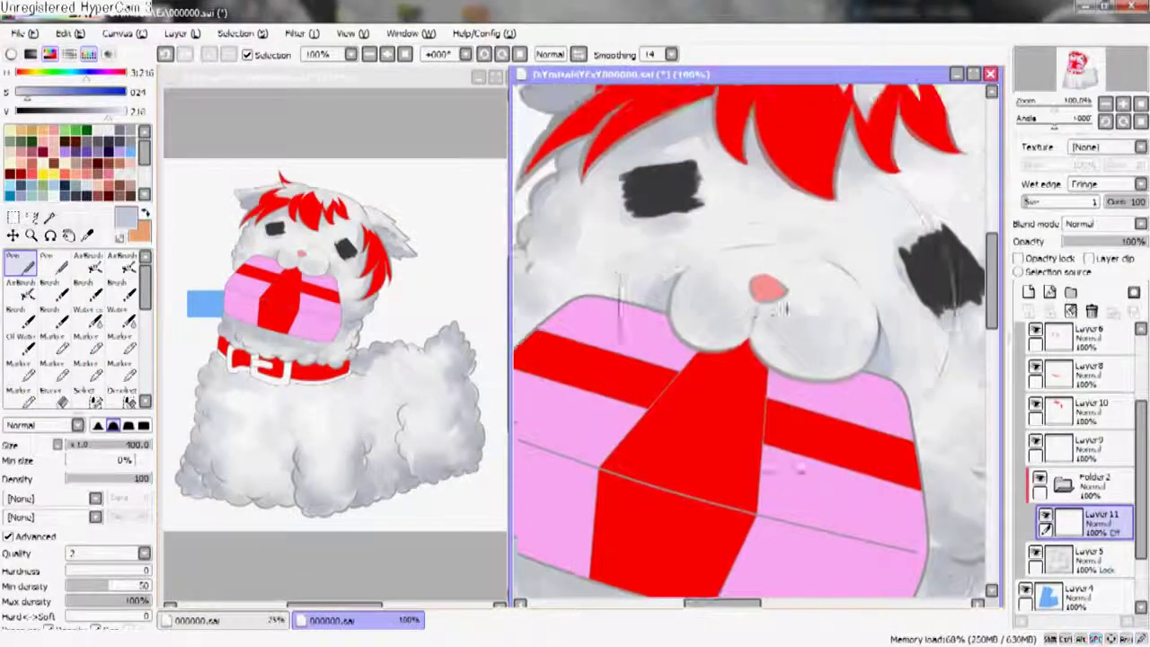
# - Paint a fringed shadow with the Pen on the opposite cheek where it meets the muzzle and gift box, undoing the unwanted strokes
pyautogui.moveTo(523, 310); pyautogui.dragTo(655, 332)
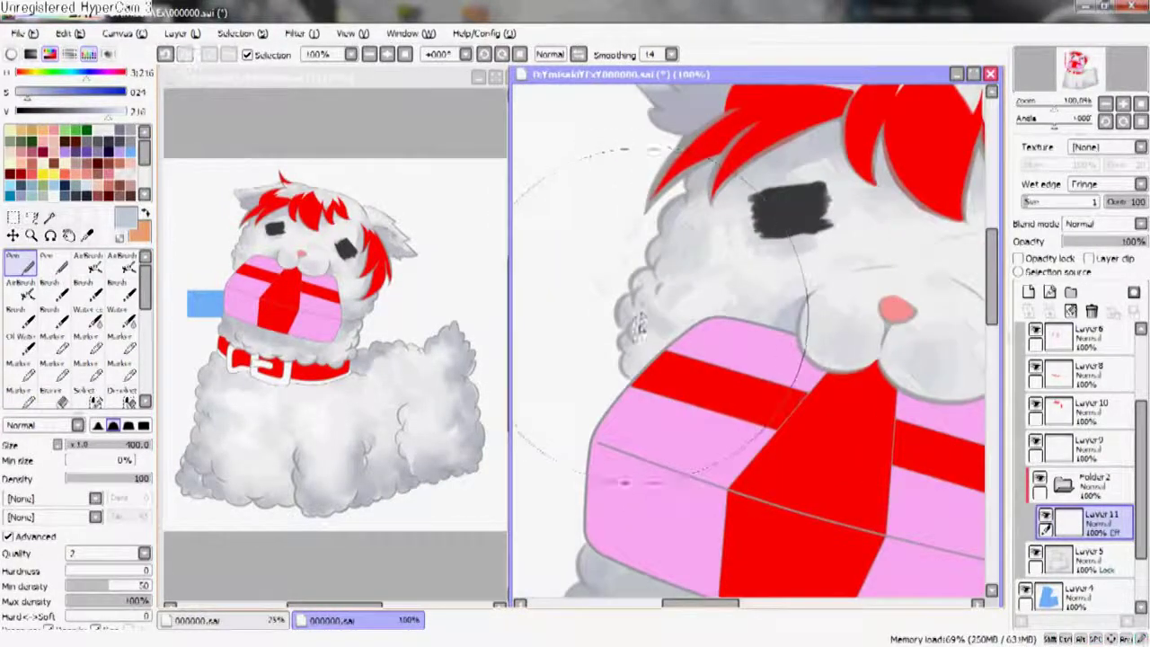
pyautogui.moveTo(792, 253)
pyautogui.mouseDown()
pyautogui.moveTo(800, 386)
pyautogui.moveTo(824, 373)
pyautogui.mouseUp()
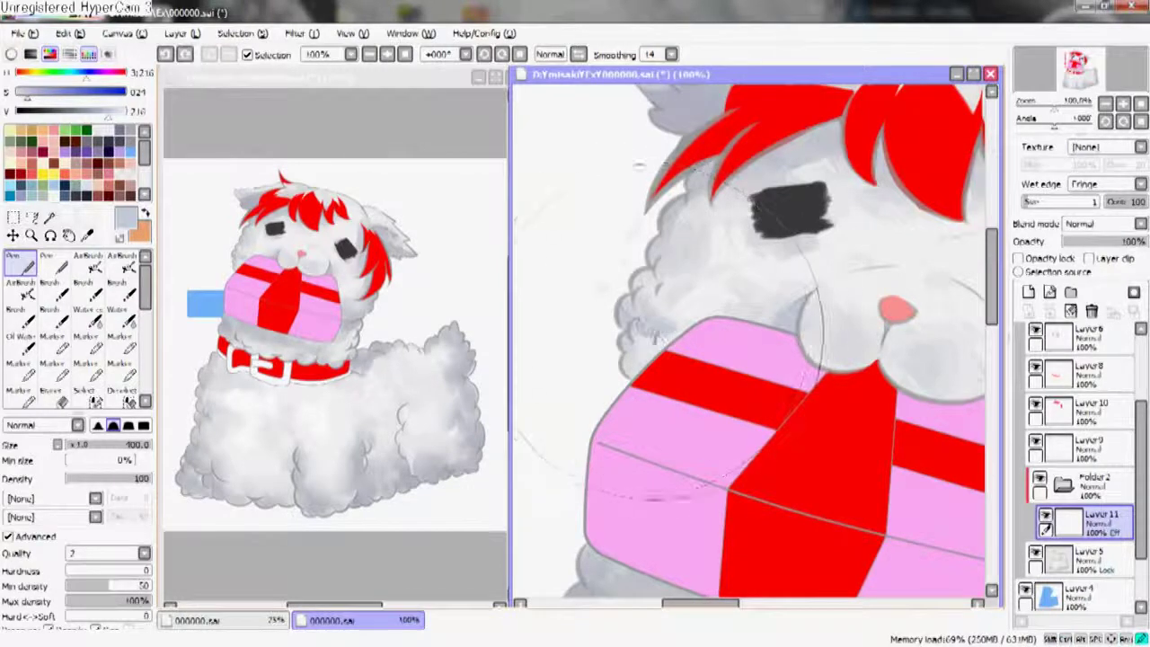
pyautogui.moveTo(812, 305); pyautogui.dragTo(818, 386)
pyautogui.moveTo(782, 287); pyautogui.dragTo(795, 341)
pyautogui.hotkey('ctrl', 'z')
pyautogui.moveTo(797, 208); pyautogui.dragTo(809, 352)
pyautogui.hotkey('ctrl', 'z')
pyautogui.moveTo(801, 215); pyautogui.dragTo(811, 360)
pyautogui.moveTo(805, 261)
pyautogui.mouseDown()
pyautogui.moveTo(813, 386)
pyautogui.moveTo(727, 310)
pyautogui.mouseUp()
pyautogui.hotkey('ctrl', 'z')
# - Paint blue-grey fringed shadow on the neck wool beside the gift box and below the long red side hair
pyautogui.press('h')
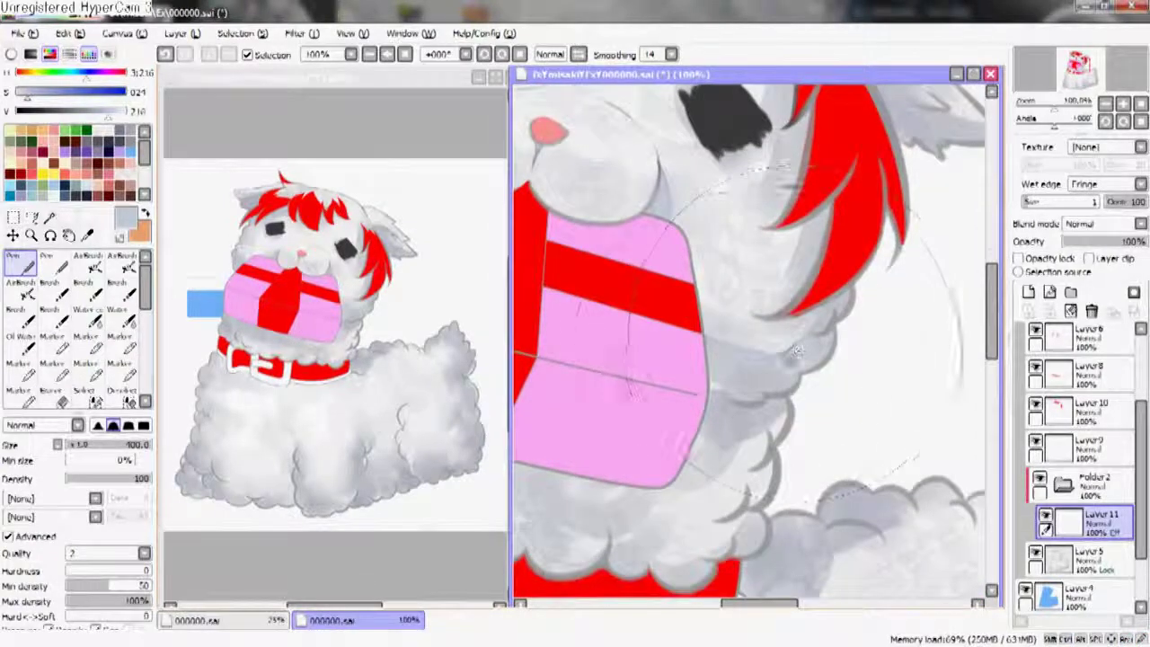
pyautogui.moveTo(750, 386); pyautogui.dragTo(789, 400)
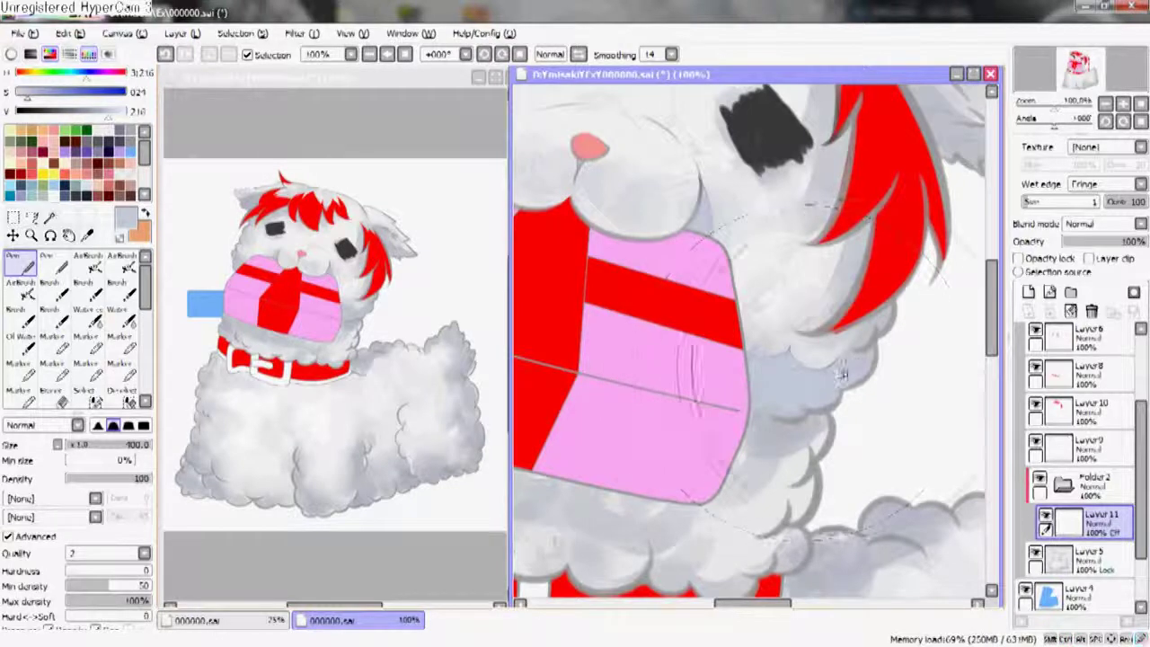
pyautogui.moveTo(869, 357); pyautogui.dragTo(823, 423)
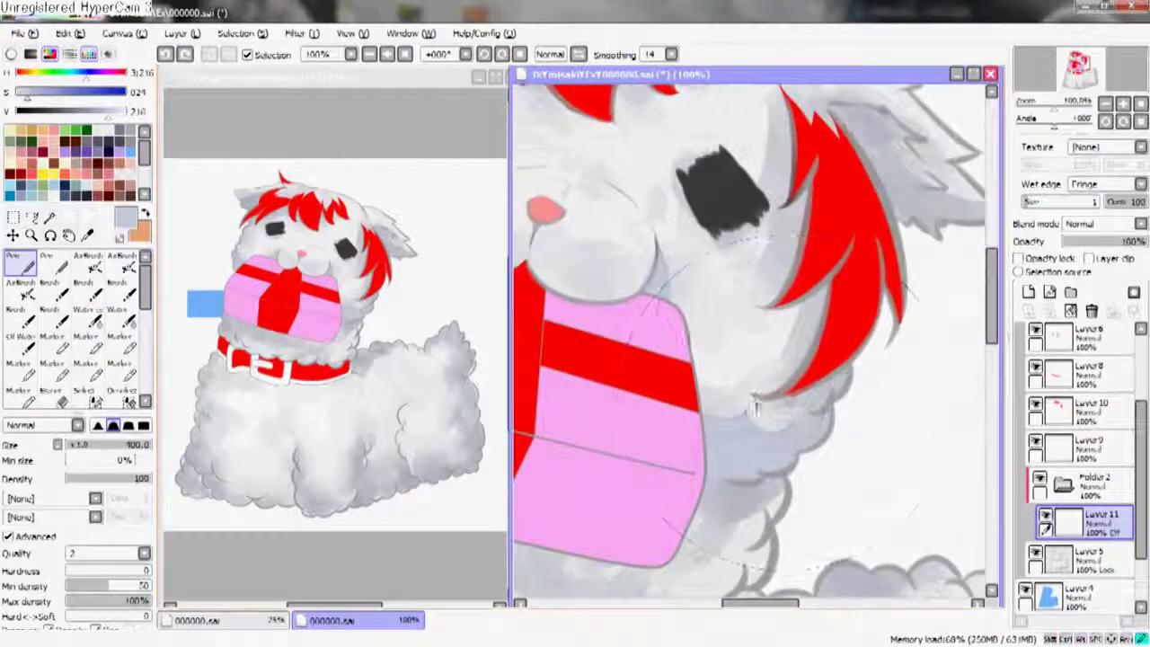
pyautogui.scroll(-3, 761, 308)
pyautogui.scroll(4, 904, 308)
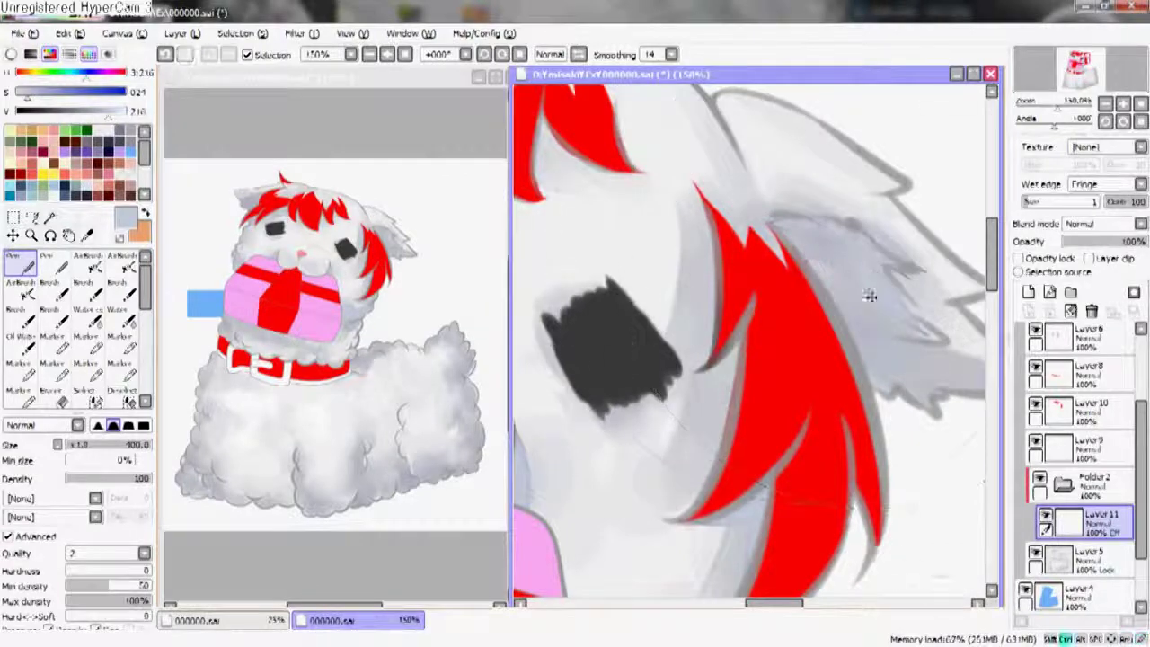
# - Add fringed shadow detail inside both ears and around the red hair with the Pen
pyautogui.scroll(-3, 683, 269)
pyautogui.scroll(3, 709, 171)
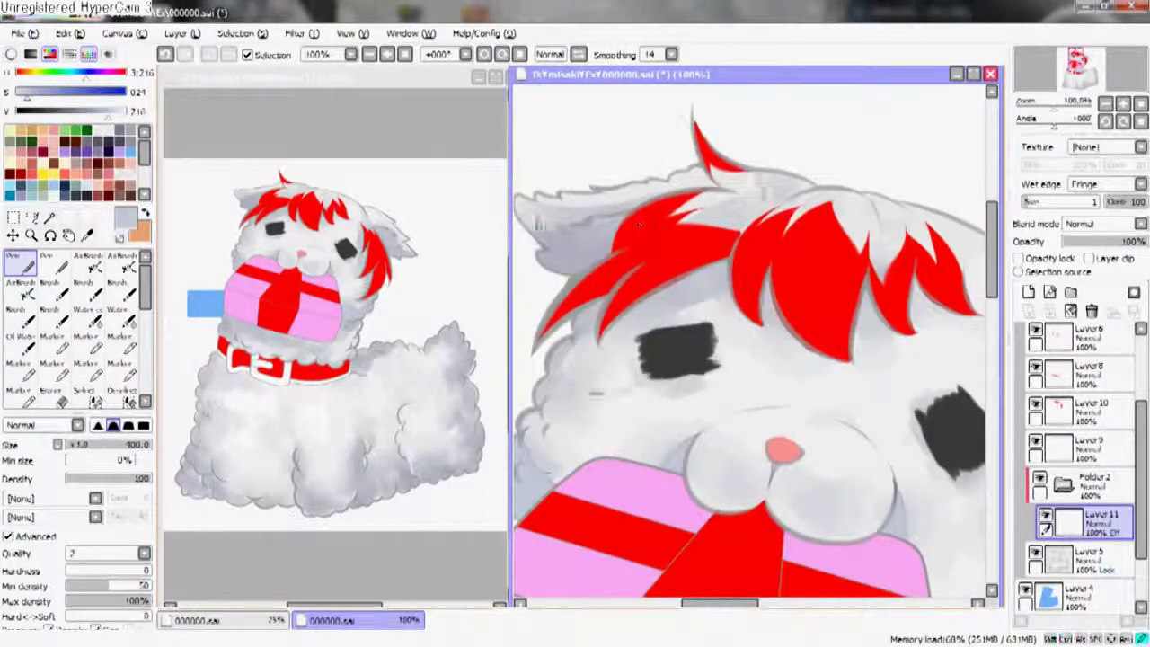
pyautogui.scroll(-3, 579, 233)
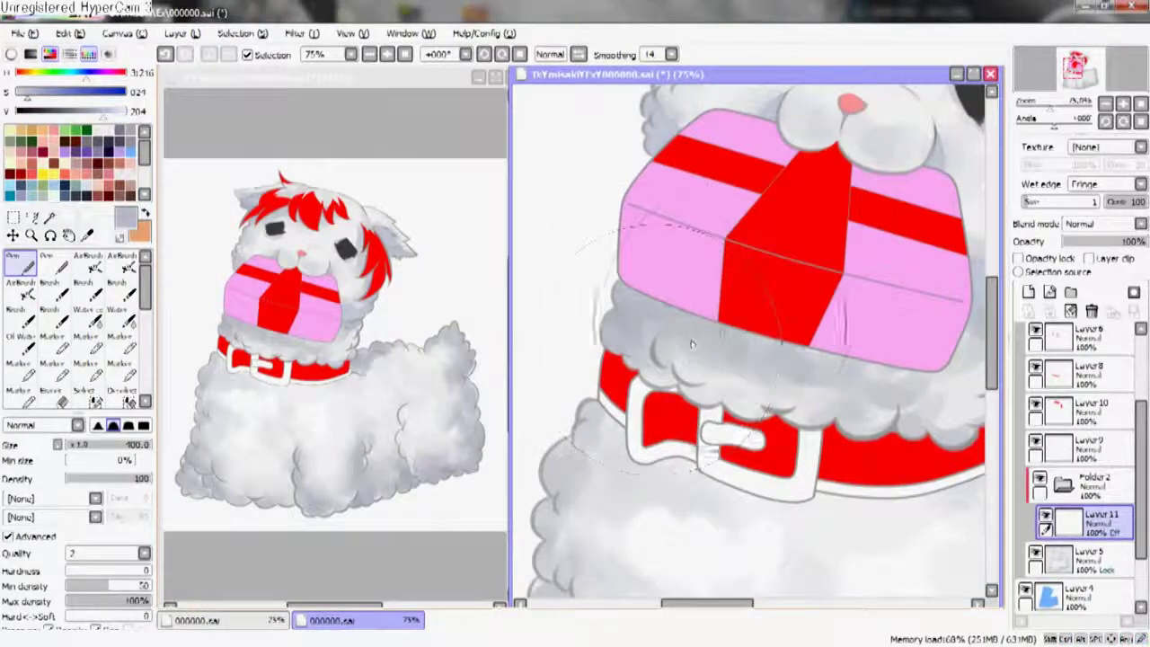
# - Paint darker grey fringed shadows on the chin wool between the gift box and the red collar
pyautogui.hscroll(3, 813, 341)
pyautogui.scroll(-2, 808, 344)
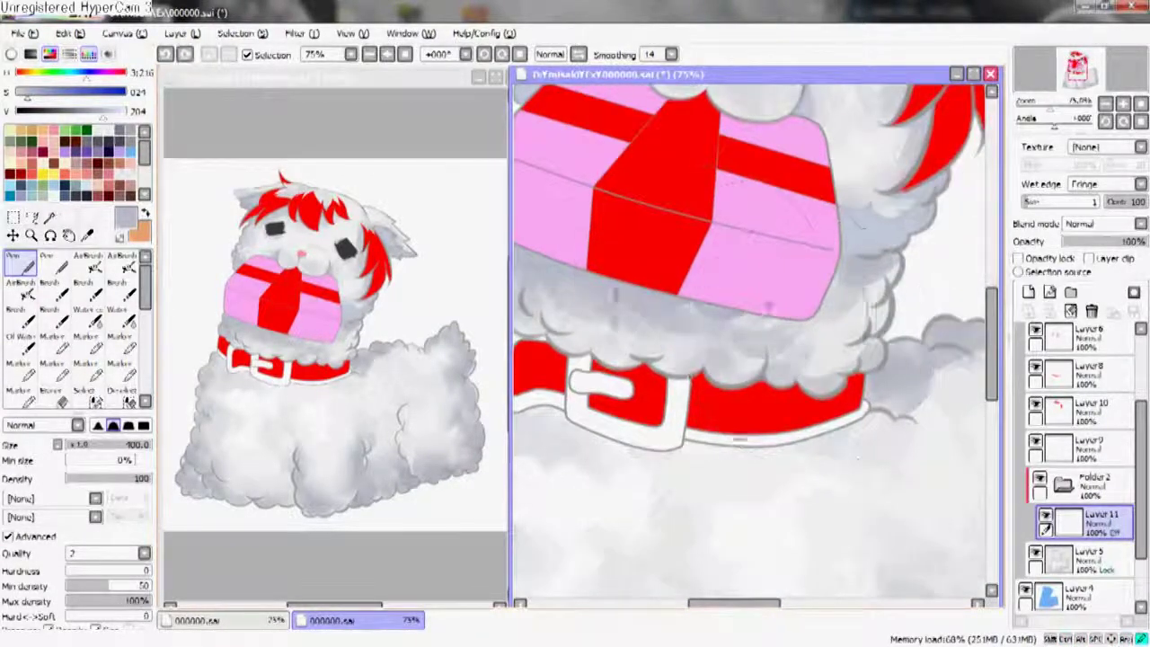
pyautogui.hscroll(-3, 808, 344)
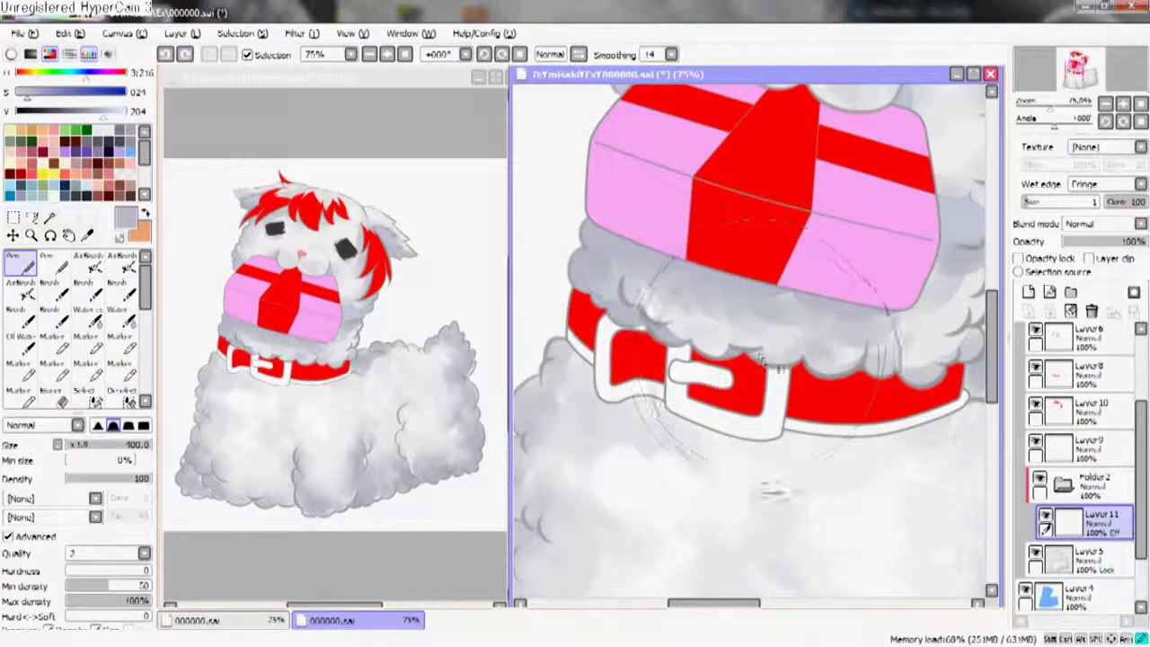
pyautogui.scroll(-3, 816, 324)
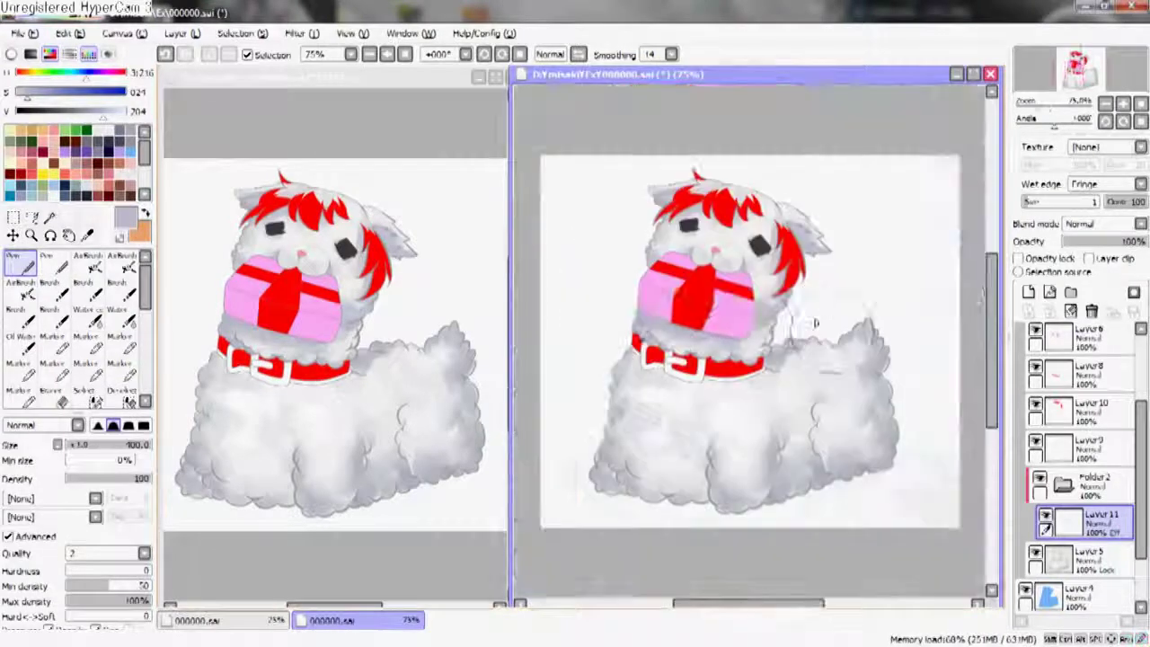
# - Pick a darker blue-grey and paint fringed shadows along the legs, belly edge, rump and tail wool
pyautogui.scroll(3, 815, 324)
pyautogui.keyDown('alt'); pyautogui.click(623, 409); pyautogui.keyUp('alt')
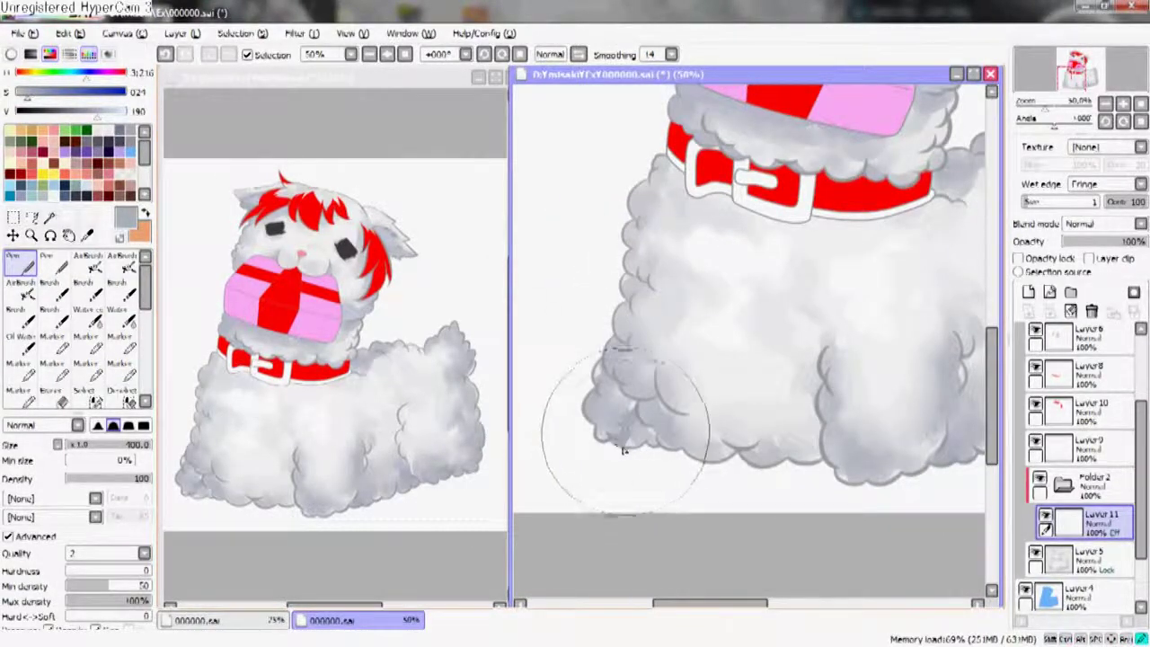
pyautogui.moveTo(903, 473)
pyautogui.mouseDown()
pyautogui.moveTo(751, 437)
pyautogui.moveTo(802, 365)
pyautogui.moveTo(764, 339)
pyautogui.moveTo(755, 351)
pyautogui.mouseUp()
pyautogui.moveTo(702, 377)
pyautogui.mouseDown()
pyautogui.moveTo(746, 360)
pyautogui.moveTo(628, 269)
pyautogui.moveTo(671, 408)
pyautogui.moveTo(764, 341)
pyautogui.moveTo(745, 334)
pyautogui.mouseUp()
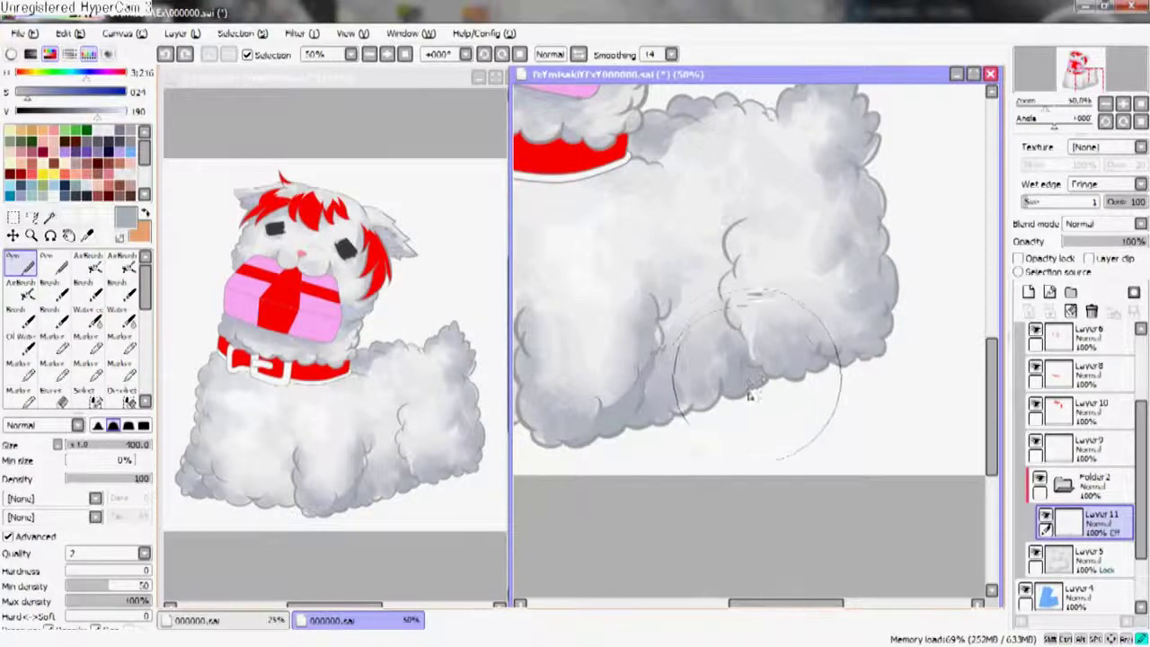
pyautogui.moveTo(877, 297); pyautogui.dragTo(847, 333)
pyautogui.moveTo(764, 395)
pyautogui.mouseDown()
pyautogui.moveTo(795, 112)
pyautogui.moveTo(844, 175)
pyautogui.mouseUp()
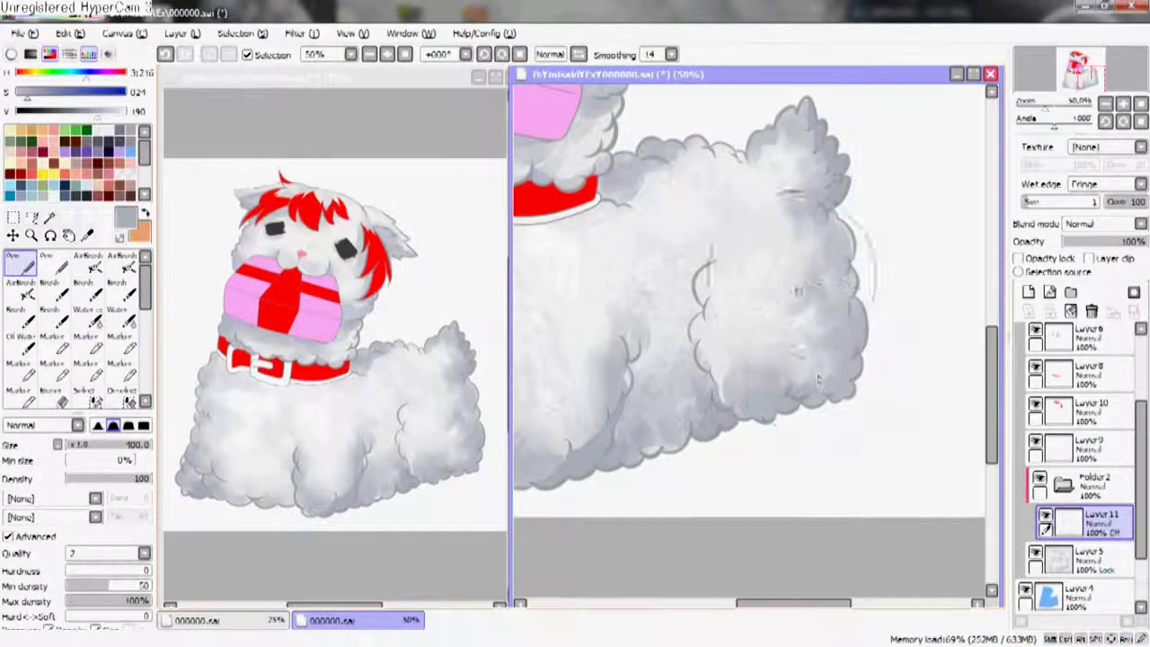
# - Lock the opacity of Layer11 and add a new layer above it in Folder2 for painting with the Pen
pyautogui.scroll(3, 732, 310)
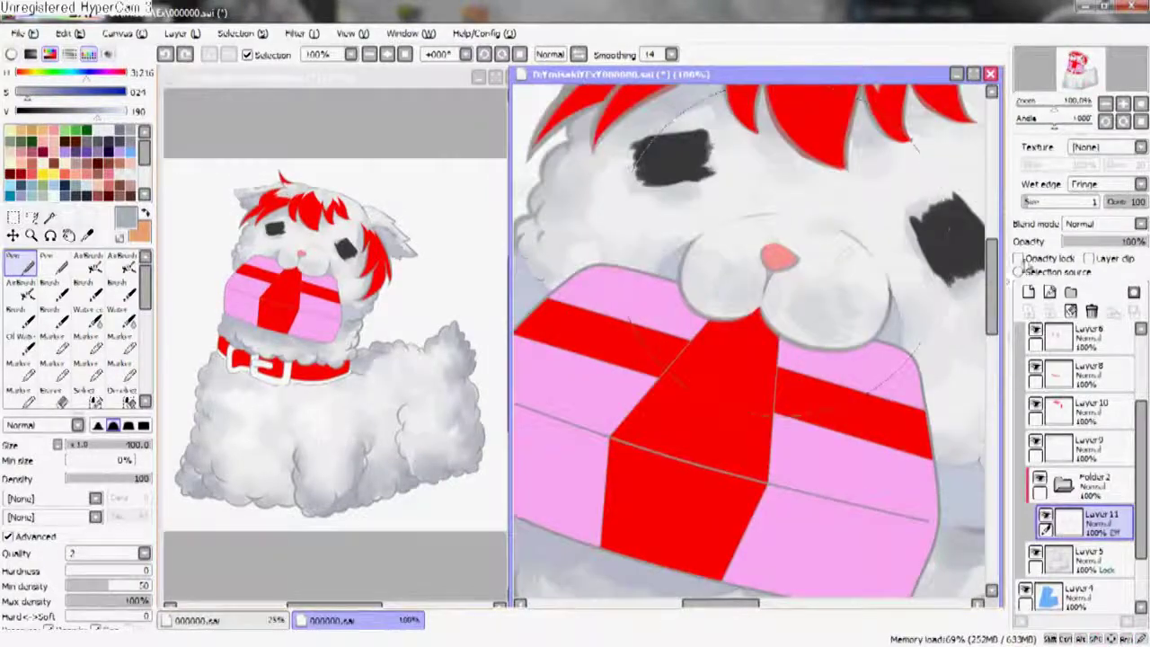
pyautogui.press('v')
pyautogui.scroll(-3, 877, 353)
pyautogui.scroll(2, 877, 353)
pyautogui.scroll(-2, 898, 341)
pyautogui.scroll(-1, 877, 353)
pyautogui.click(1028, 292)
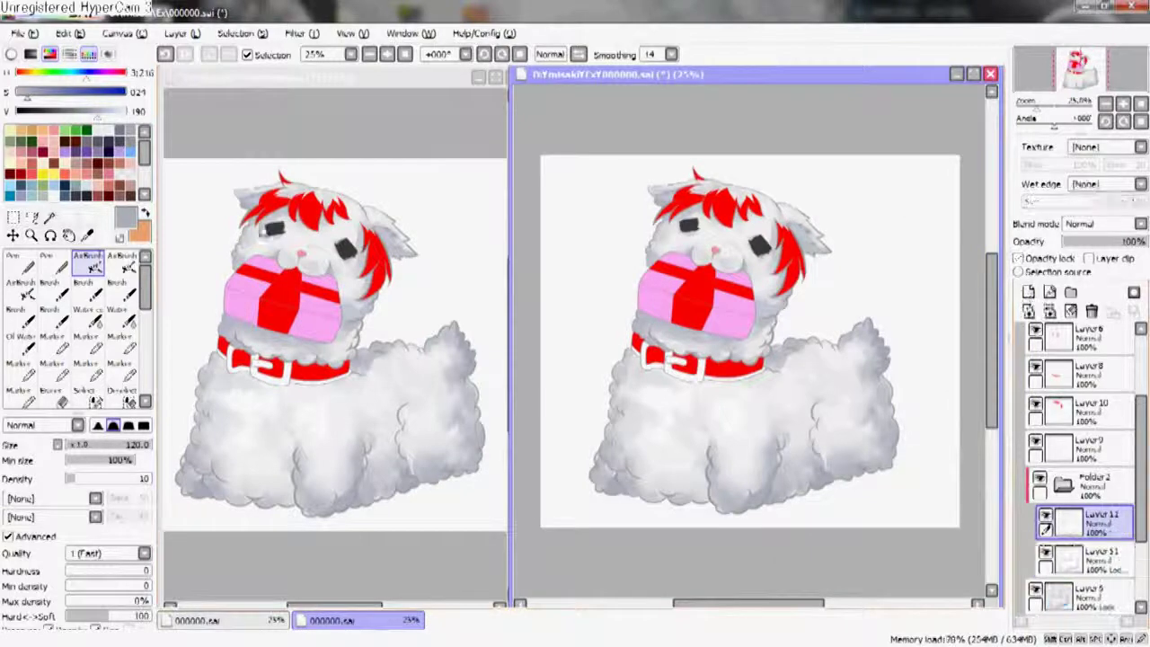
pyautogui.click(27, 262)
# - Try the Overlay, Addition and other blend modes on Layer11, and set it back to Normal
pyautogui.click(1086, 557)
pyautogui.click(1100, 223)
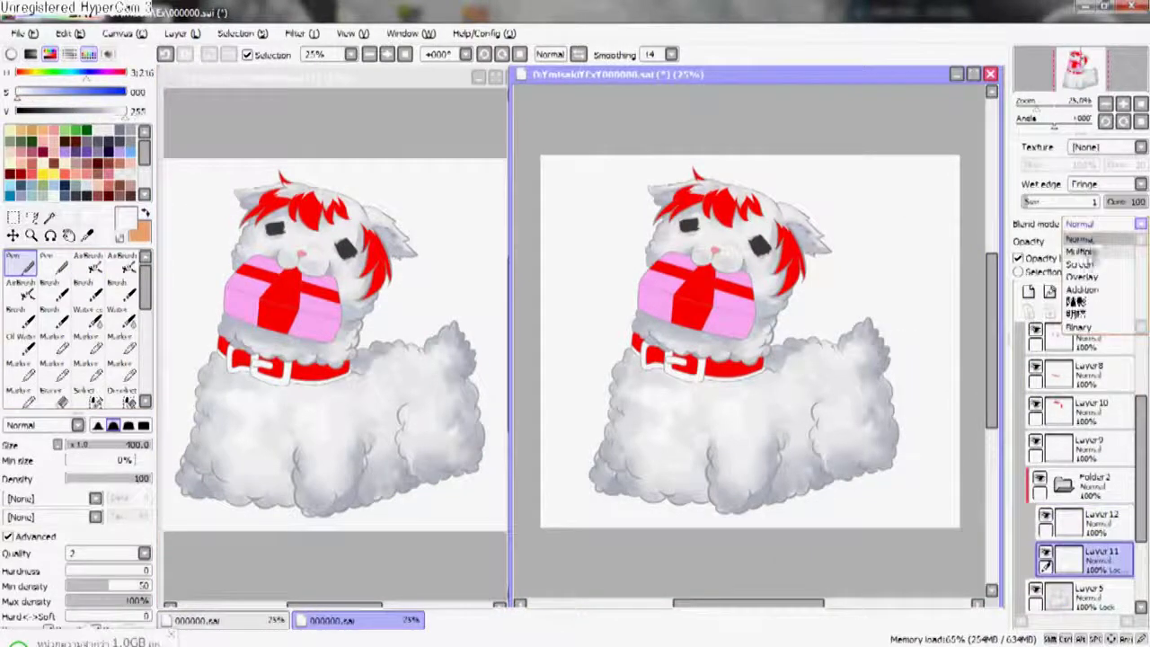
pyautogui.click(1083, 277)
pyautogui.click(1101, 223)
pyautogui.click(1082, 290)
pyautogui.click(1100, 223)
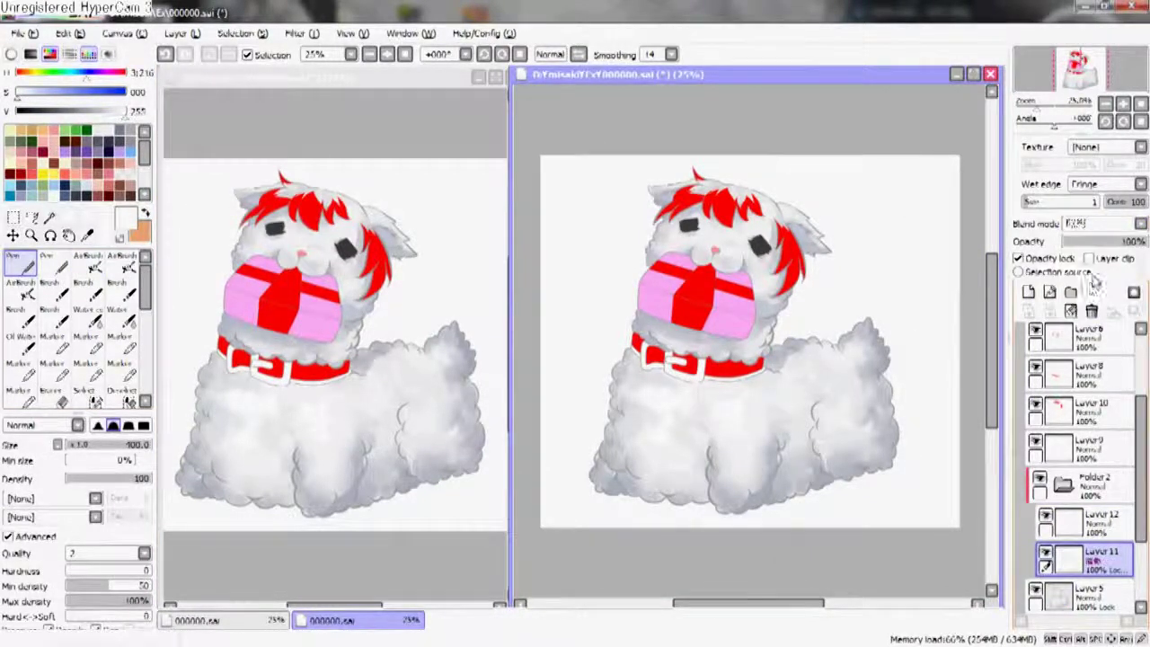
pyautogui.click(1091, 235)
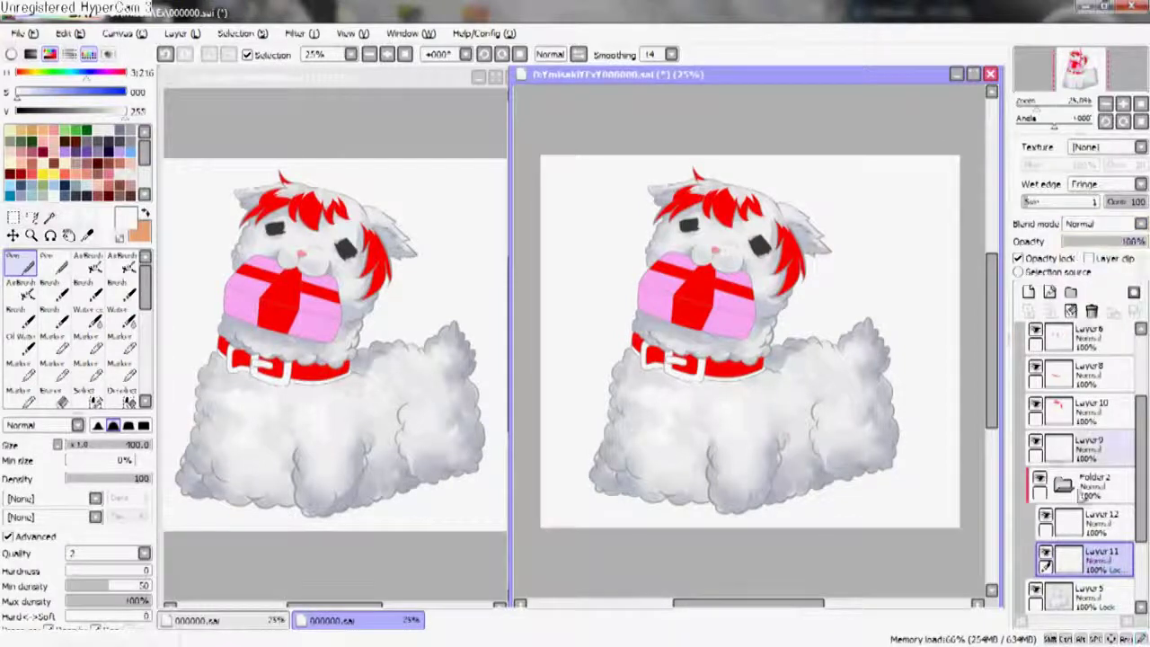
# - Paint white highlights on Layer12 along the muzzle and on the cheeks below both eyes with the Pen
pyautogui.click(1087, 521)
pyautogui.scroll(3, 795, 222)
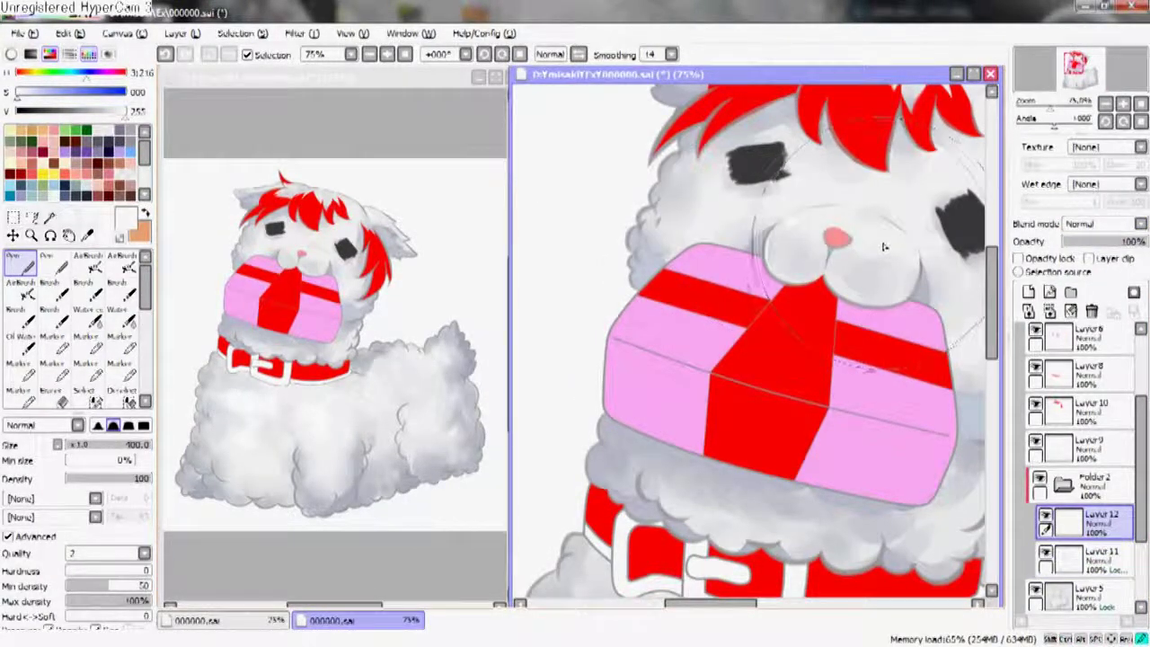
pyautogui.moveTo(912, 278); pyautogui.dragTo(647, 251)
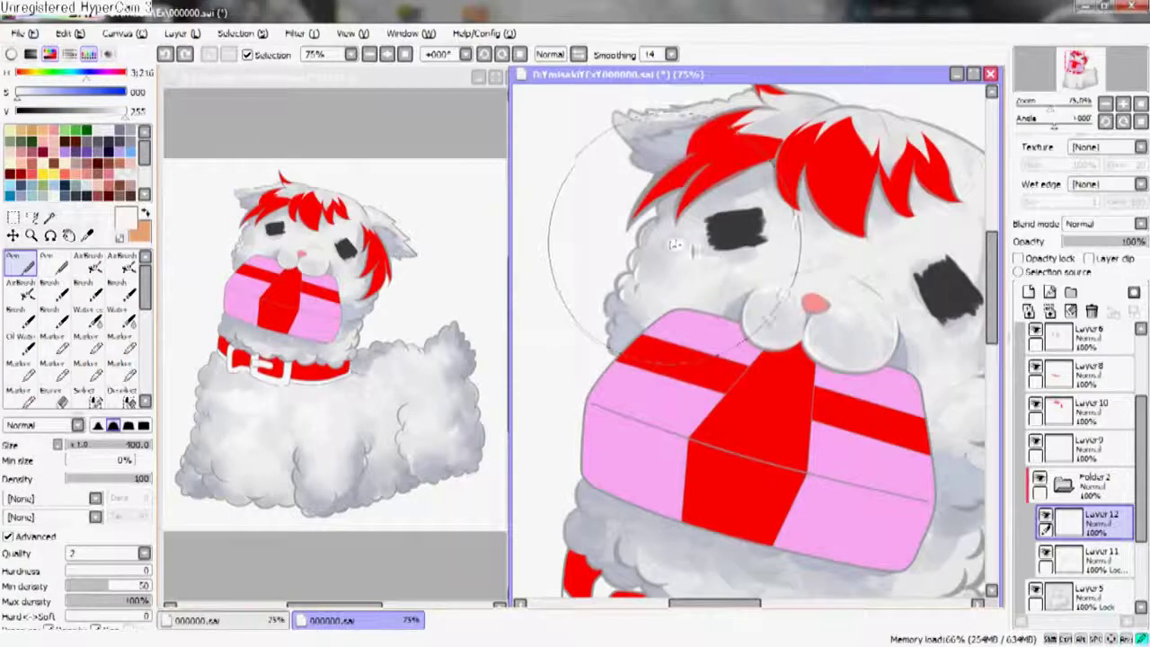
pyautogui.moveTo(911, 359); pyautogui.dragTo(679, 281)
# - Unlock the opacity of Layer11 and paint darker grey shadows under the red fringe and the long side hair
pyautogui.keyDown('alt'); pyautogui.click(680, 281); pyautogui.keyUp('alt')
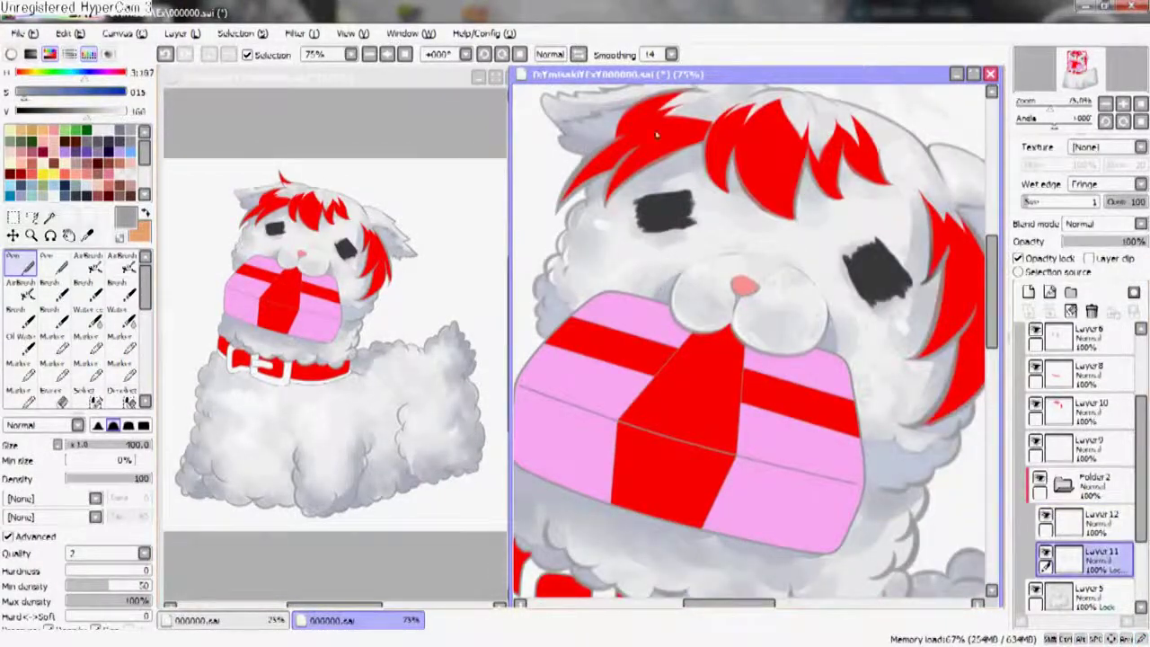
pyautogui.click(1018, 258)
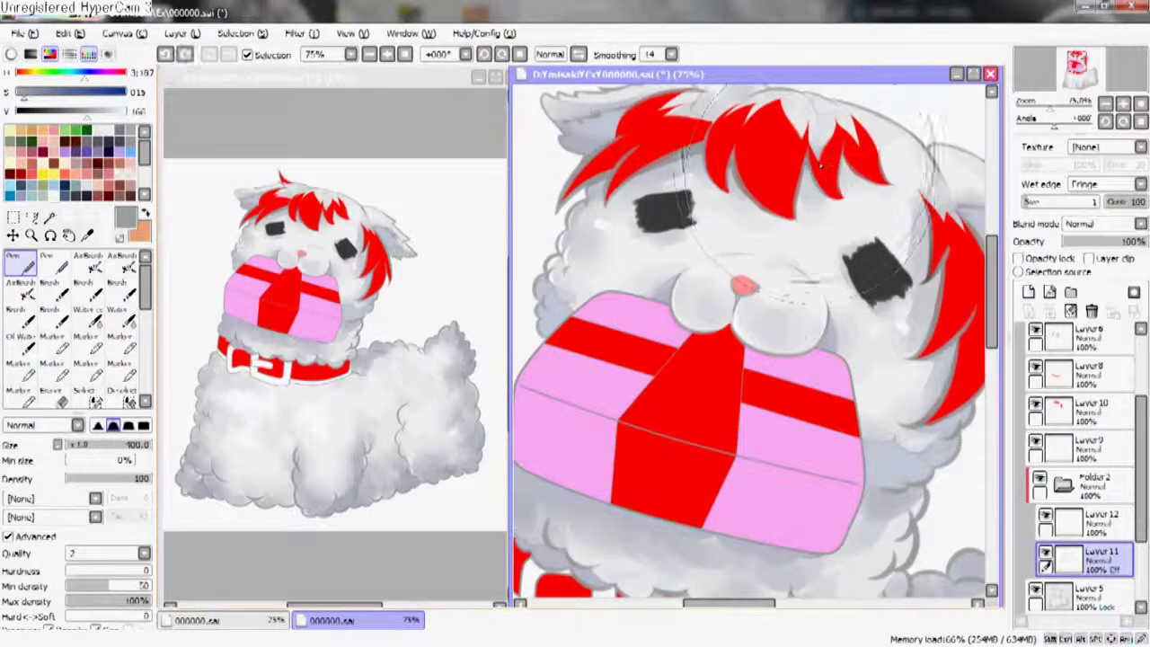
pyautogui.moveTo(799, 272); pyautogui.dragTo(921, 296)
pyautogui.moveTo(863, 248); pyautogui.dragTo(755, 245)
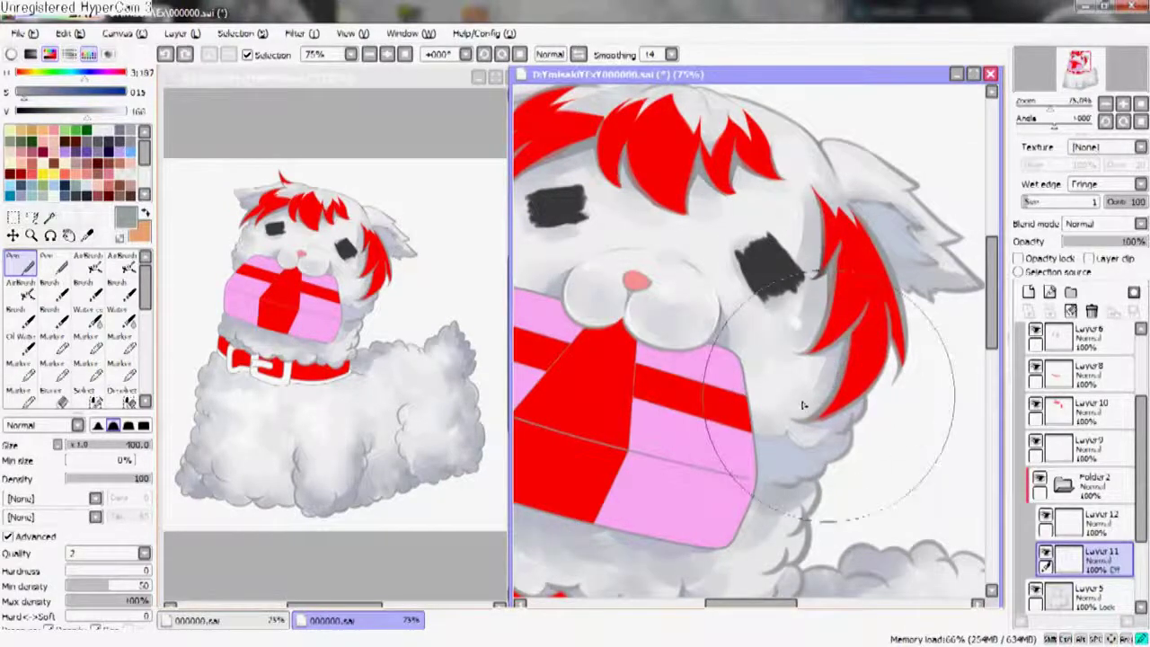
pyautogui.scroll(-2, 838, 409)
pyautogui.scroll(3, 840, 399)
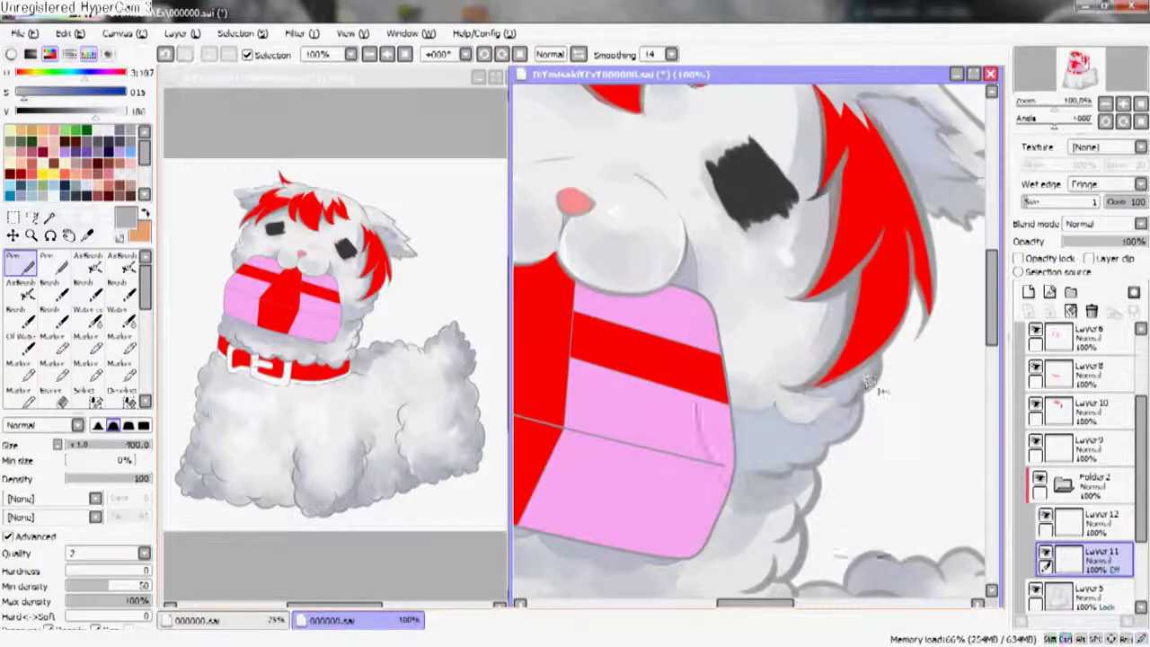
# - Add white rim highlights on Layer12 to the ear, hair tufts and muzzle with the Pen
pyautogui.click(1087, 521)
pyautogui.scroll(-2, 755, 340)
pyautogui.scroll(3, 754, 339)
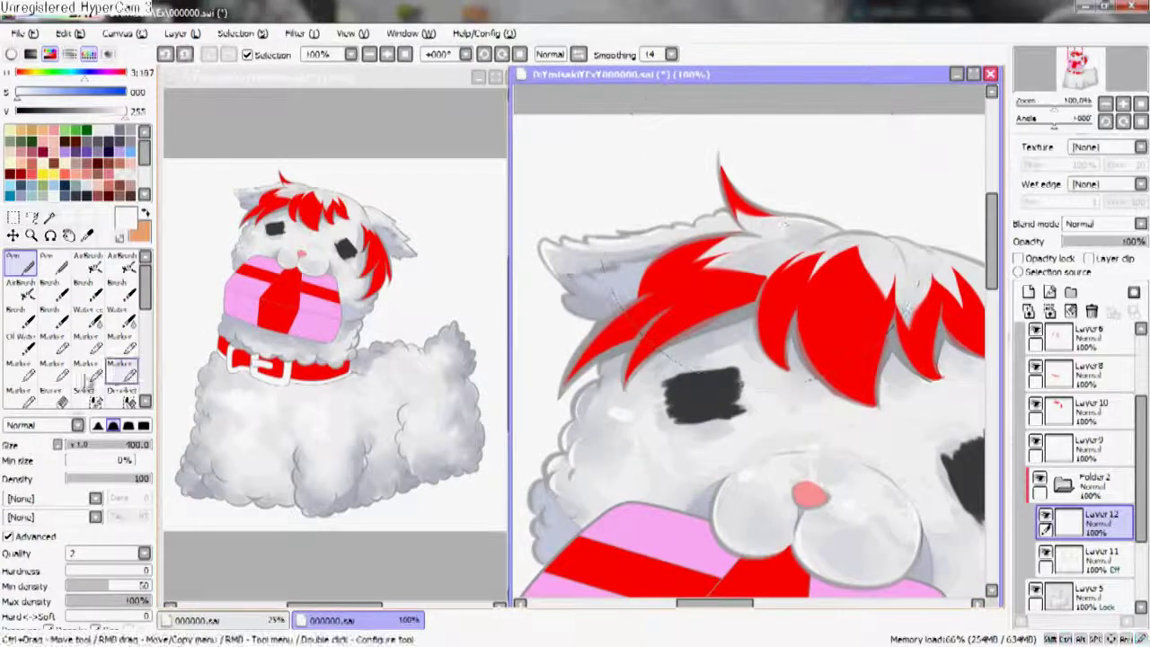
# - Paint white highlights with the size 35 Brush on the crown and beside the ear, using a mirrored view
pyautogui.press('b')
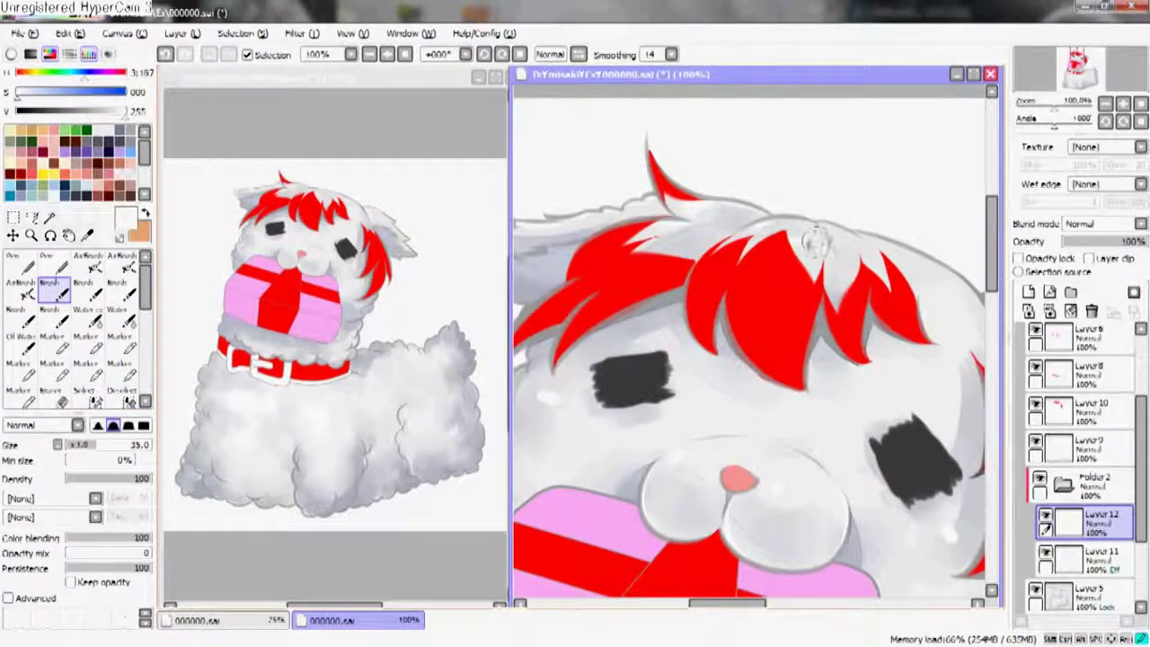
pyautogui.press('h')
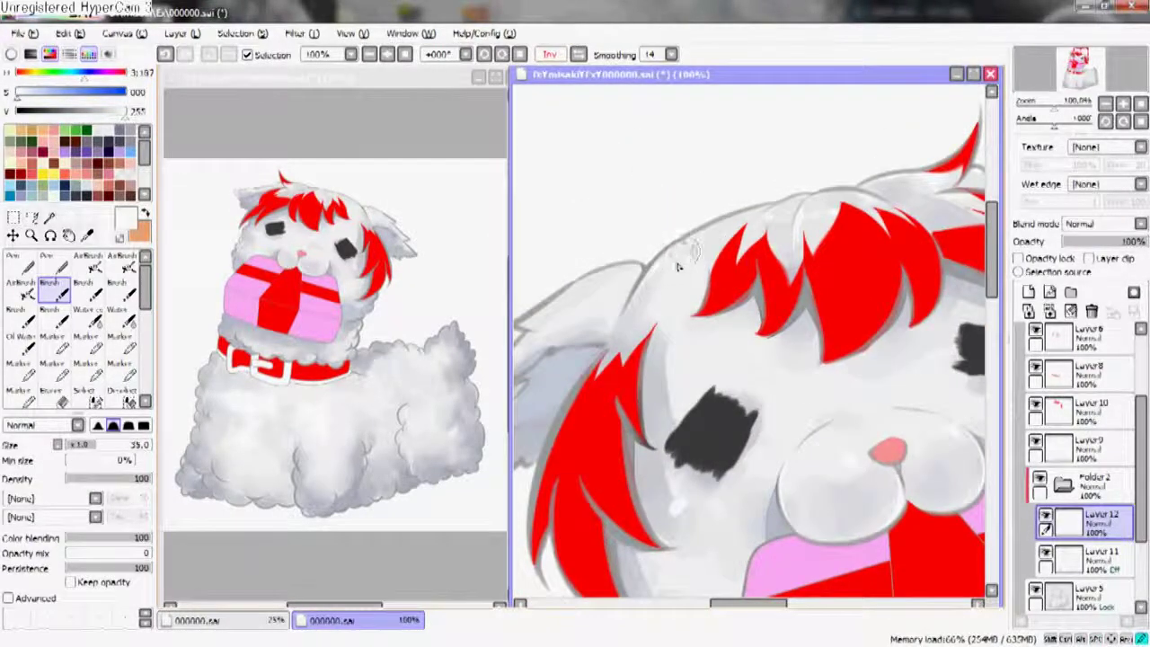
pyautogui.moveTo(687, 265); pyautogui.dragTo(757, 235)
pyautogui.moveTo(628, 328)
pyautogui.mouseDown()
pyautogui.moveTo(566, 390)
pyautogui.moveTo(597, 368)
pyautogui.mouseUp()
pyautogui.moveTo(674, 288); pyautogui.dragTo(640, 315)
pyautogui.scroll(-3, 728, 283)
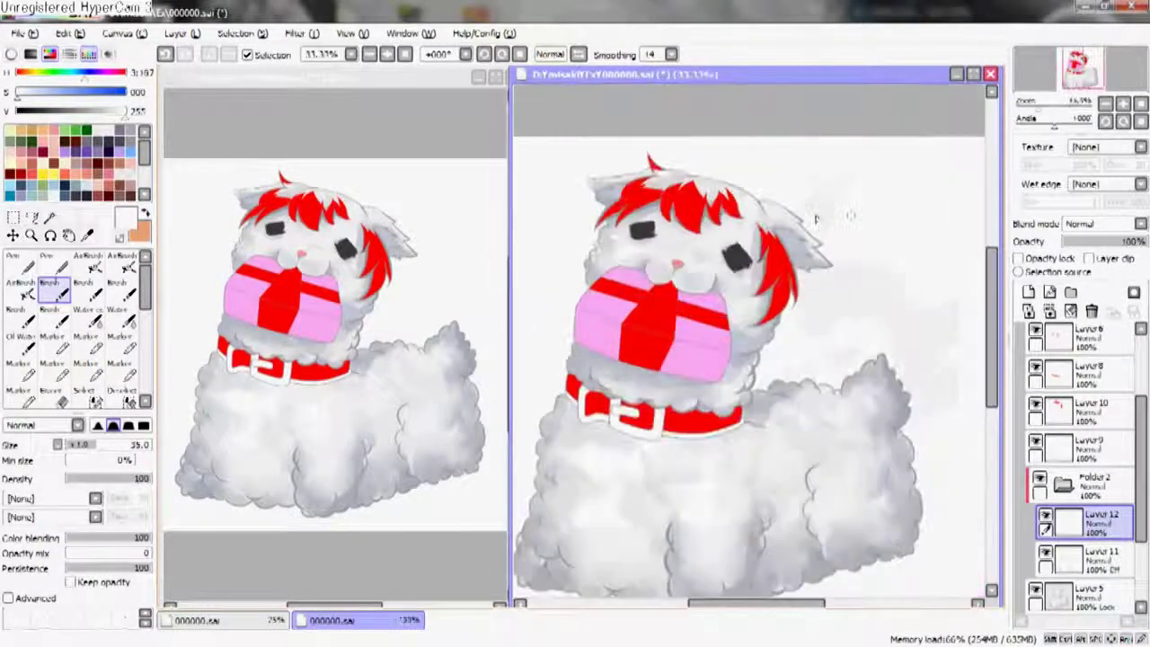
# - Add white Brush highlights to the cheek, neck and chin wool clumps around the gift box and collar
pyautogui.scroll(4, 746, 242)
pyautogui.scroll(-5, 758, 194)
pyautogui.scroll(1, 762, 225)
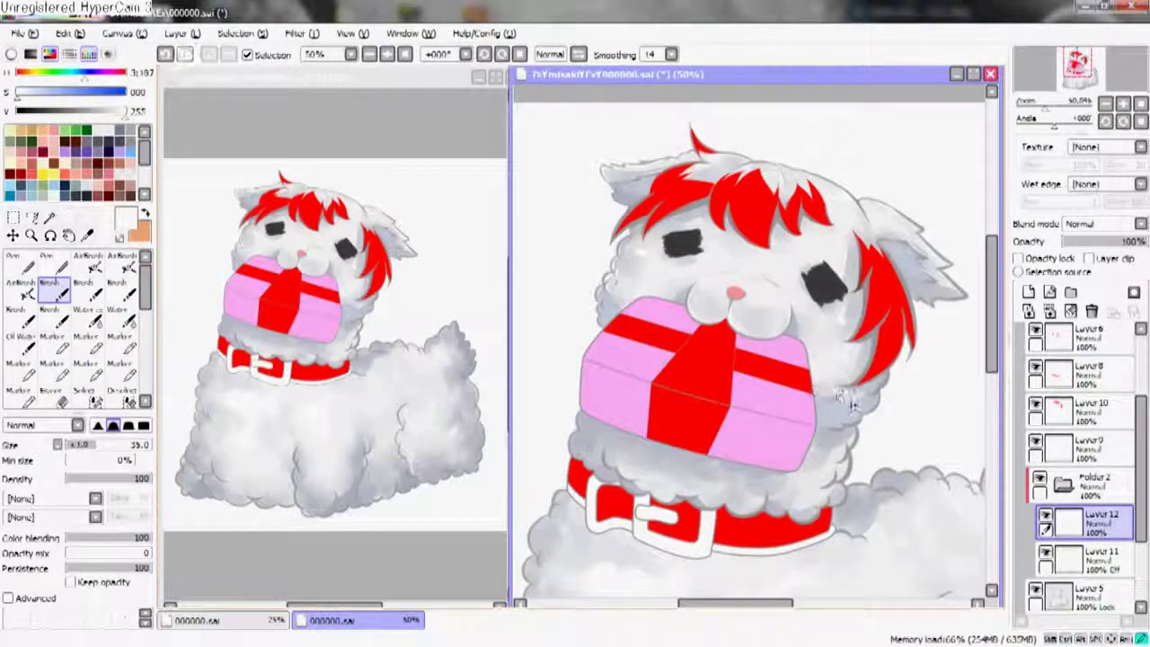
pyautogui.moveTo(585, 467); pyautogui.dragTo(635, 364)
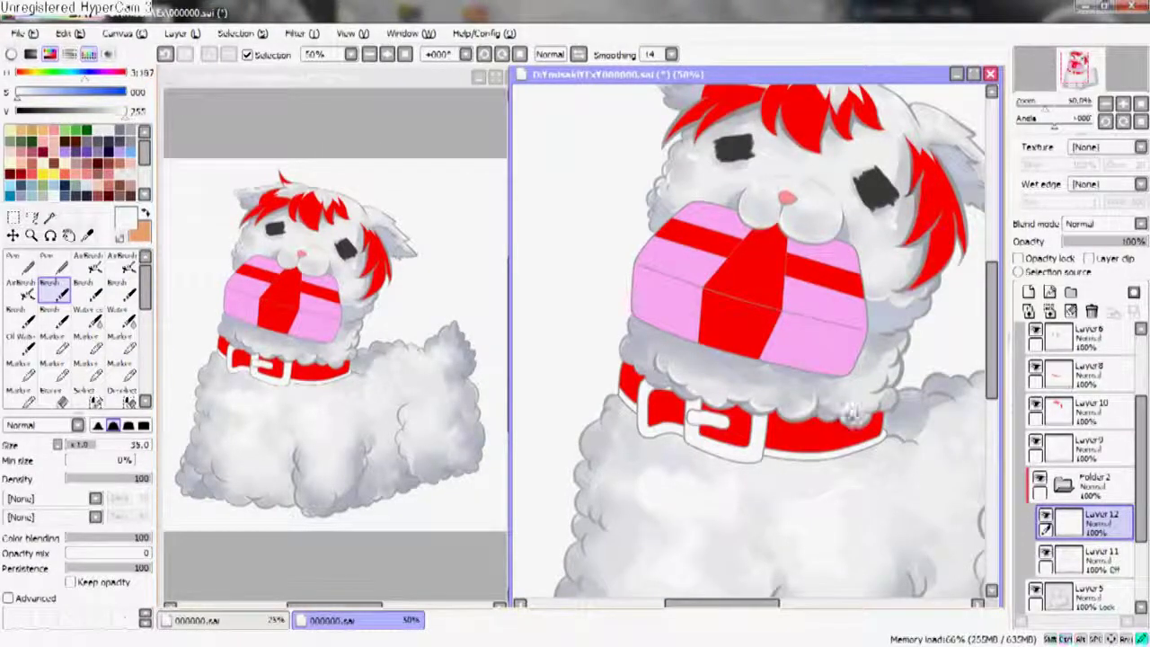
# - Paint white highlights with the size 35 Brush on the wool clumps along the chest's outer edge down to the front foot
pyautogui.scroll(-3, 884, 379)
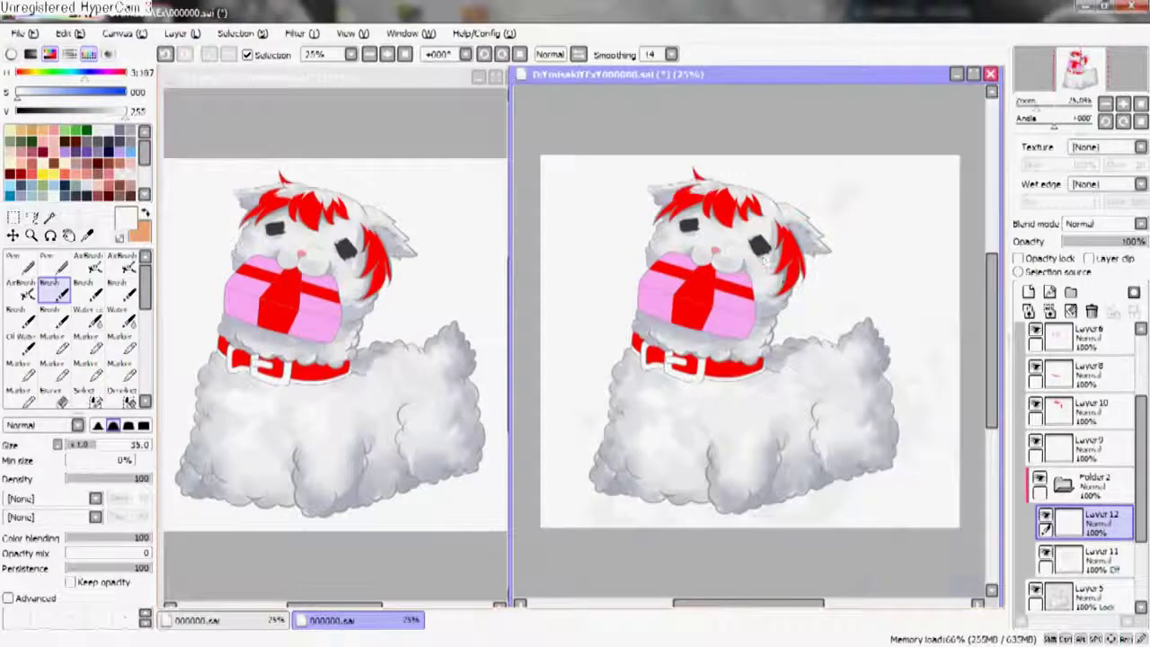
pyautogui.scroll(2, 638, 345)
pyautogui.scroll(4, 642, 297)
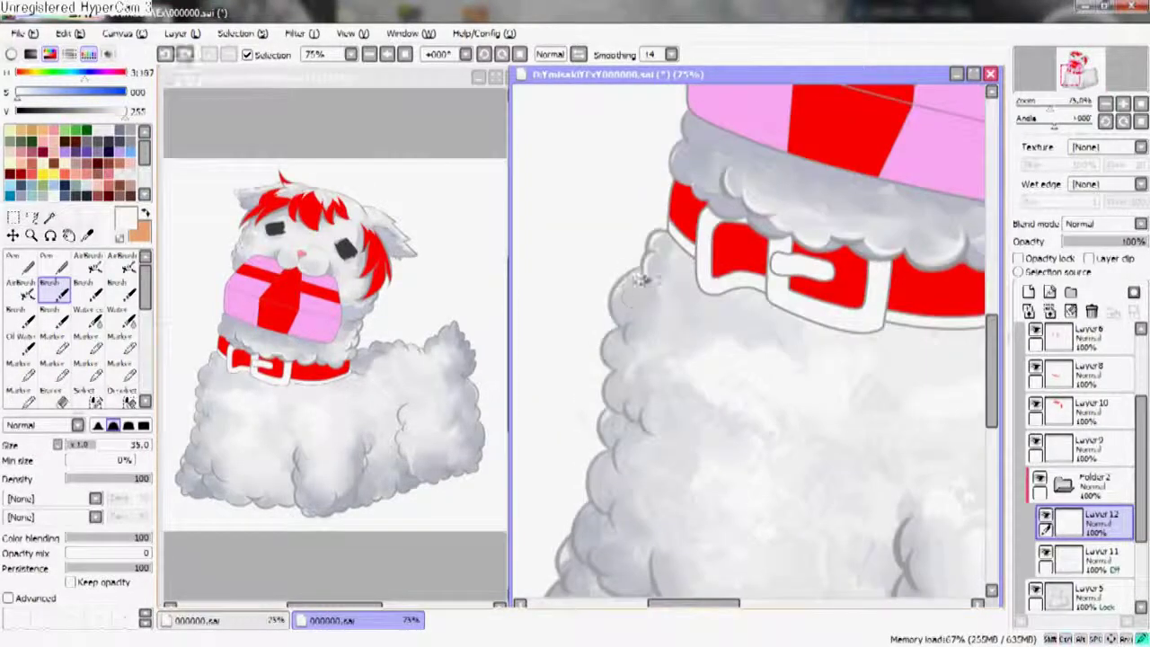
pyautogui.scroll(-3, 639, 334)
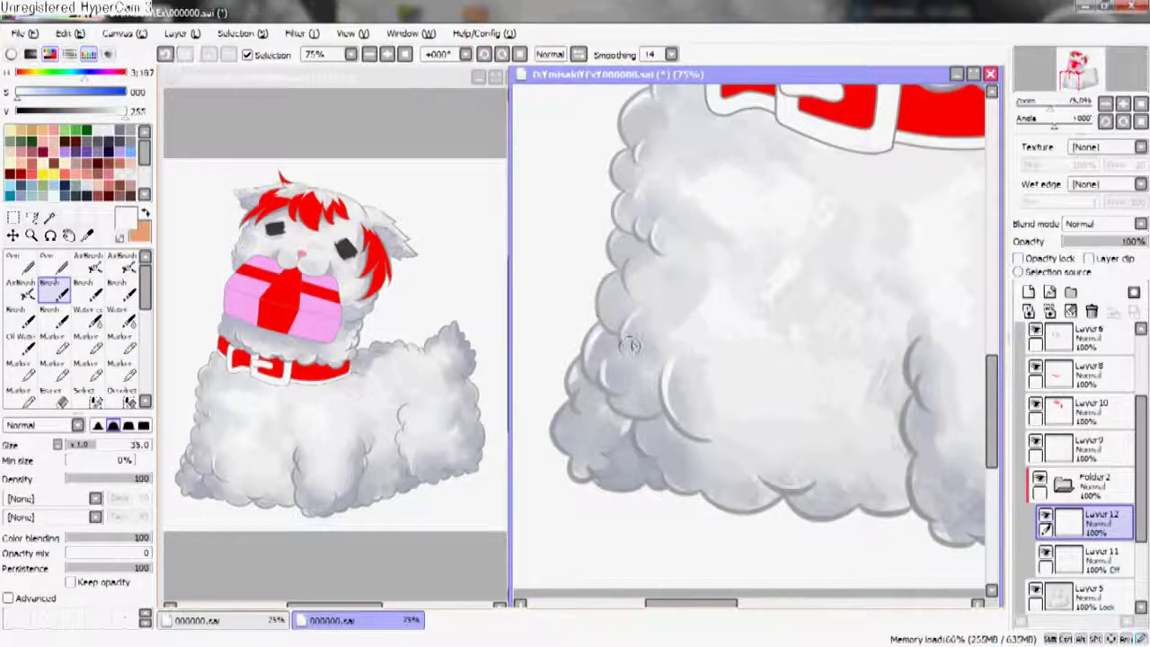
pyautogui.scroll(-2, 628, 287)
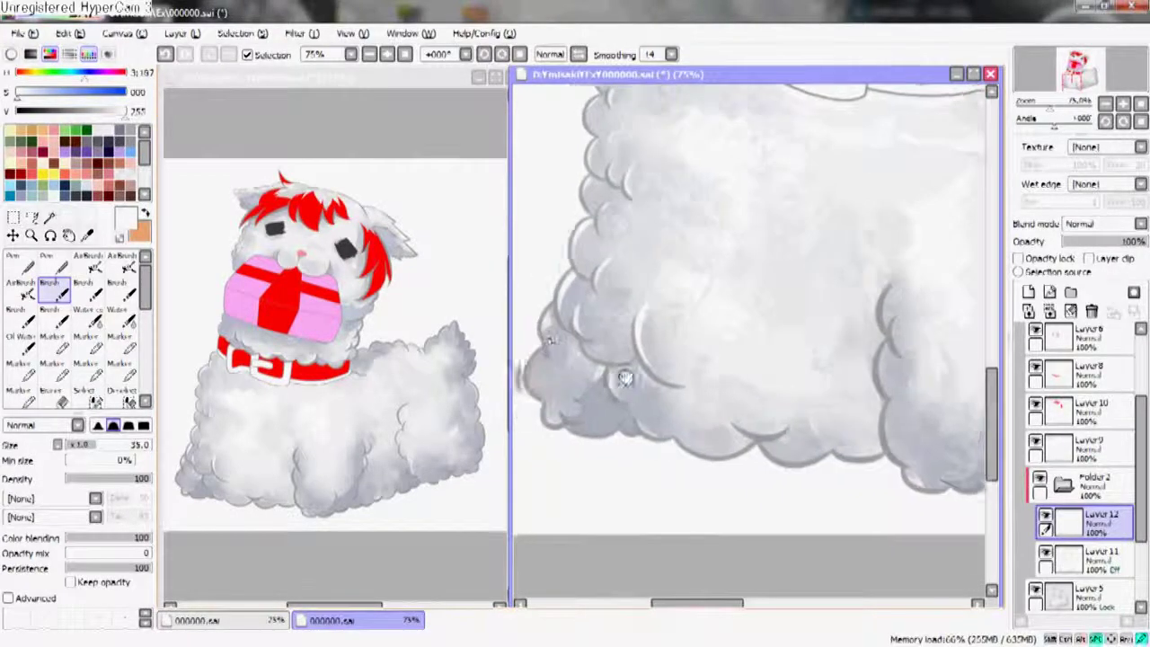
# - Add white Brush highlights to the wool clumps along the belly's lower edge and around the near front leg
pyautogui.hscroll(3, 553, 351)
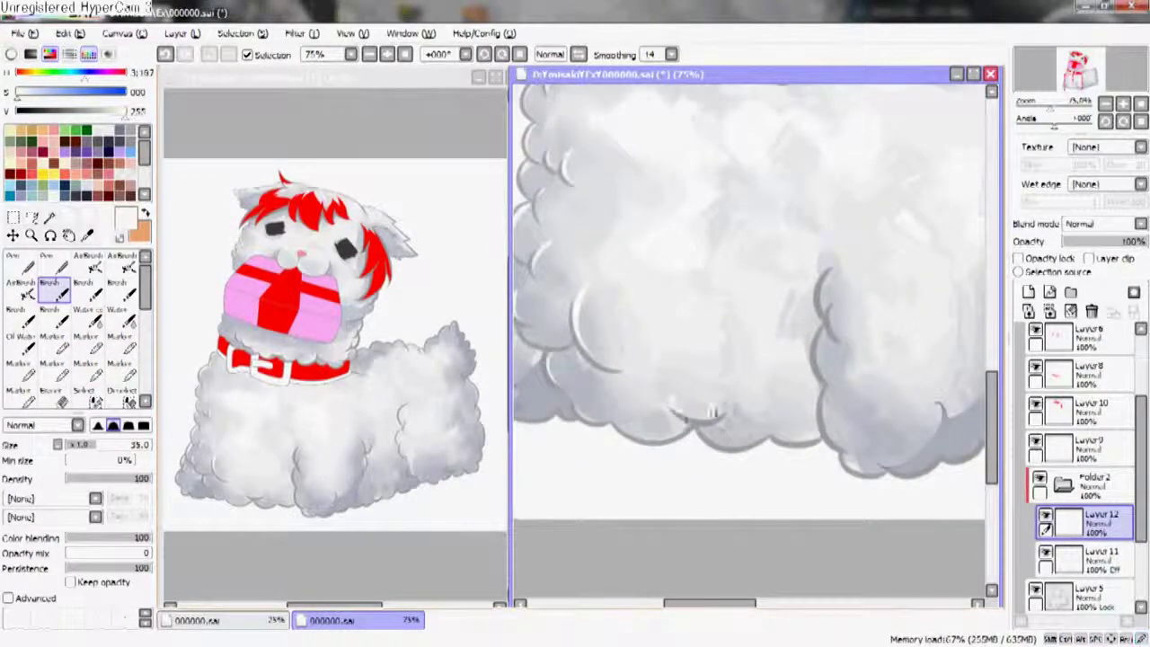
pyautogui.hscroll(2, 714, 411)
pyautogui.scroll(1, 714, 411)
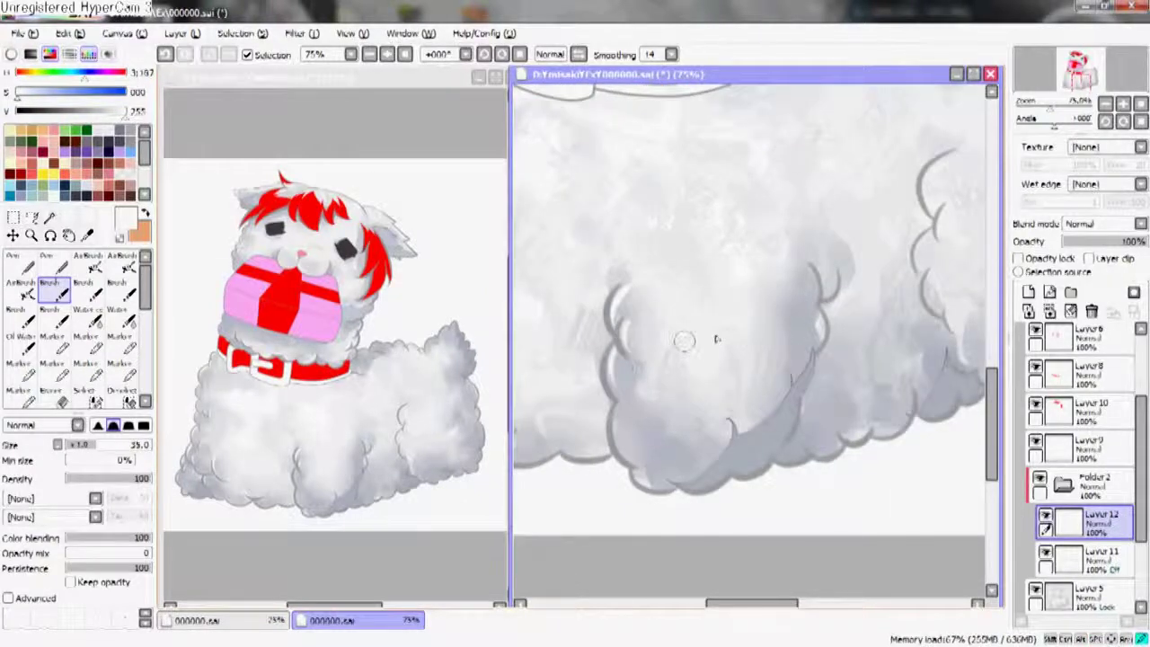
pyautogui.hscroll(2, 715, 338)
pyautogui.scroll(1, 716, 338)
pyautogui.hscroll(2, 609, 437)
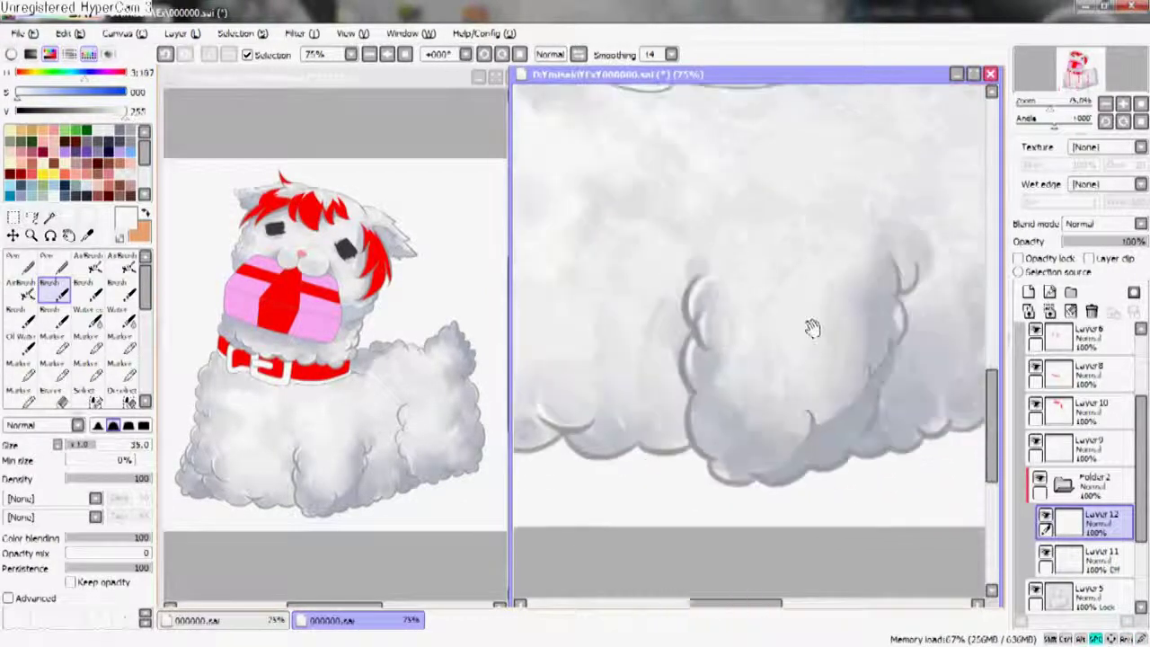
pyautogui.scroll(-1, 698, 351)
pyautogui.moveTo(730, 283); pyautogui.dragTo(728, 321)
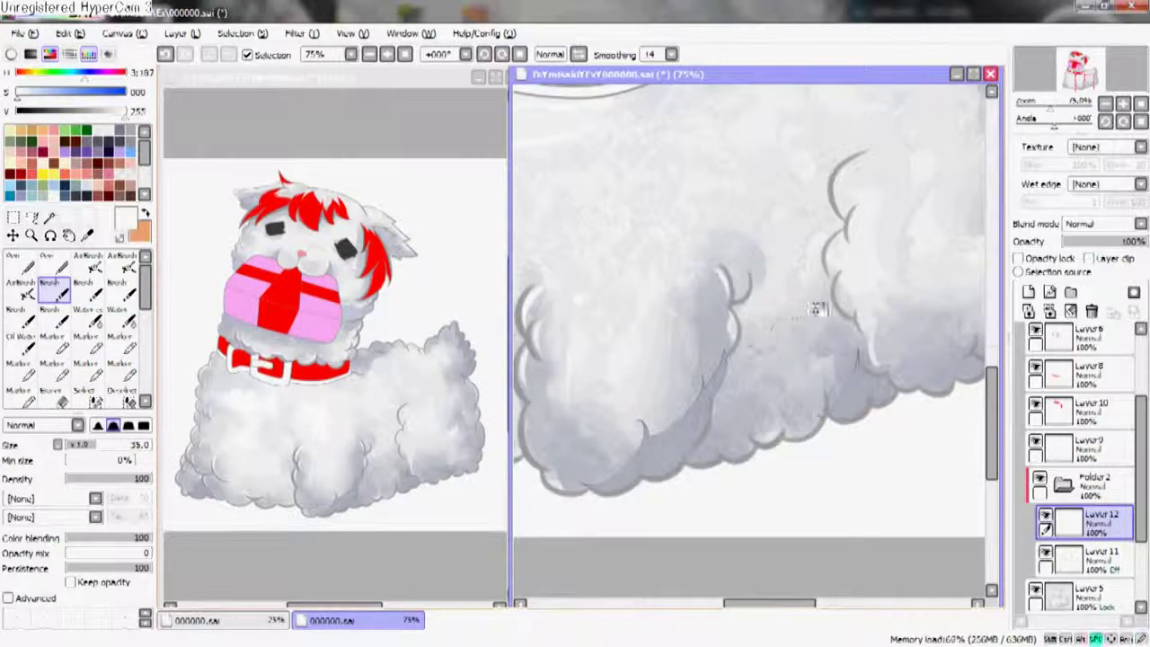
# - Paint white Brush highlights along the curled wool outline of the hind leg
pyautogui.hscroll(3, 815, 308)
pyautogui.scroll(1, 815, 308)
pyautogui.hscroll(3, 755, 320)
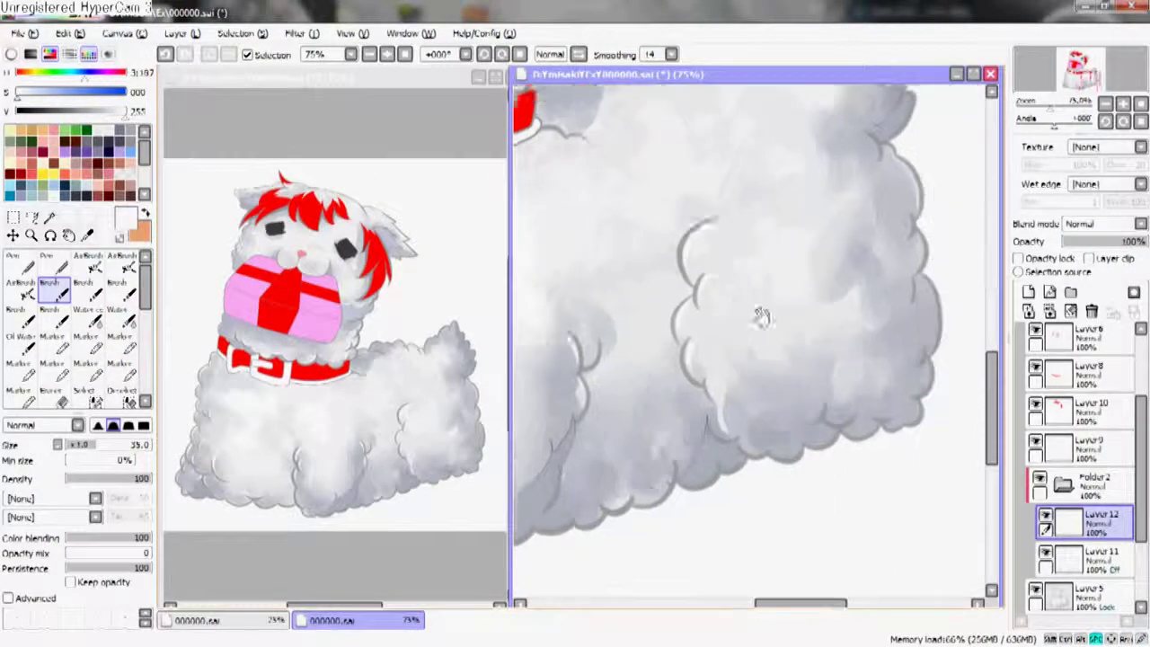
pyautogui.scroll(1, 760, 314)
pyautogui.hscroll(-3, 719, 307)
pyautogui.hscroll(4, 769, 282)
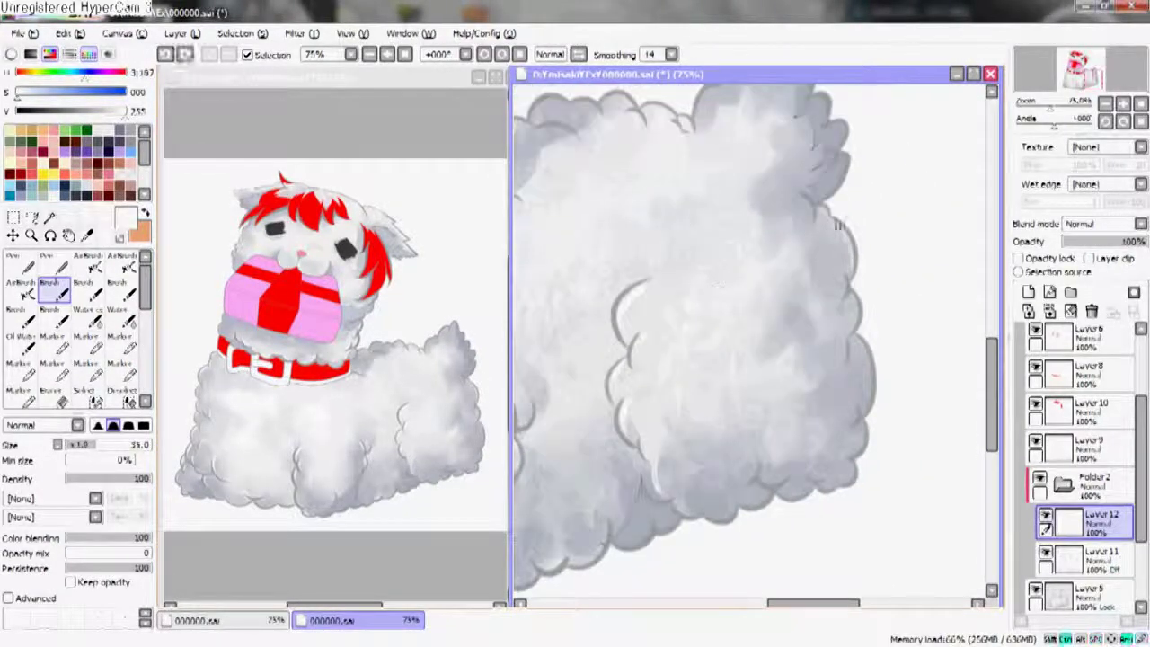
# - Highlight the wool on the rump, back and tail with the Brush, using densities of 70 and 90
pyautogui.press('7')
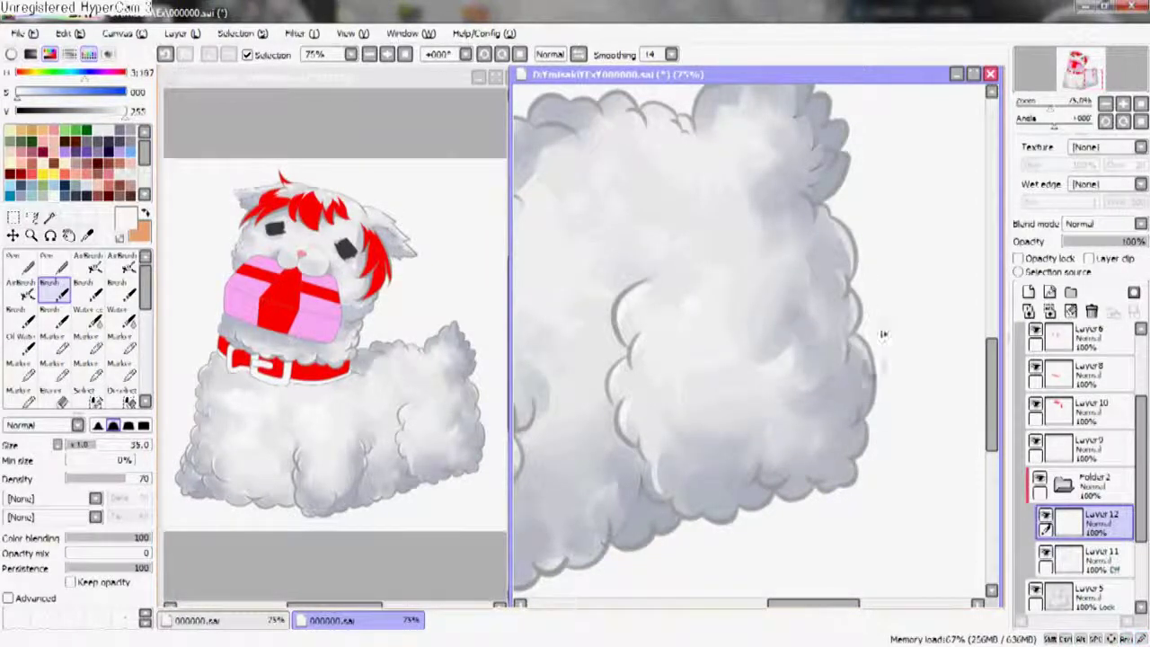
pyautogui.hscroll(-4, 882, 335)
pyautogui.scroll(2, 788, 274)
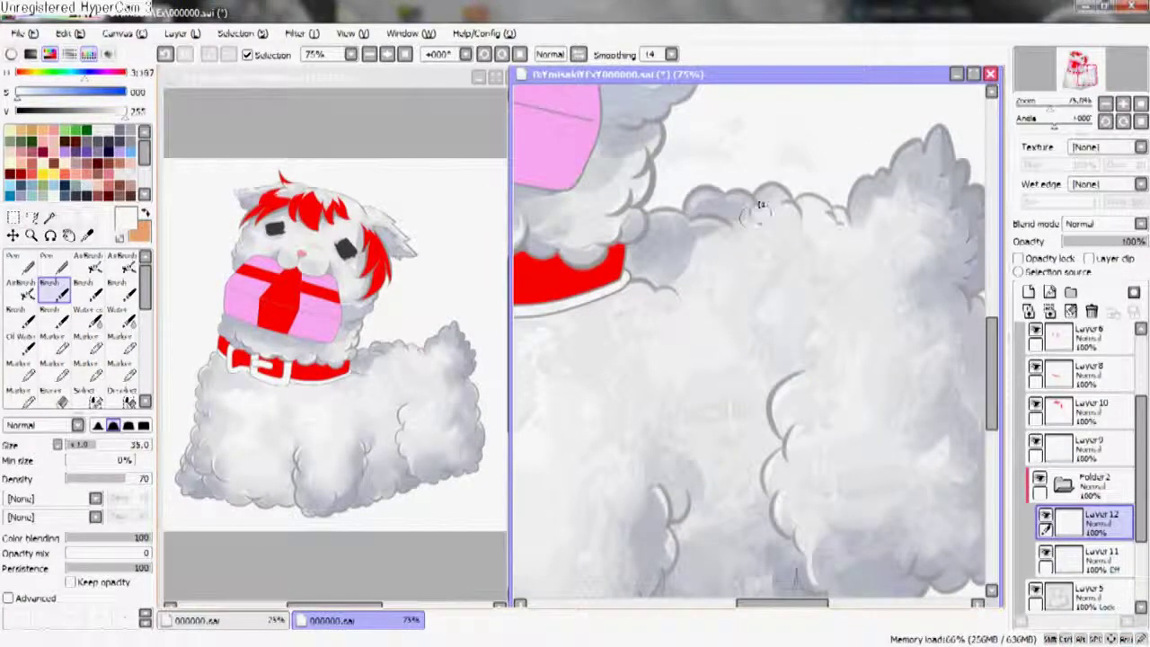
pyautogui.hscroll(2, 772, 225)
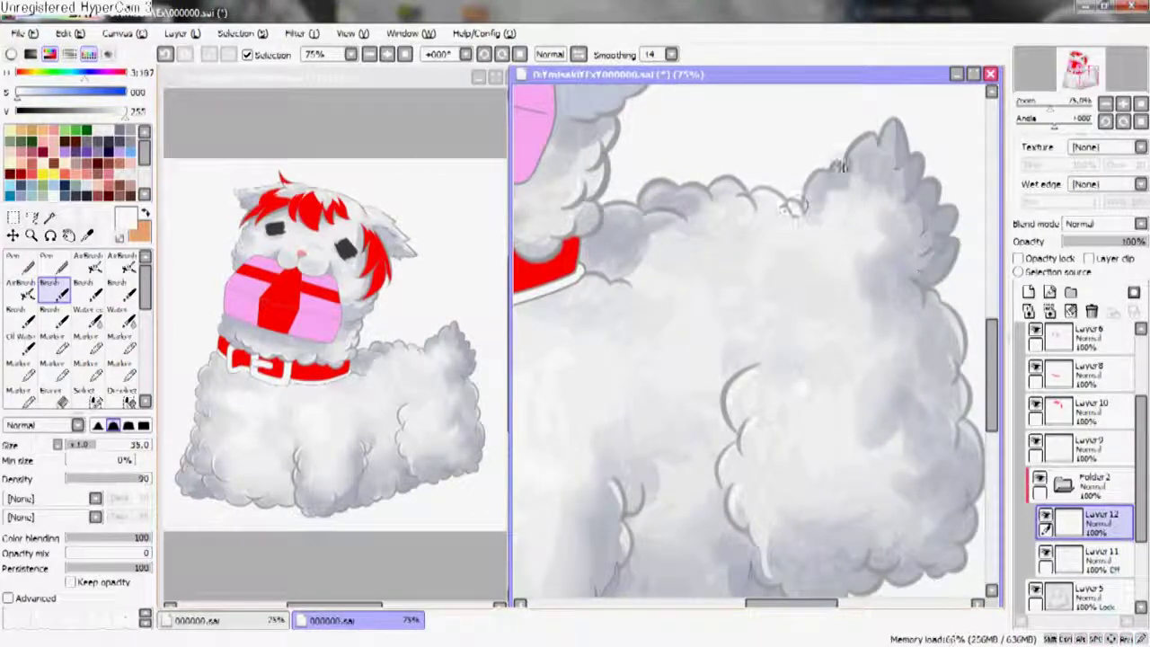
pyautogui.scroll(-3, 883, 148)
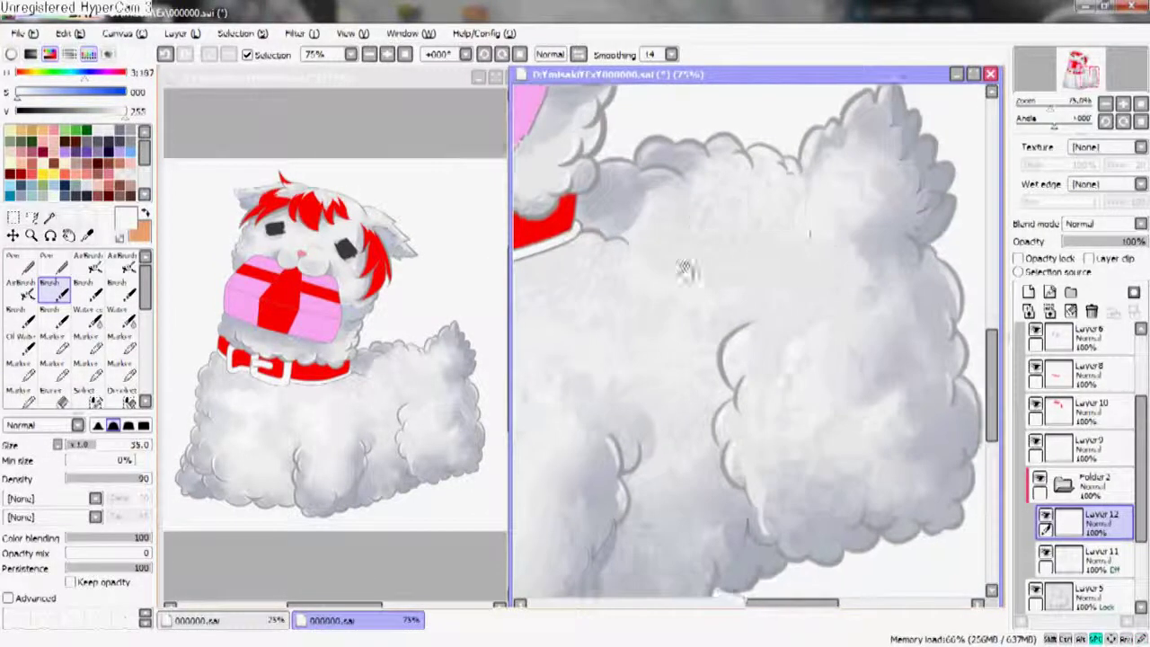
# - Switch to the size 40 Marker and paint soft white highlights on the chest wool and lower front clumps
pyautogui.hscroll(-5, 719, 180)
pyautogui.press('m')
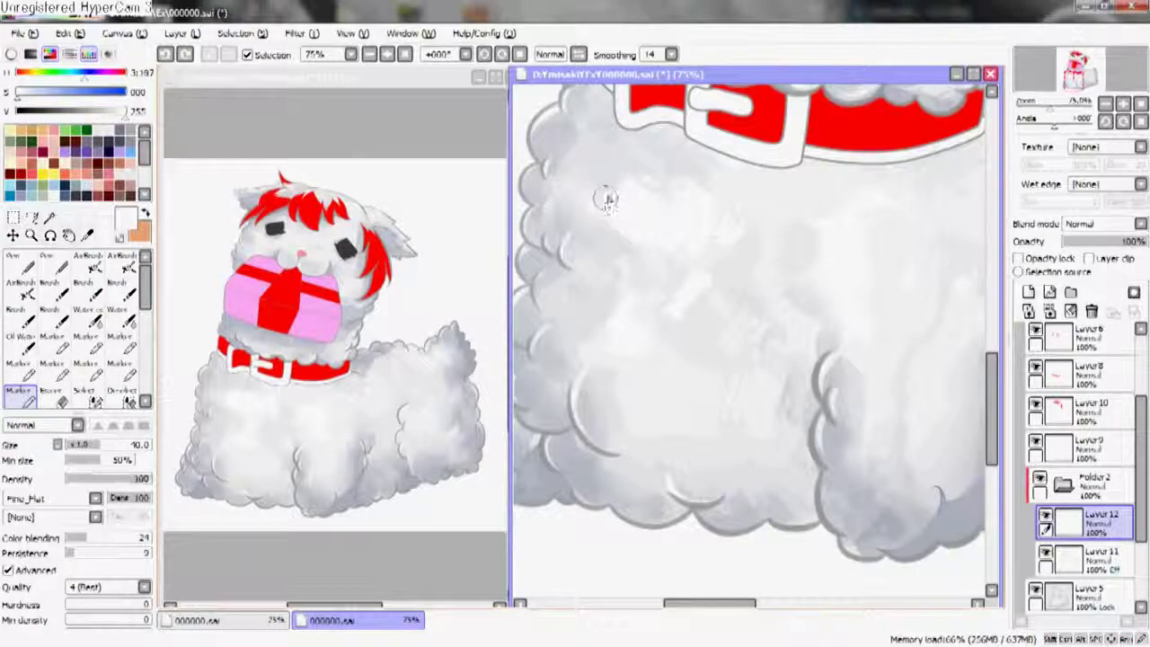
pyautogui.scroll(-2, 589, 175)
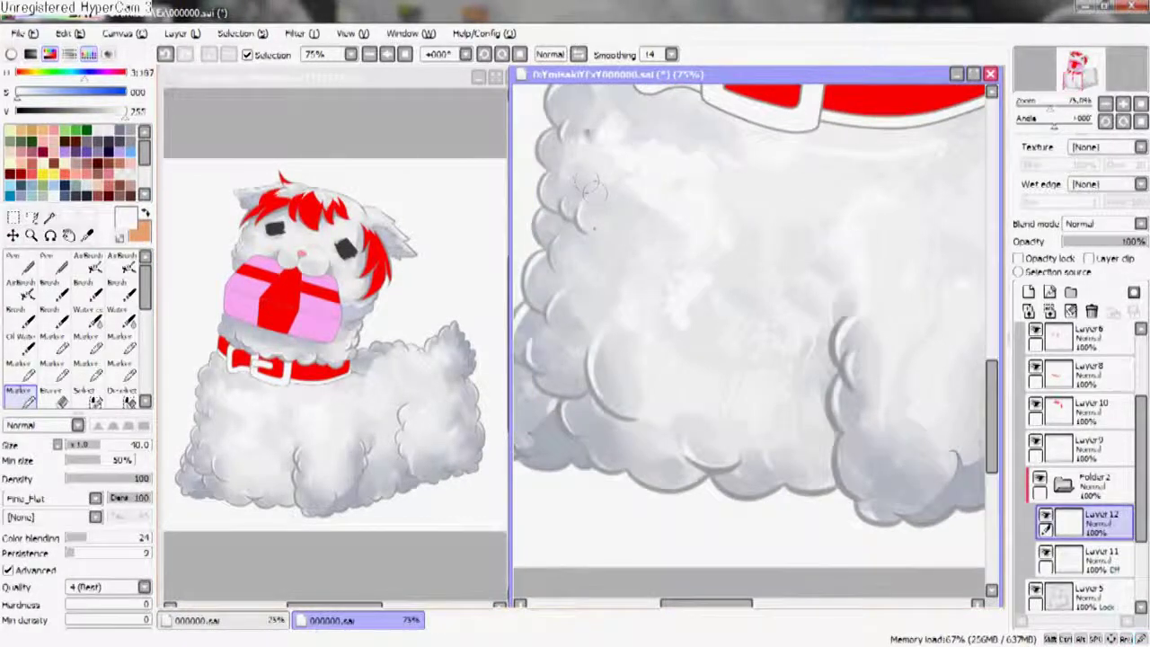
pyautogui.moveTo(631, 247)
pyautogui.mouseDown()
pyautogui.moveTo(623, 303)
pyautogui.moveTo(708, 380)
pyautogui.mouseUp()
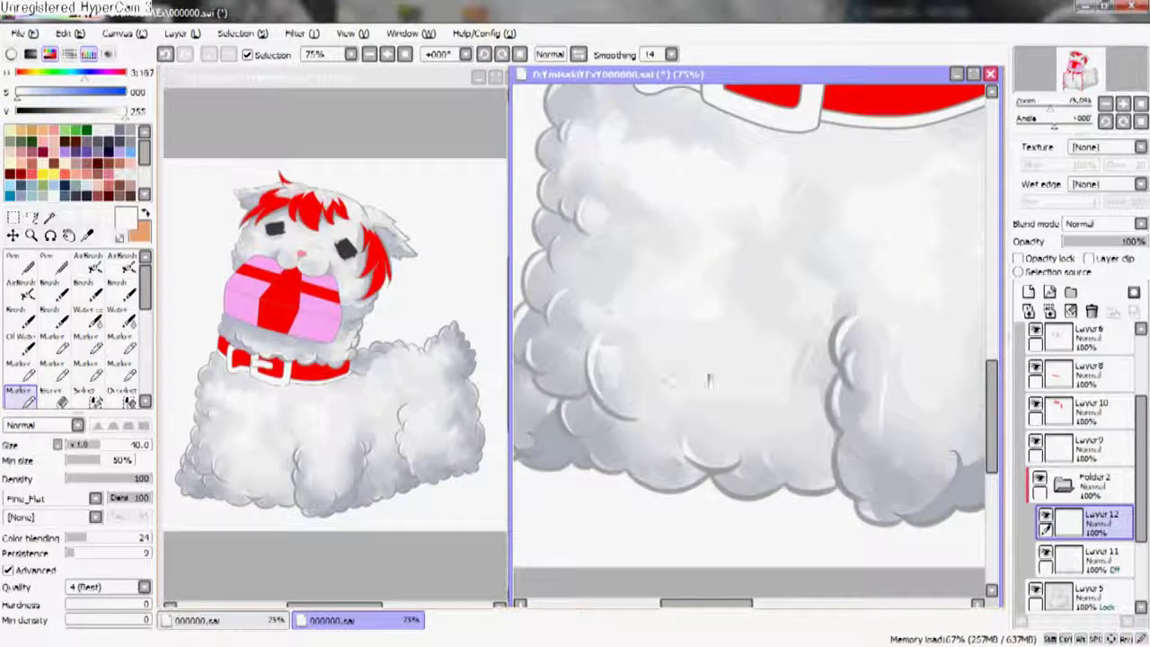
pyautogui.scroll(-1, 747, 385)
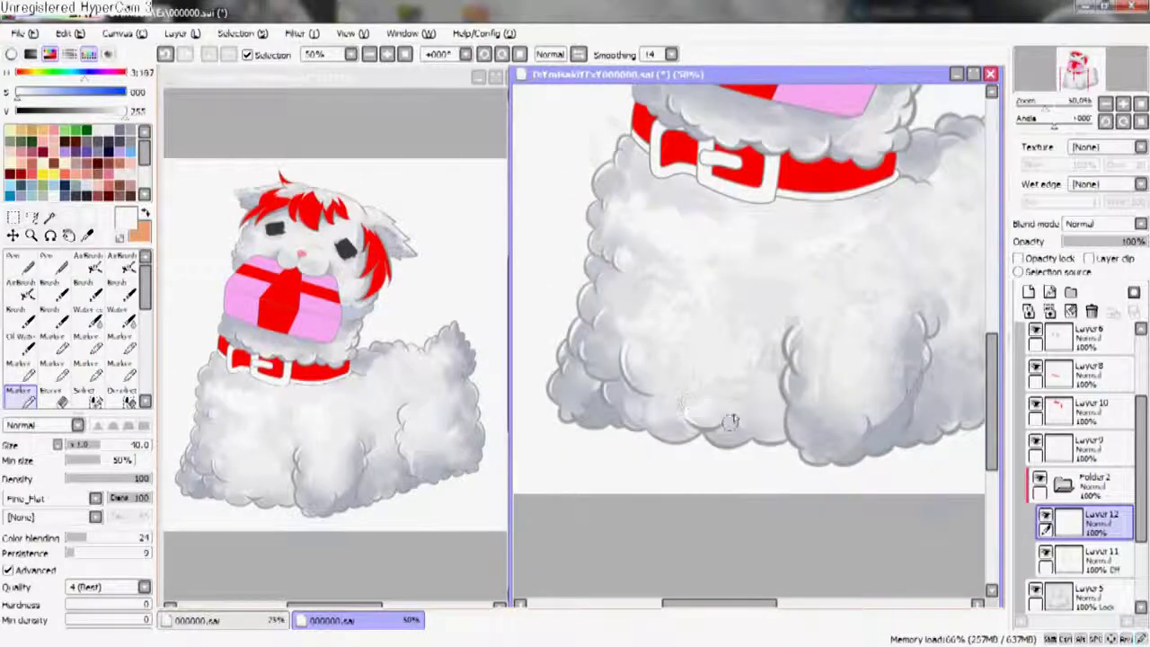
# - Add soft white Marker highlights to the wool on the flank, front leg and hindquarters
pyautogui.scroll(2, 751, 282)
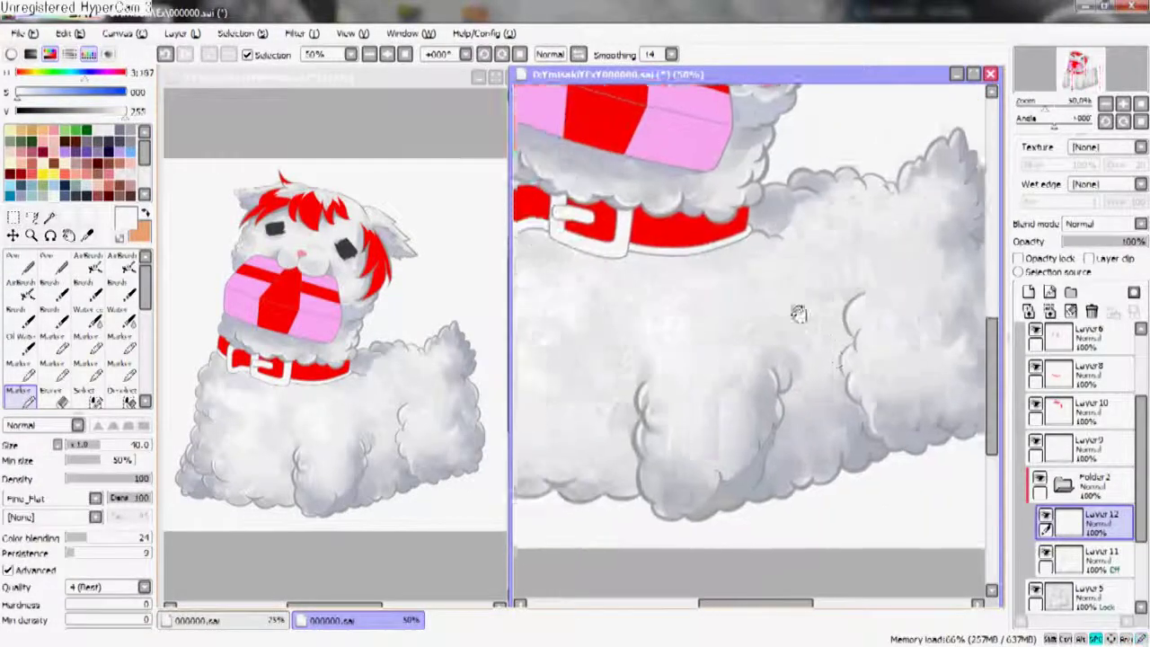
pyautogui.hscroll(2, 676, 235)
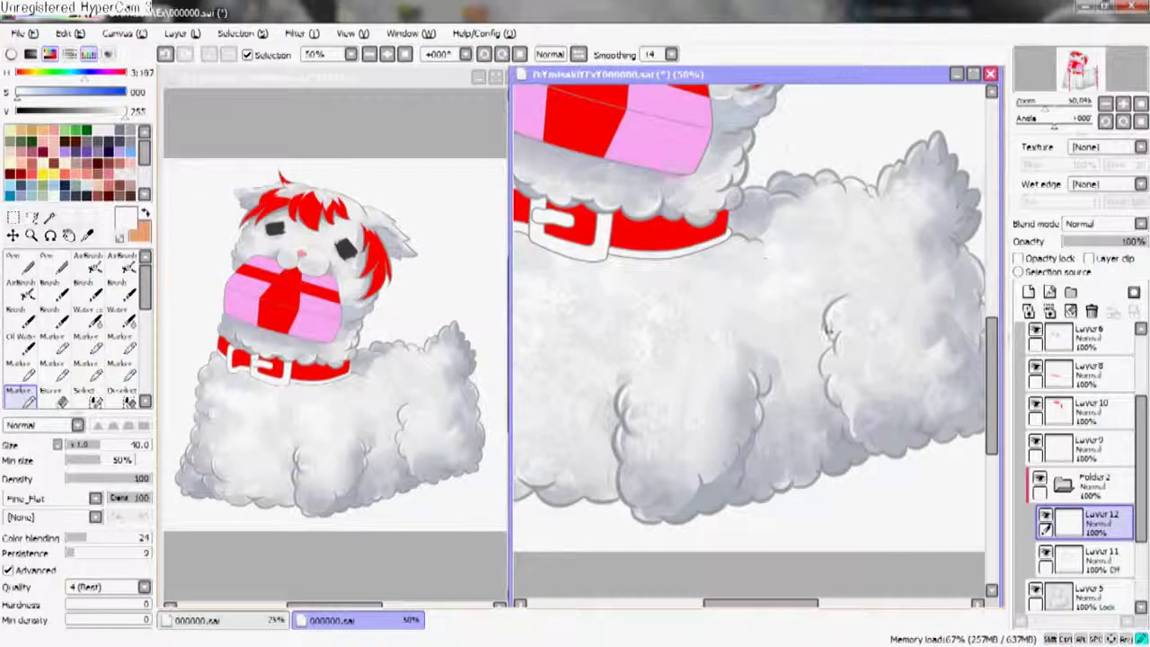
pyautogui.hscroll(2, 827, 333)
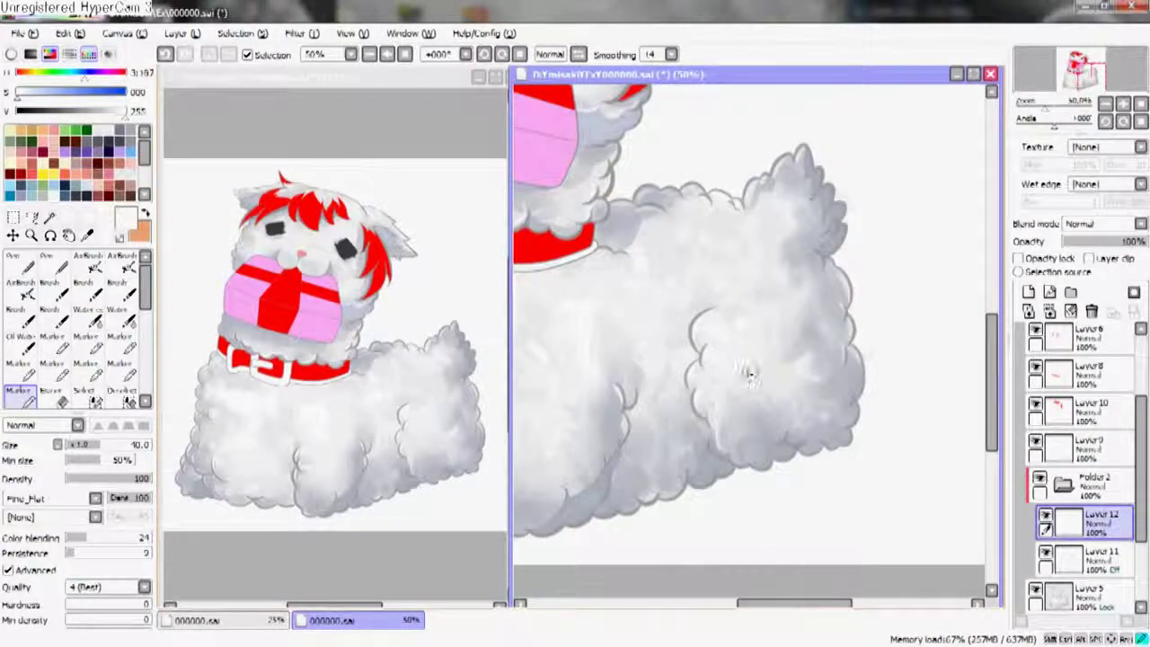
pyautogui.scroll(3, 781, 381)
pyautogui.hscroll(-2, 781, 382)
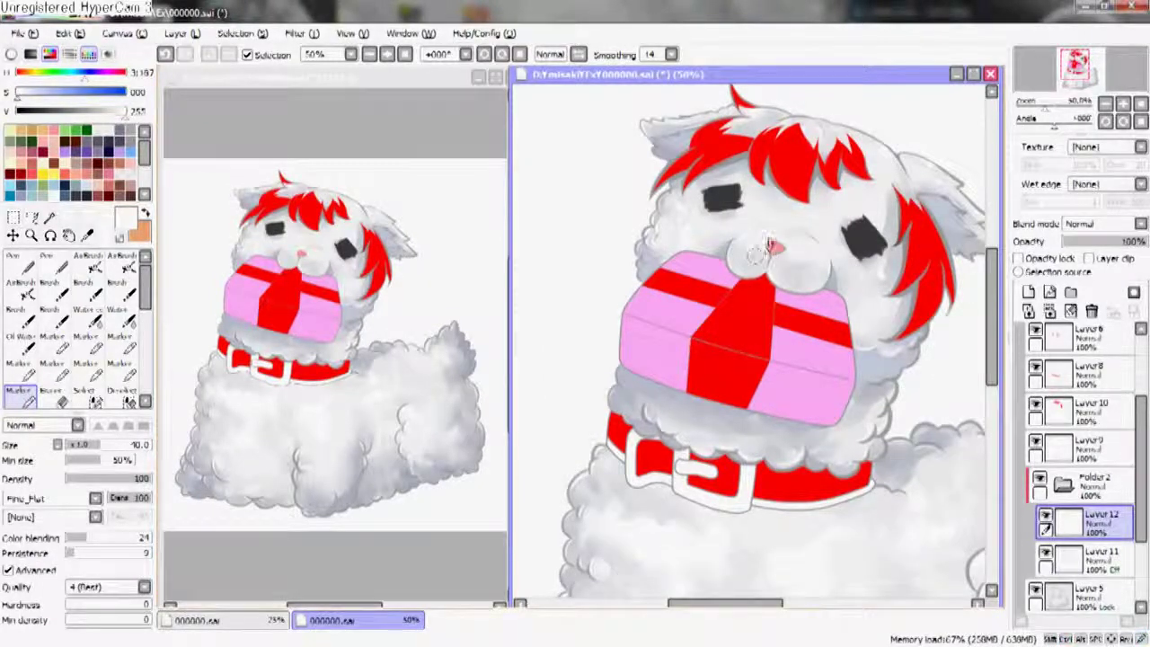
# - Sample a light blue-grey and shade the muzzle and the head beside the ear with the Marker, using density 70
pyautogui.keyDown('alt'); pyautogui.click(800, 262); pyautogui.keyUp('alt')
pyautogui.moveTo(741, 256); pyautogui.dragTo(813, 292)
pyautogui.scroll(-2, 814, 296)
pyautogui.hscroll(3, 814, 297)
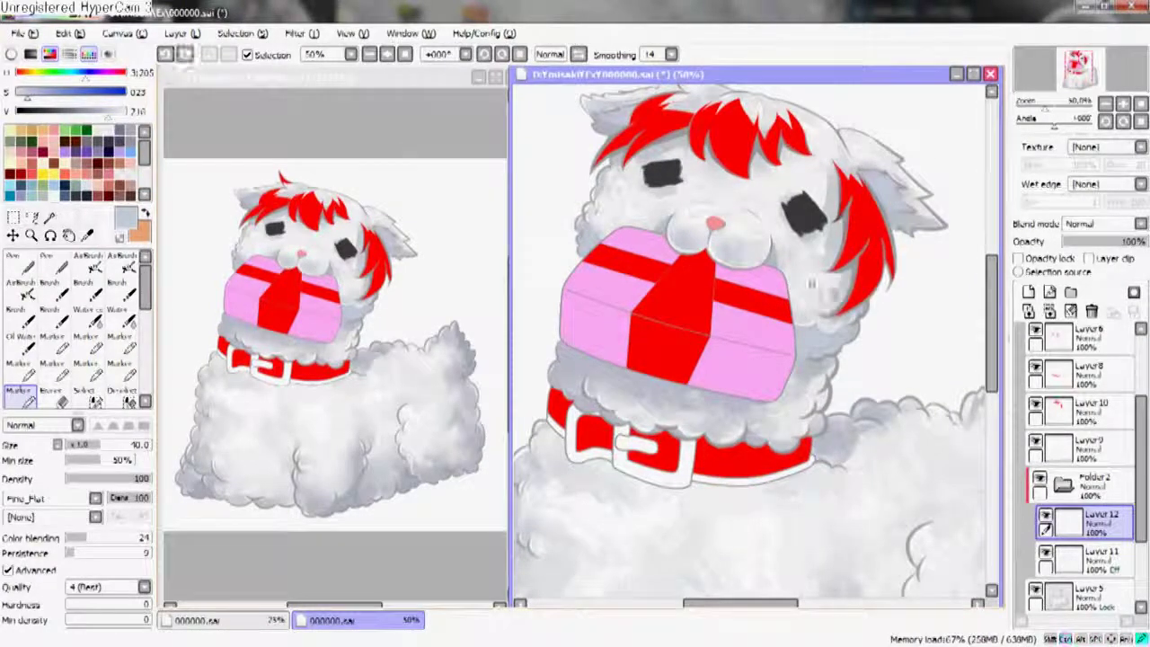
pyautogui.scroll(2, 862, 287)
pyautogui.hscroll(1, 862, 287)
pyautogui.moveTo(783, 251); pyautogui.dragTo(795, 235)
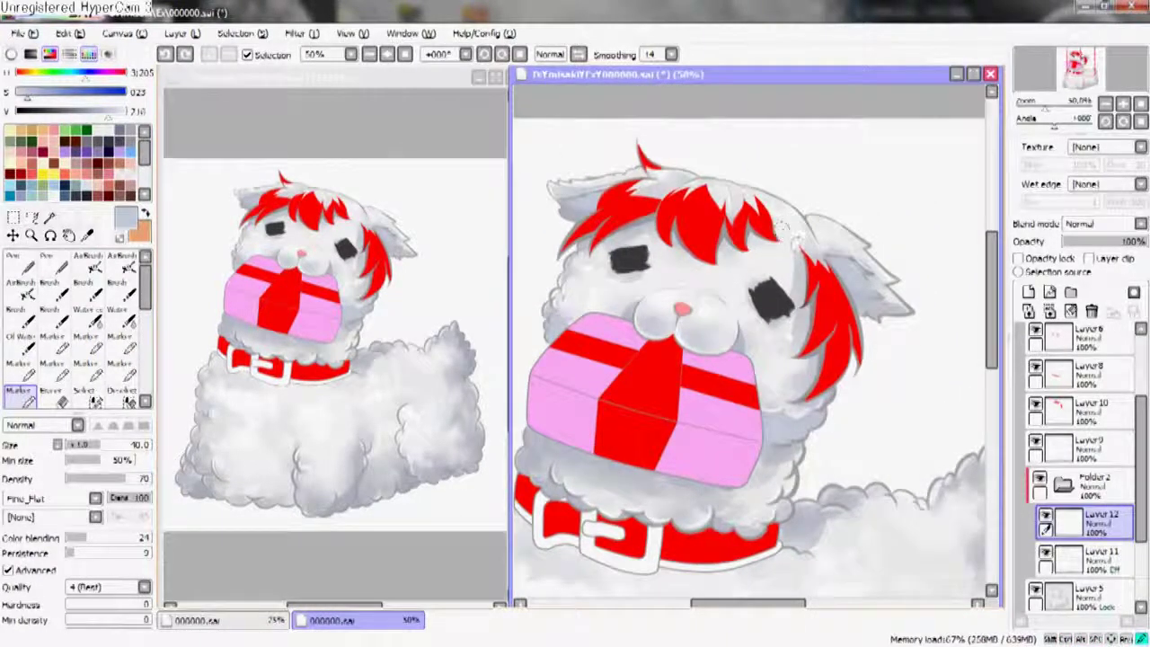
# - Move Folder2 up to Layer6 and merge its shadow and highlight layers into that layer
pyautogui.scroll(-1, 844, 241)
pyautogui.press('-')
pyautogui.press('-')
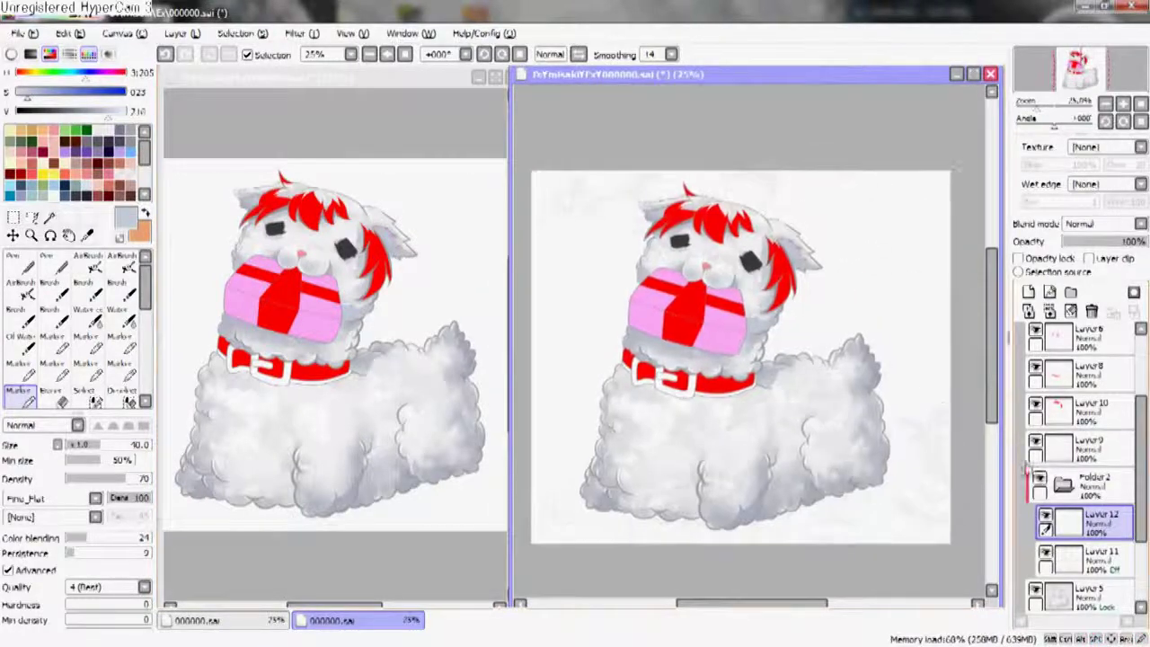
pyautogui.click(1086, 490)
pyautogui.moveTo(1086, 489); pyautogui.dragTo(1091, 310)
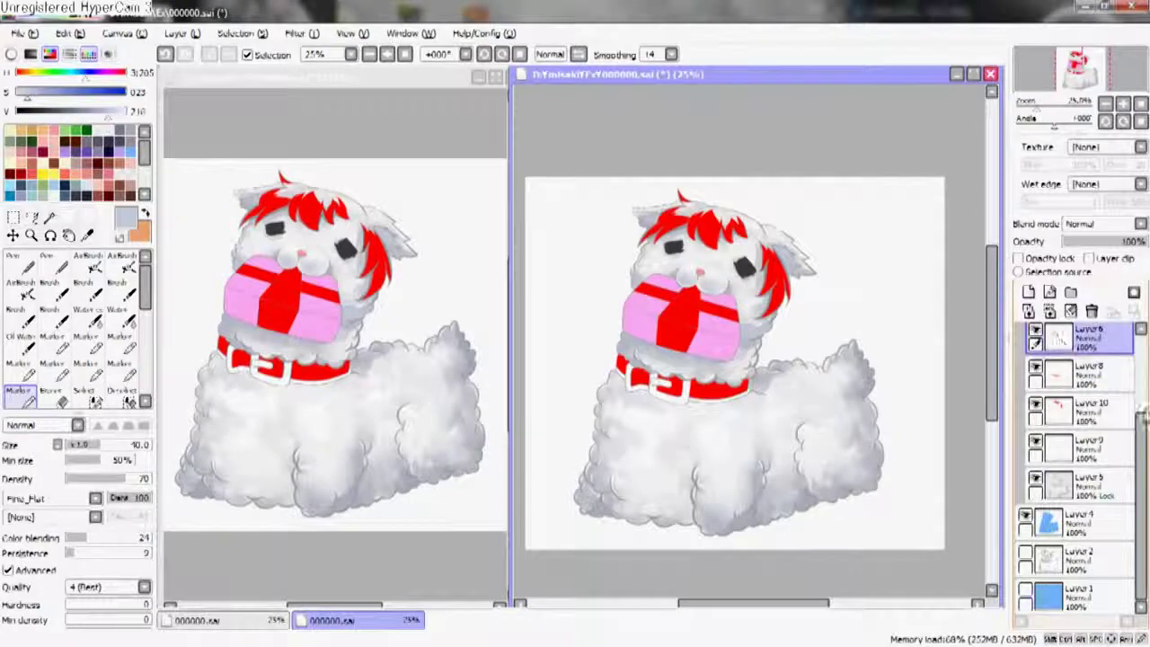
# - Select the red hair layer, Layer10, and lock its opacity
pyautogui.scroll(1, 1042, 351)
pyautogui.click(1033, 360)
pyautogui.click(1077, 462)
pyautogui.click(1019, 258)
pyautogui.press('+')
pyautogui.press('+')
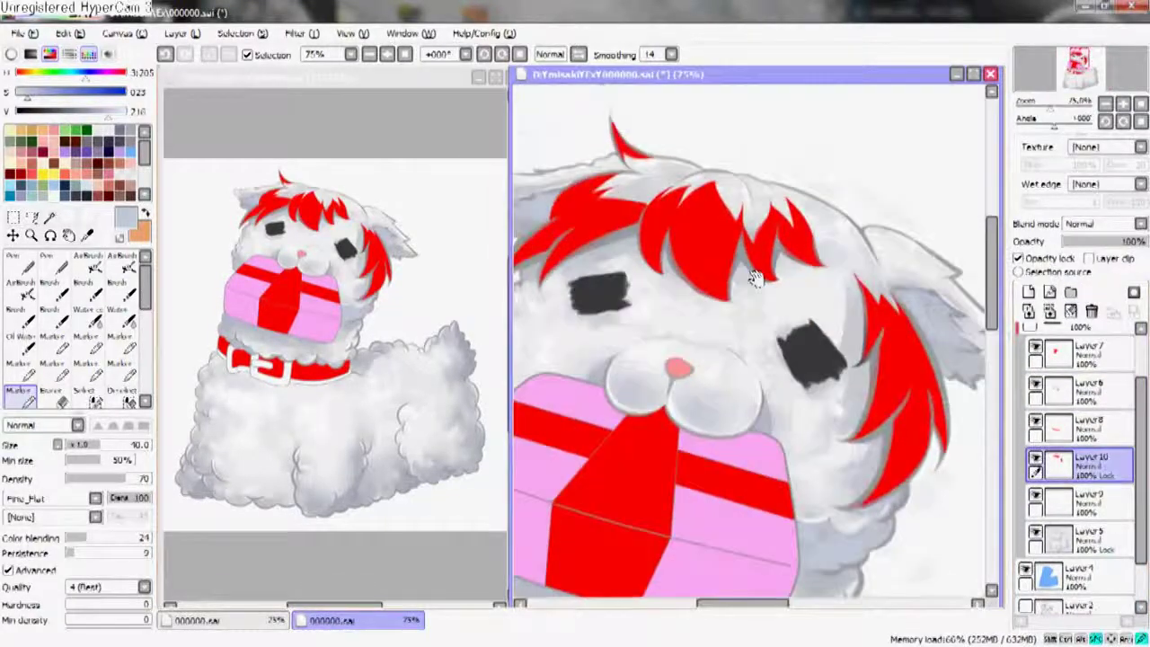
# - Choose a dark red with value 174 and shade the fringe tufts near the far ear with the size 25 Marker
pyautogui.moveTo(134, 112); pyautogui.dragTo(90, 111)
pyautogui.press('[')
pyautogui.press('[')
pyautogui.press('[')
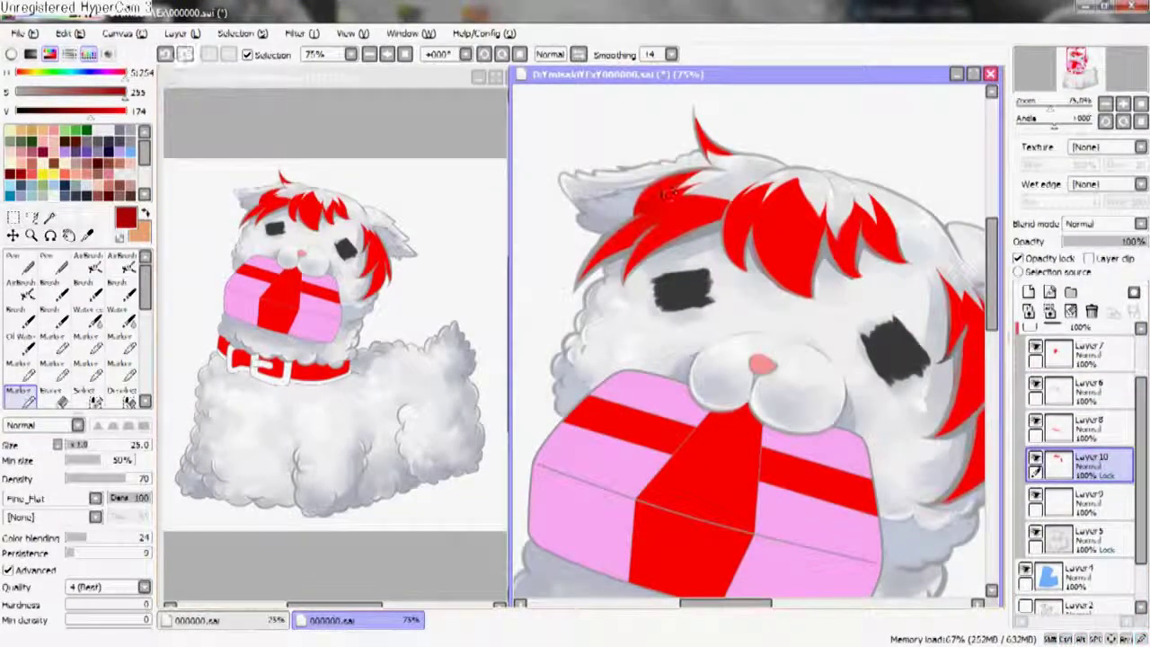
pyautogui.moveTo(631, 200)
pyautogui.mouseDown()
pyautogui.moveTo(608, 265)
pyautogui.moveTo(687, 209)
pyautogui.moveTo(647, 258)
pyautogui.mouseUp()
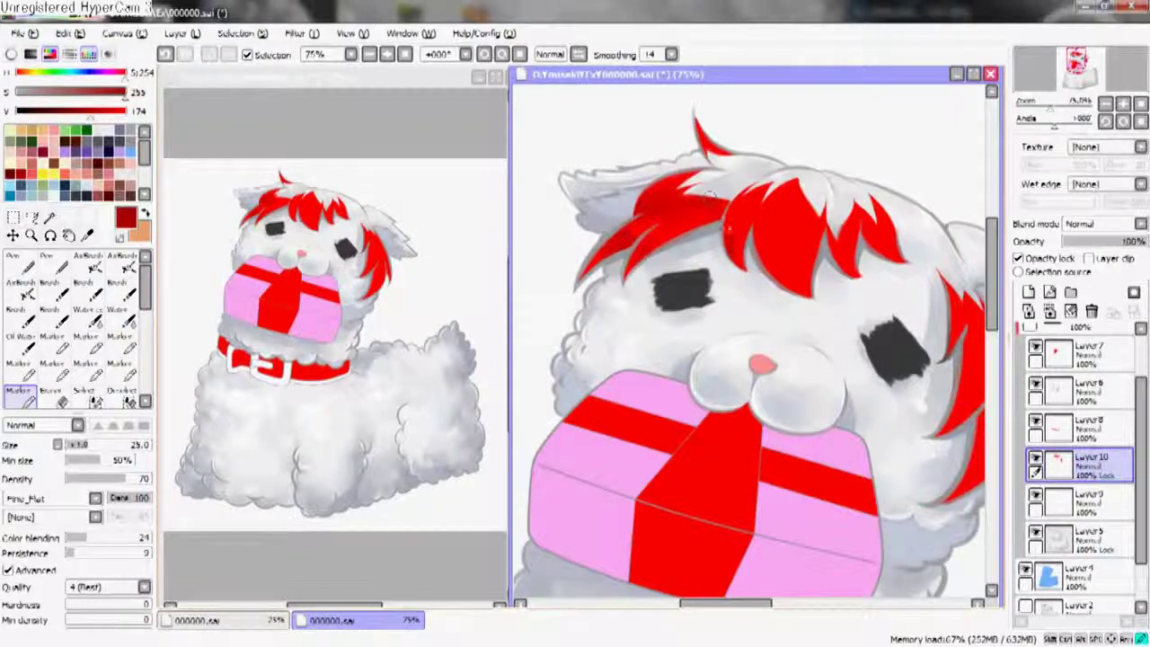
# - Reduce the Marker to size 20 and paint dark red shading on the central fringe and the long side hair
pyautogui.press('[')
pyautogui.press('[')
pyautogui.press('[')
pyautogui.press('[')
pyautogui.moveTo(813, 180); pyautogui.dragTo(849, 256)
pyautogui.moveTo(966, 436); pyautogui.dragTo(809, 397)
pyautogui.moveTo(790, 340)
pyautogui.mouseDown()
pyautogui.moveTo(808, 397)
pyautogui.moveTo(793, 244)
pyautogui.mouseUp()
pyautogui.moveTo(861, 314); pyautogui.dragTo(676, 193)
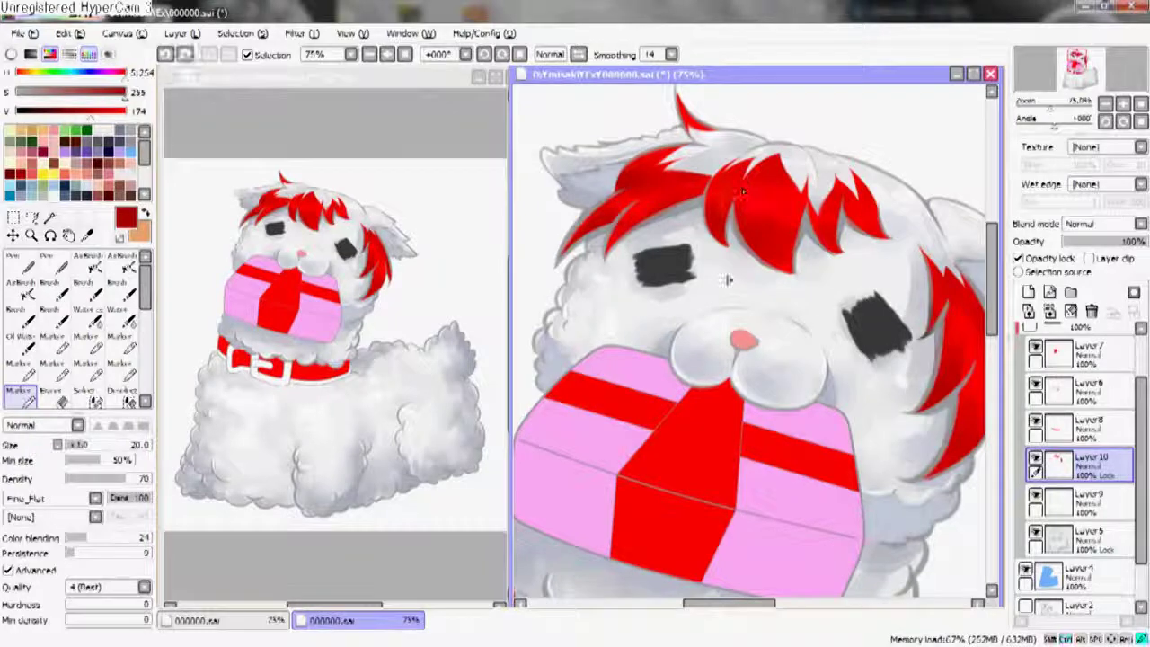
# - Refine the dark red shading on the small fringe tufts and the side hair, undoing one stroke
pyautogui.moveTo(851, 238); pyautogui.dragTo(732, 240)
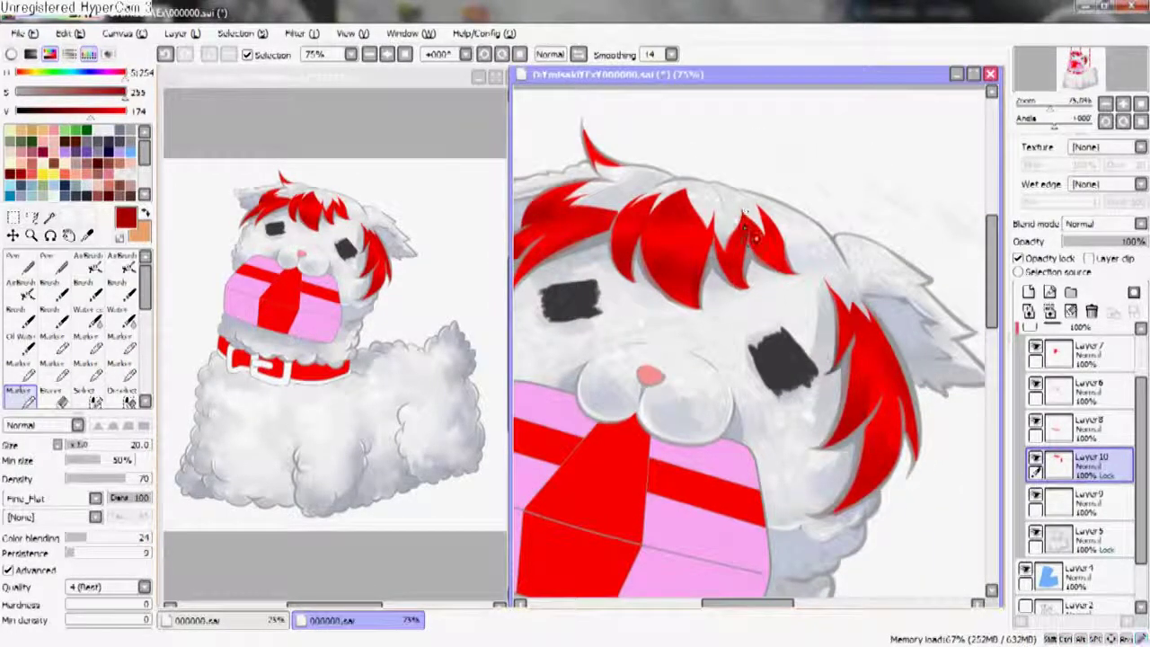
pyautogui.moveTo(863, 318); pyautogui.dragTo(785, 262)
pyautogui.hotkey('ctrl', 'z')
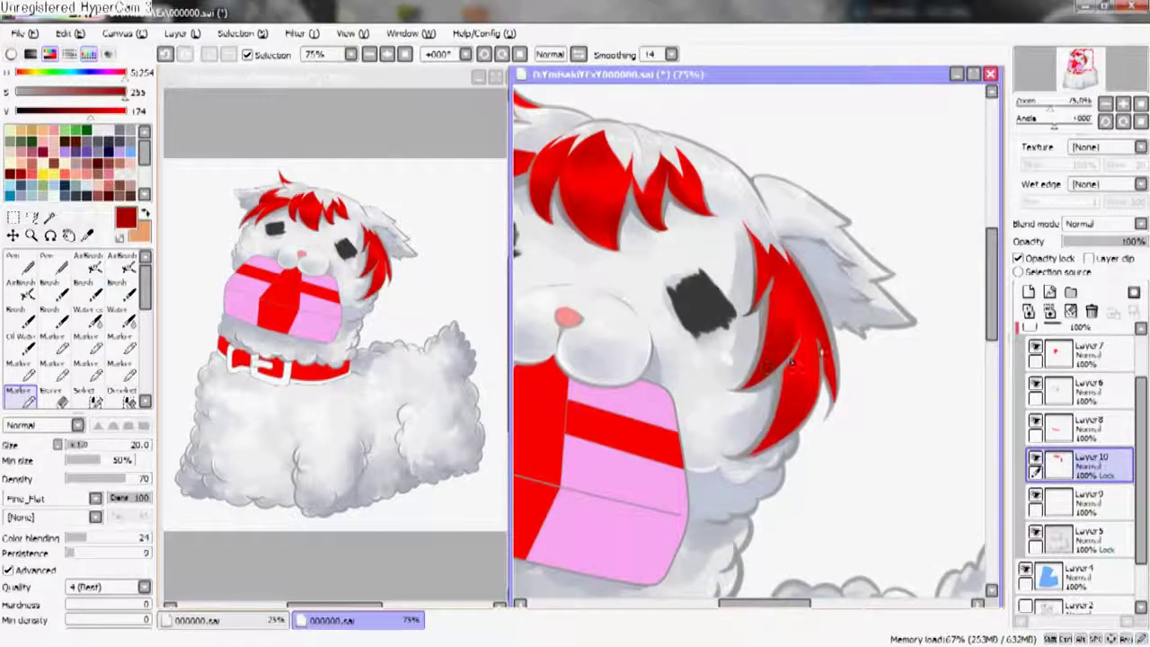
pyautogui.moveTo(795, 426); pyautogui.dragTo(885, 431)
# - Create a layer folder above Layer10 and add a new empty layer inside it
pyautogui.click(1069, 291)
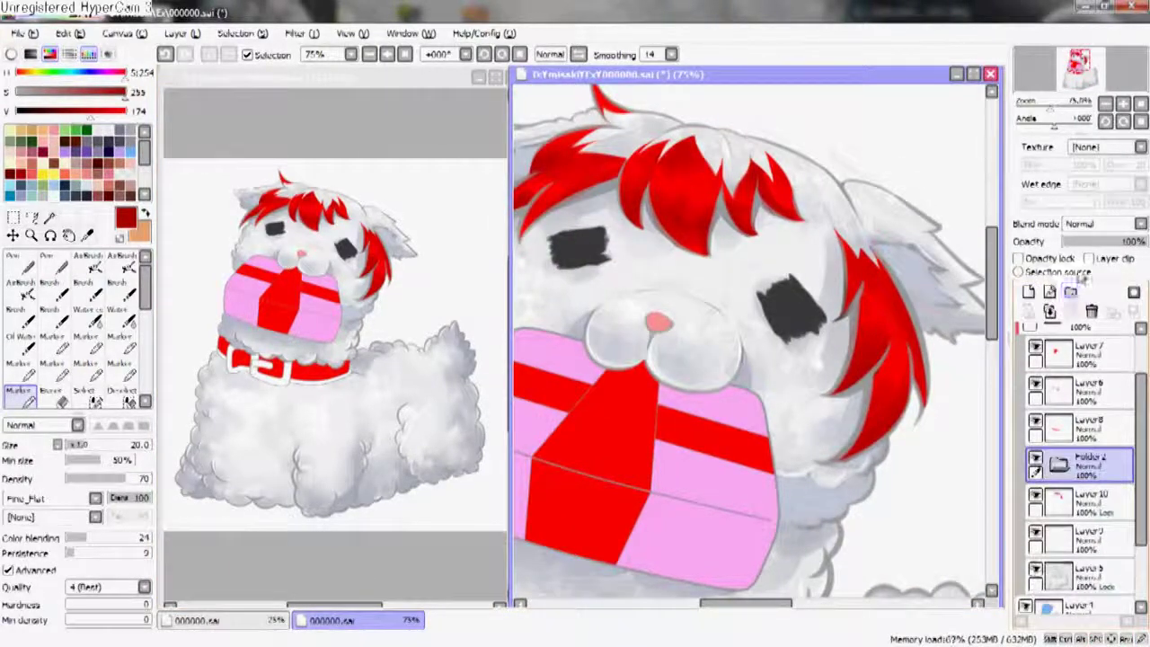
pyautogui.click(1028, 291)
pyautogui.moveTo(984, 282); pyautogui.dragTo(1064, 320)
# - Choose a light orange with saturation 148 and value 255, and change the new layer's blend mode from Normal
pyautogui.moveTo(54, 111); pyautogui.dragTo(117, 101)
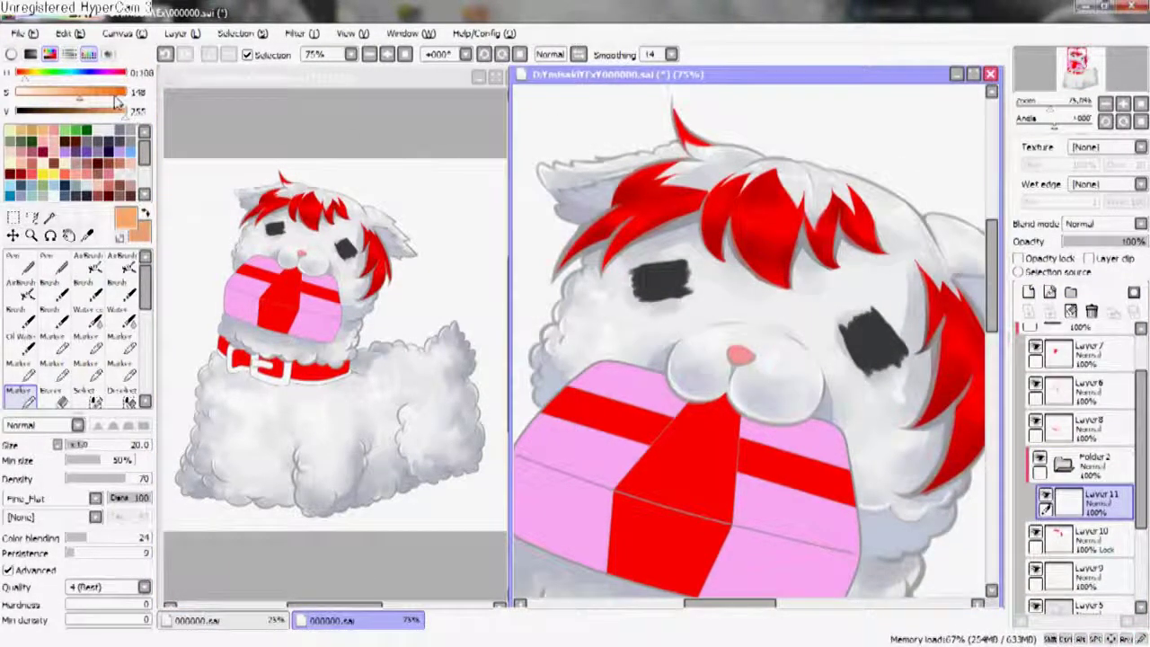
pyautogui.click(1100, 224)
pyautogui.click(1105, 323)
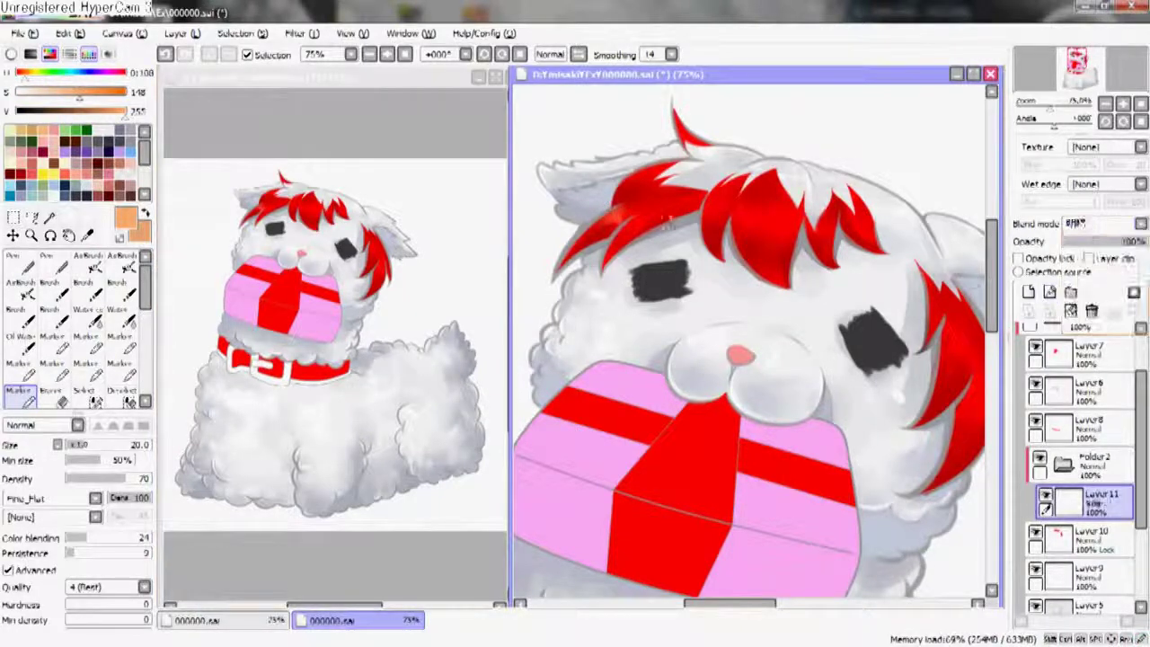
# - Set Layer11's blend mode to Multiply and paint thin light orange strokes on the central fringe with the Marker
pyautogui.click(1101, 224)
pyautogui.click(1091, 252)
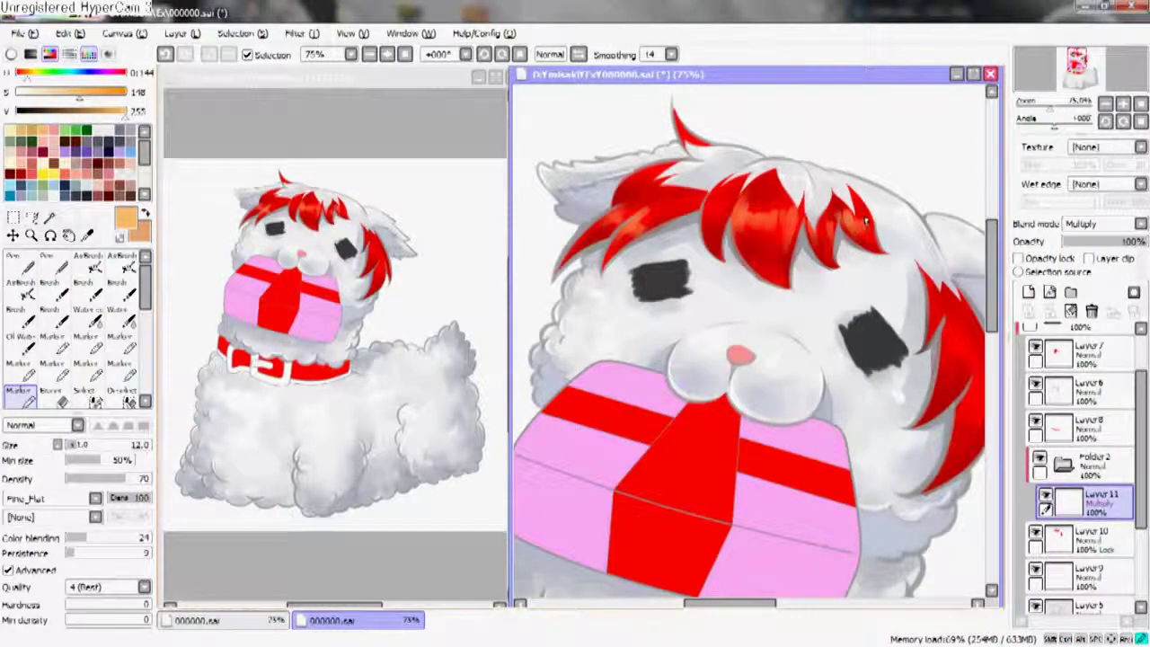
pyautogui.click(29, 76)
pyautogui.moveTo(712, 189); pyautogui.dragTo(752, 224)
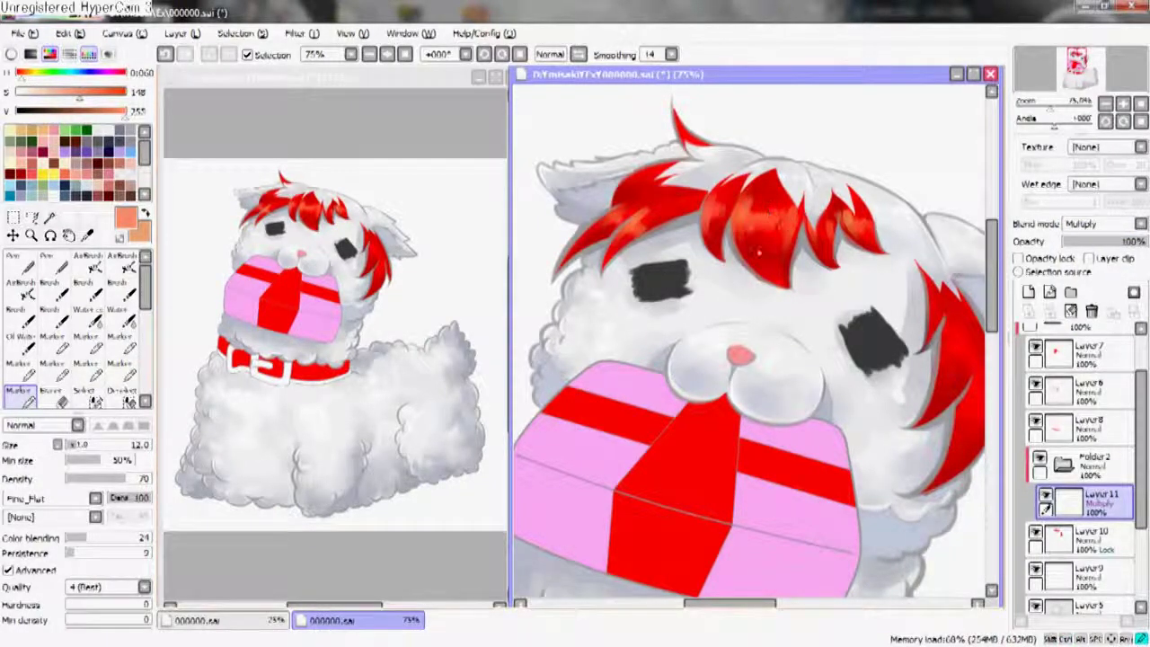
# - Extend the highlight strokes across the fringe tufts and side hair in a redder orange with saturation 148
pyautogui.moveTo(739, 356); pyautogui.dragTo(631, 334)
pyautogui.moveTo(830, 289)
pyautogui.mouseDown()
pyautogui.moveTo(836, 330)
pyautogui.moveTo(854, 336)
pyautogui.moveTo(867, 387)
pyautogui.mouseUp()
pyautogui.moveTo(848, 347); pyautogui.dragTo(878, 413)
pyautogui.moveTo(716, 220); pyautogui.dragTo(828, 324)
pyautogui.scroll(-1, 831, 326)
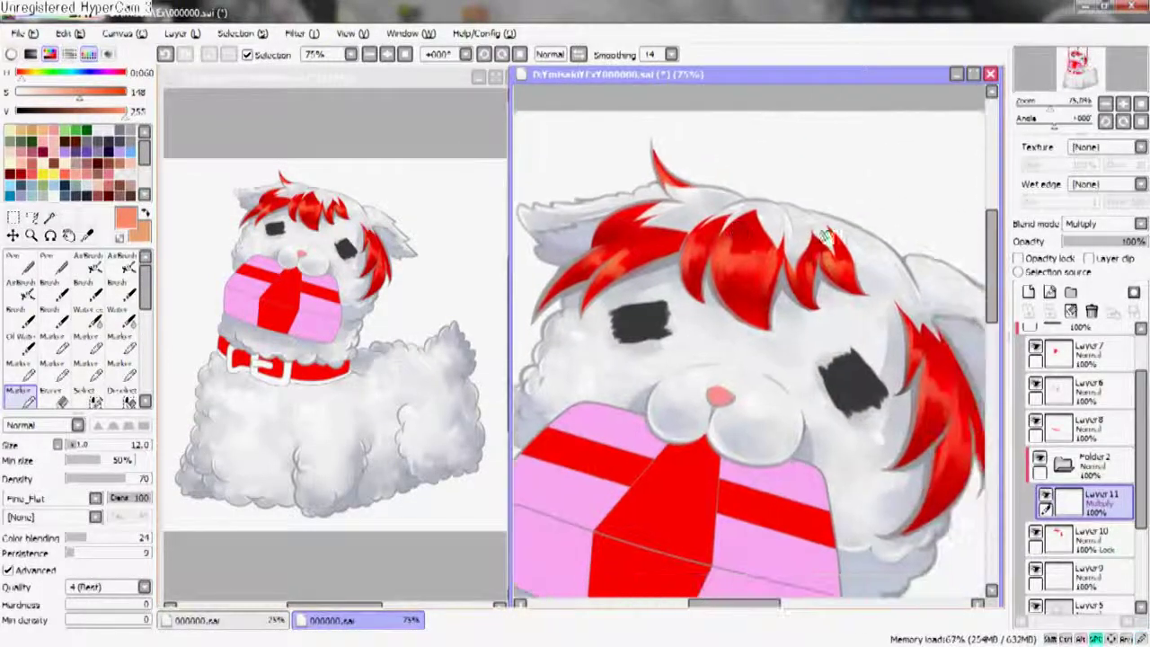
# - Add a new layer above Layer11 and set its blend mode to Multiply
pyautogui.click(1027, 291)
pyautogui.click(1100, 224)
pyautogui.click(1080, 254)
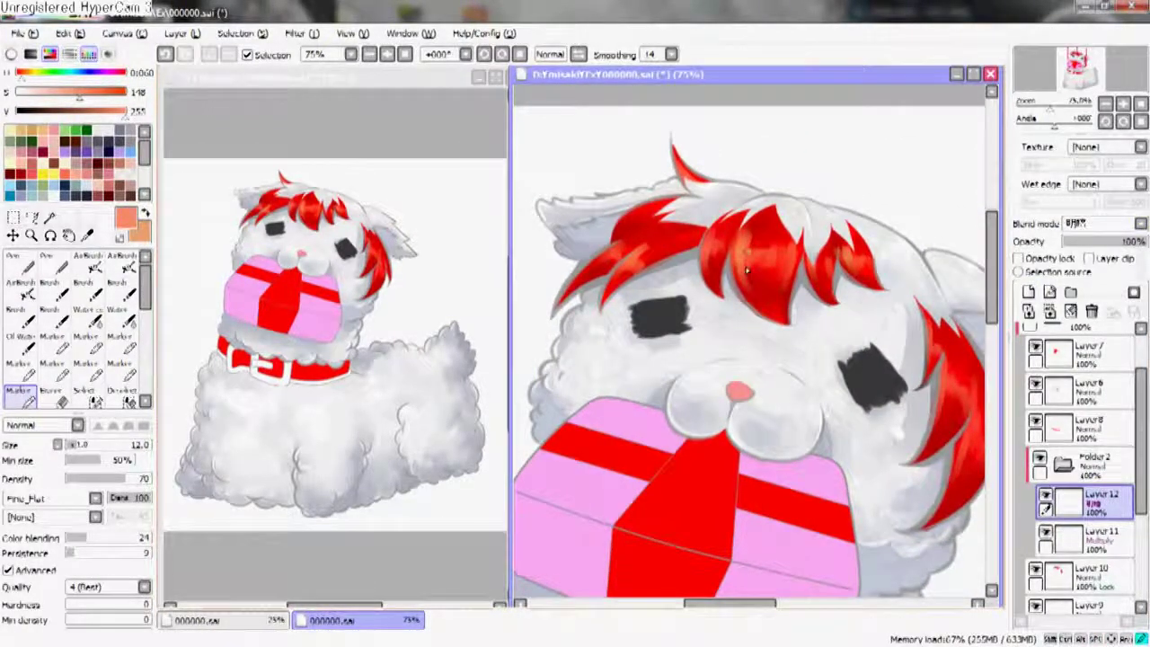
pyautogui.click(1100, 224)
pyautogui.click(1081, 243)
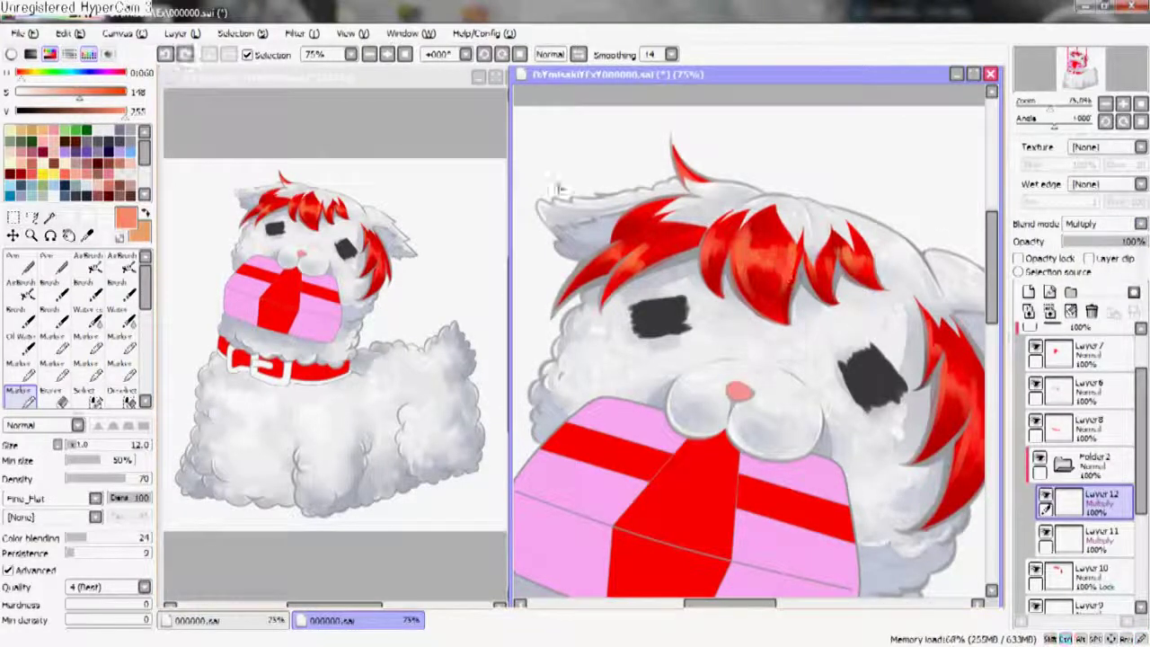
# - Lower the orange's saturation to 94 and paint paler highlights on the fringe and side hair
pyautogui.moveTo(81, 92); pyautogui.dragTo(56, 91)
pyautogui.moveTo(746, 224); pyautogui.dragTo(750, 286)
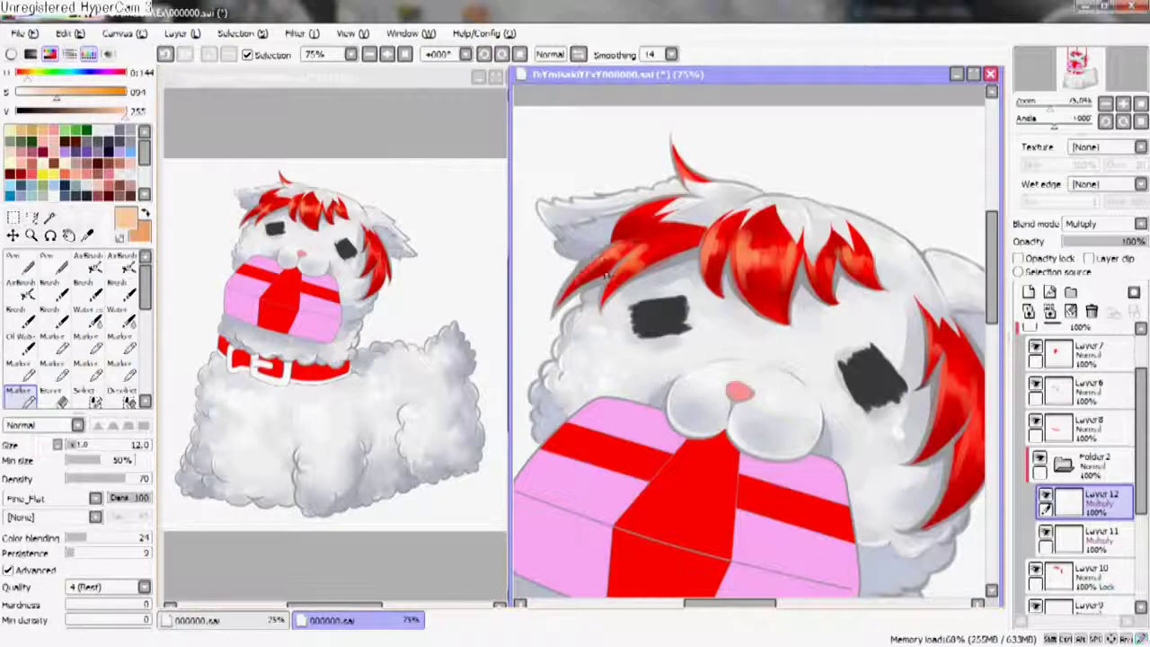
pyautogui.moveTo(633, 258)
pyautogui.mouseDown()
pyautogui.moveTo(841, 266)
pyautogui.moveTo(791, 315)
pyautogui.moveTo(906, 364)
pyautogui.mouseUp()
# - Choose the Pen with an orange of saturation 126, then add a layer above Layer12 with a blend mode other than Normal
pyautogui.click(20, 260)
pyautogui.moveTo(56, 91); pyautogui.dragTo(70, 92)
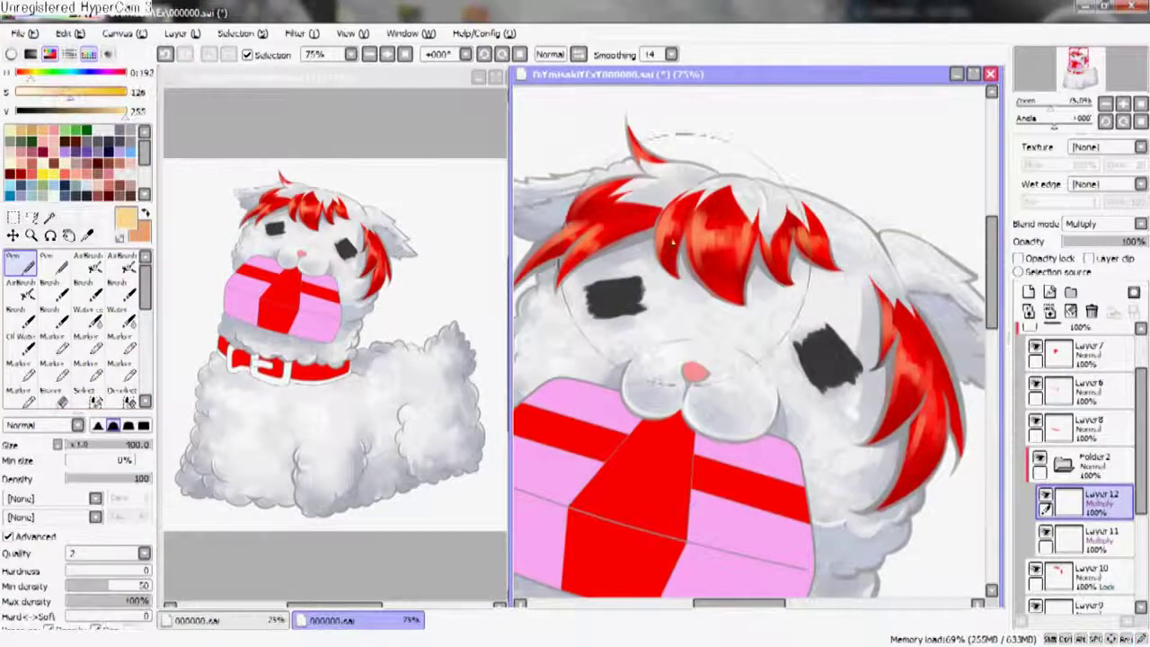
pyautogui.click(1027, 292)
pyautogui.click(1100, 223)
pyautogui.click(1075, 306)
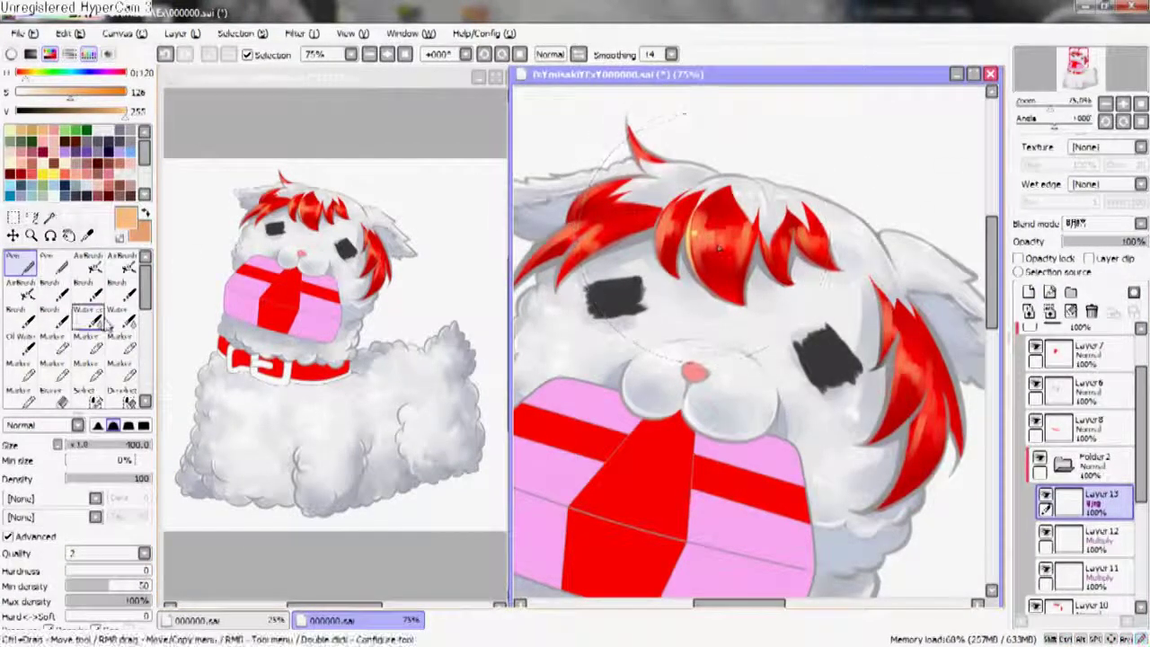
# - Paint bright orange glints across the fringe tufts with the Marker at size 10
pyautogui.click(20, 364)
pyautogui.click(53, 339)
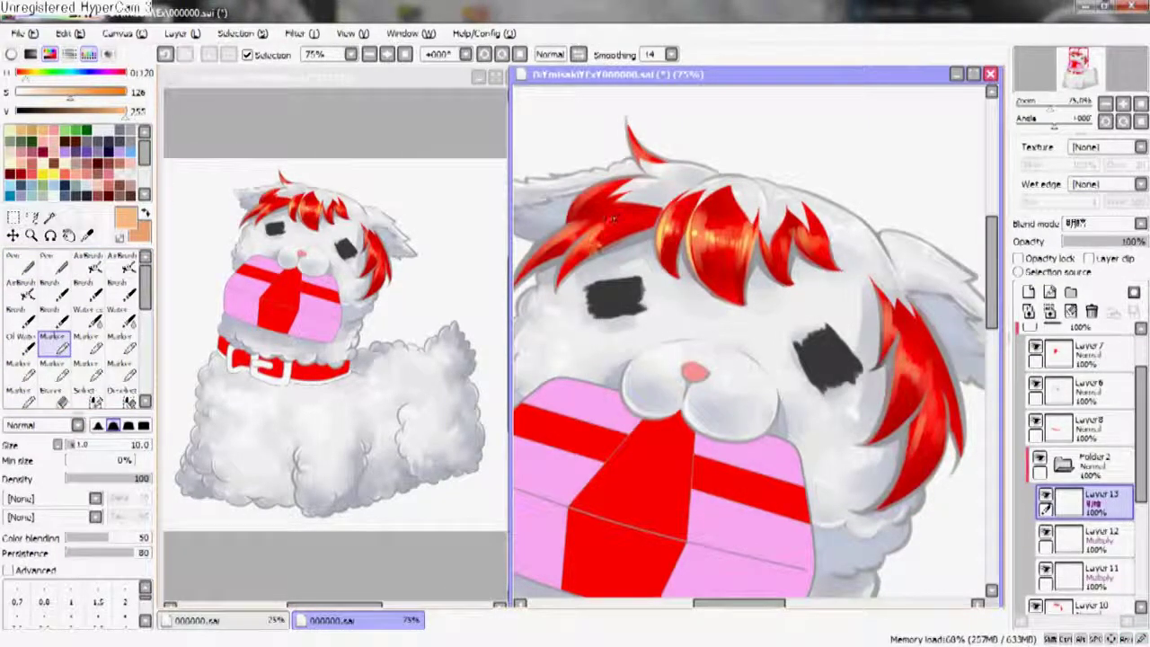
pyautogui.moveTo(612, 220)
pyautogui.mouseDown()
pyautogui.moveTo(578, 277)
pyautogui.moveTo(690, 256)
pyautogui.mouseUp()
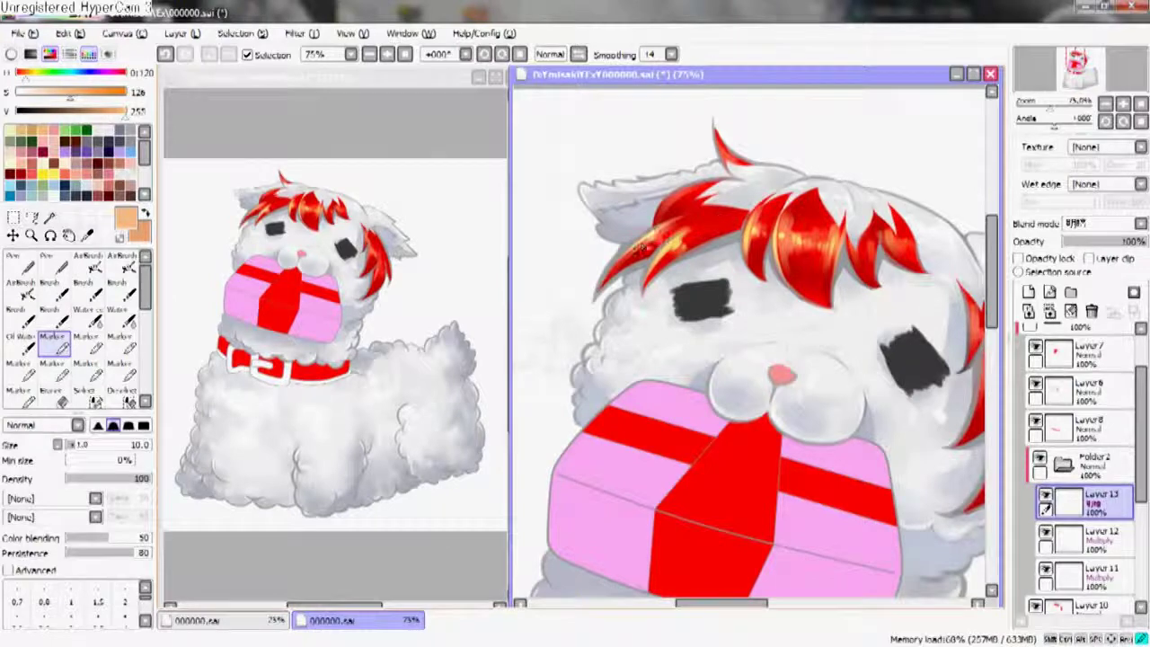
pyautogui.moveTo(958, 305); pyautogui.dragTo(675, 251)
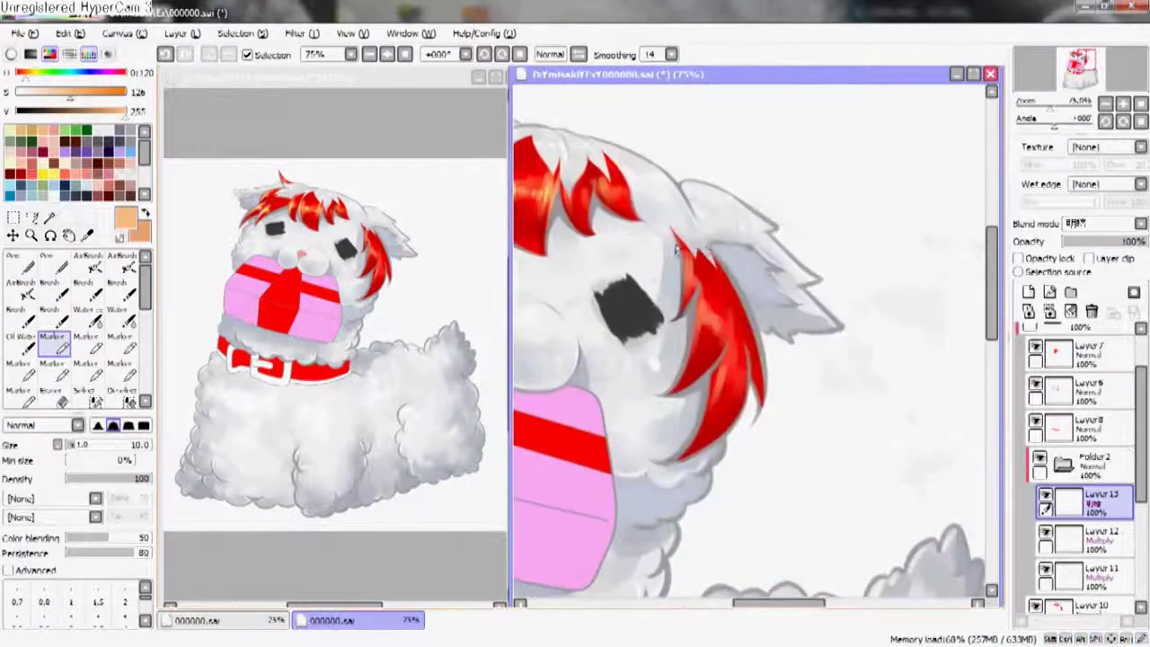
# - Paint matching glints on the long side hair in a mirrored view, switch to the Water brush, and restore the normal orientation
pyautogui.press('h')
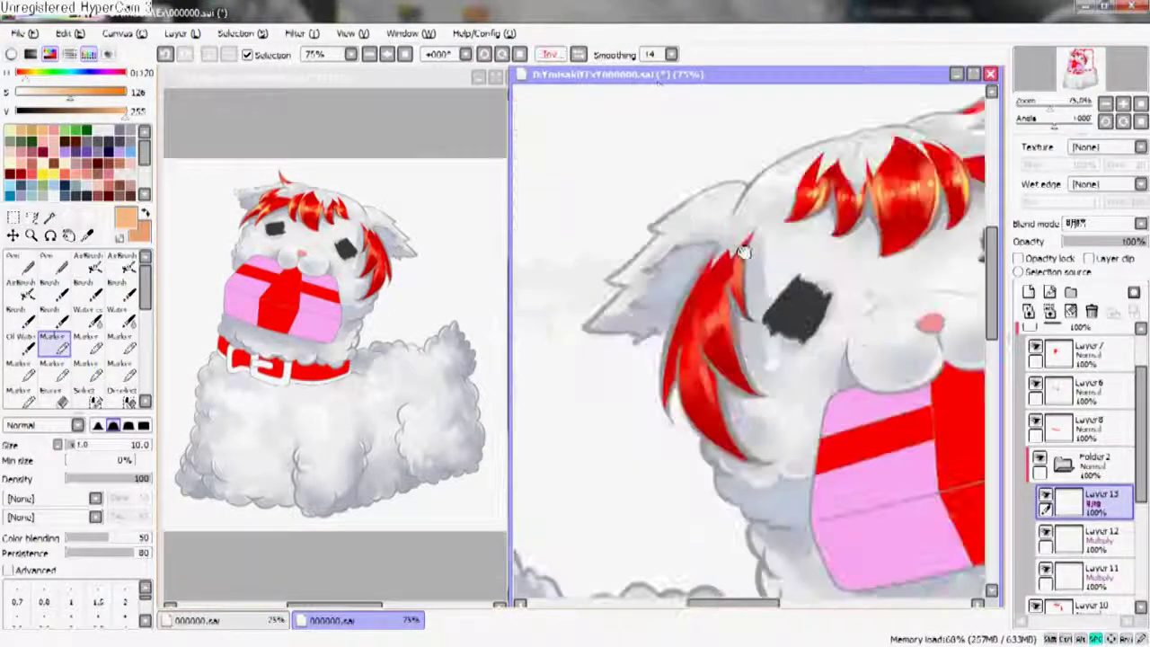
pyautogui.moveTo(537, 267); pyautogui.dragTo(672, 301)
pyautogui.moveTo(701, 246); pyautogui.dragTo(679, 310)
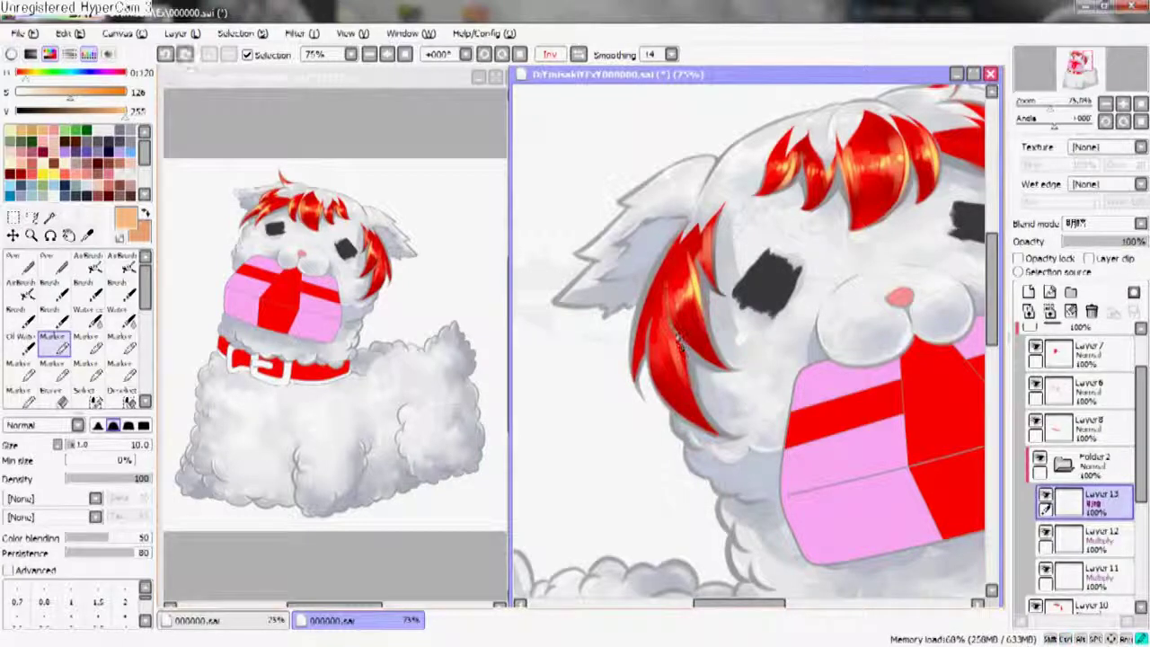
pyautogui.click(118, 315)
pyautogui.moveTo(822, 186); pyautogui.dragTo(682, 242)
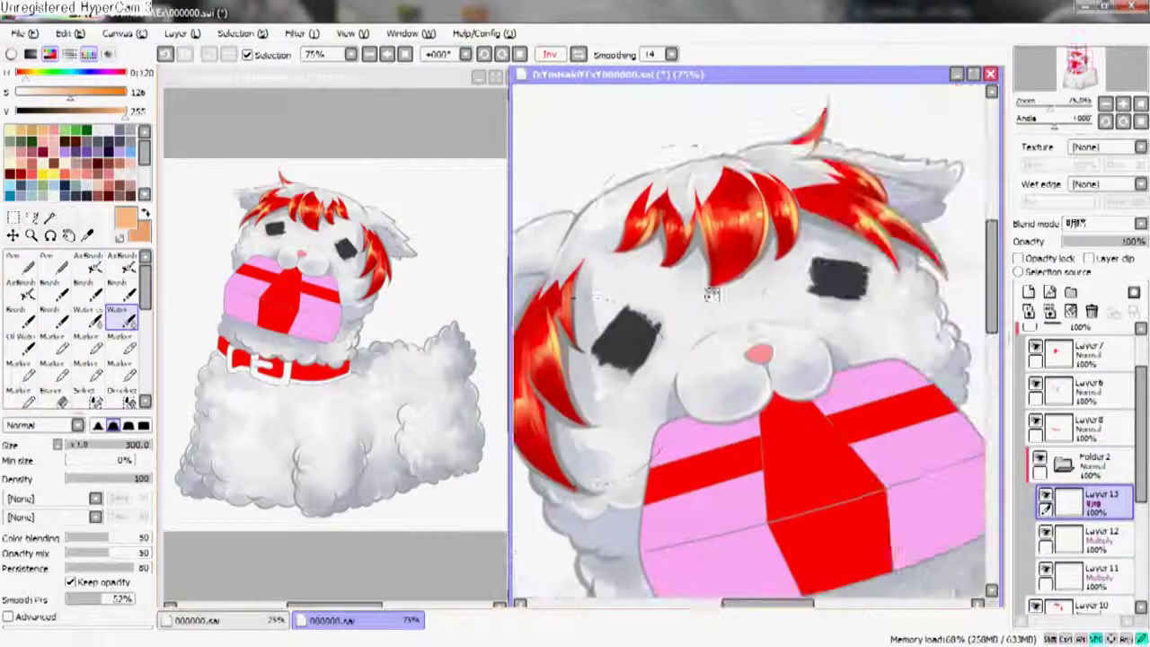
pyautogui.scroll(-2, 682, 242)
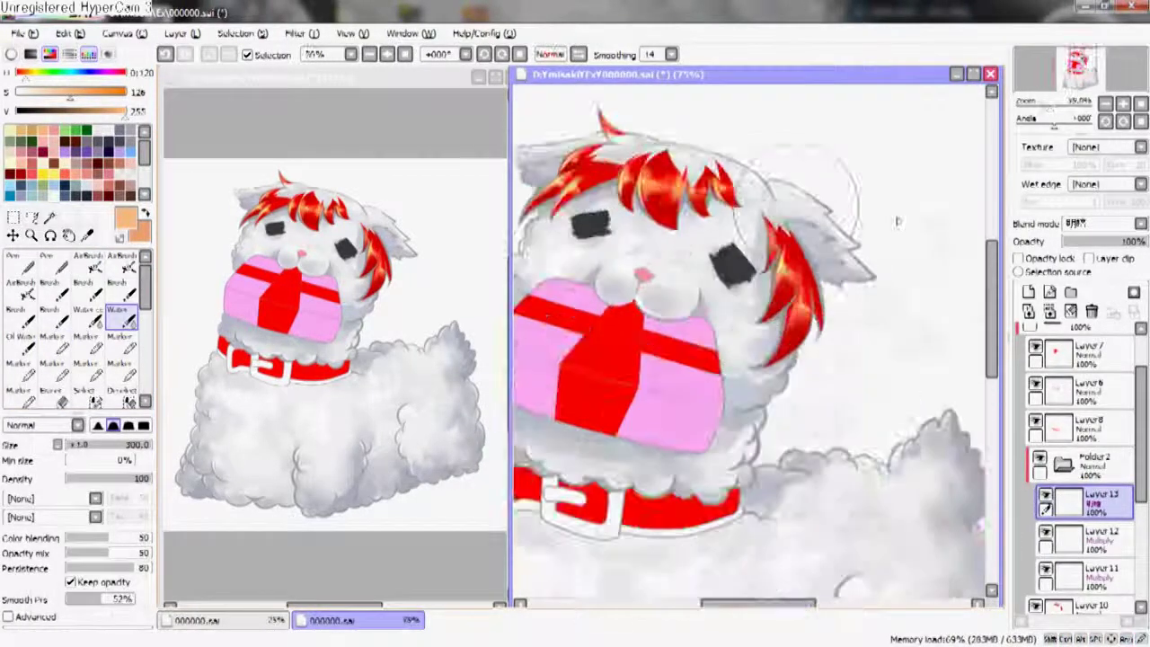
pyautogui.press('h')
# - Adjust Layer13's hue to -6 and saturation to +77 with the Hue/Saturation filter
pyautogui.click(295, 35)
pyautogui.click(337, 53)
pyautogui.moveTo(716, 375)
pyautogui.mouseDown()
pyautogui.moveTo(680, 374)
pyautogui.moveTo(709, 375)
pyautogui.mouseUp()
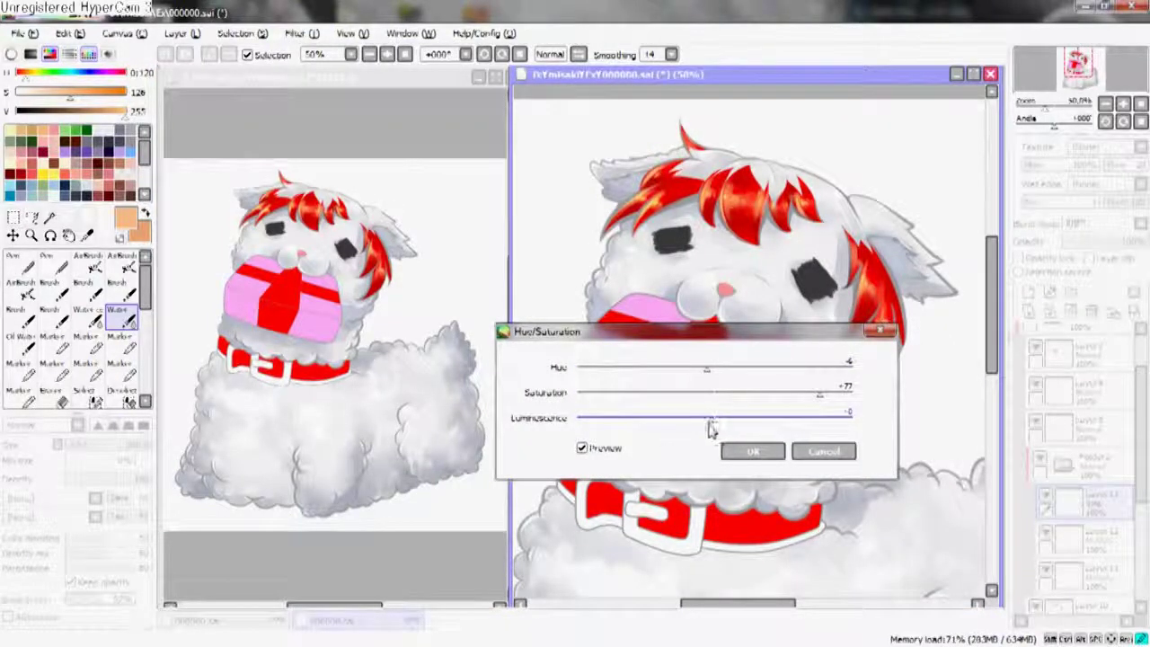
pyautogui.click(753, 451)
# - Change Layer13's blend mode to Addition and reduce its opacity to 56%
pyautogui.click(1105, 222)
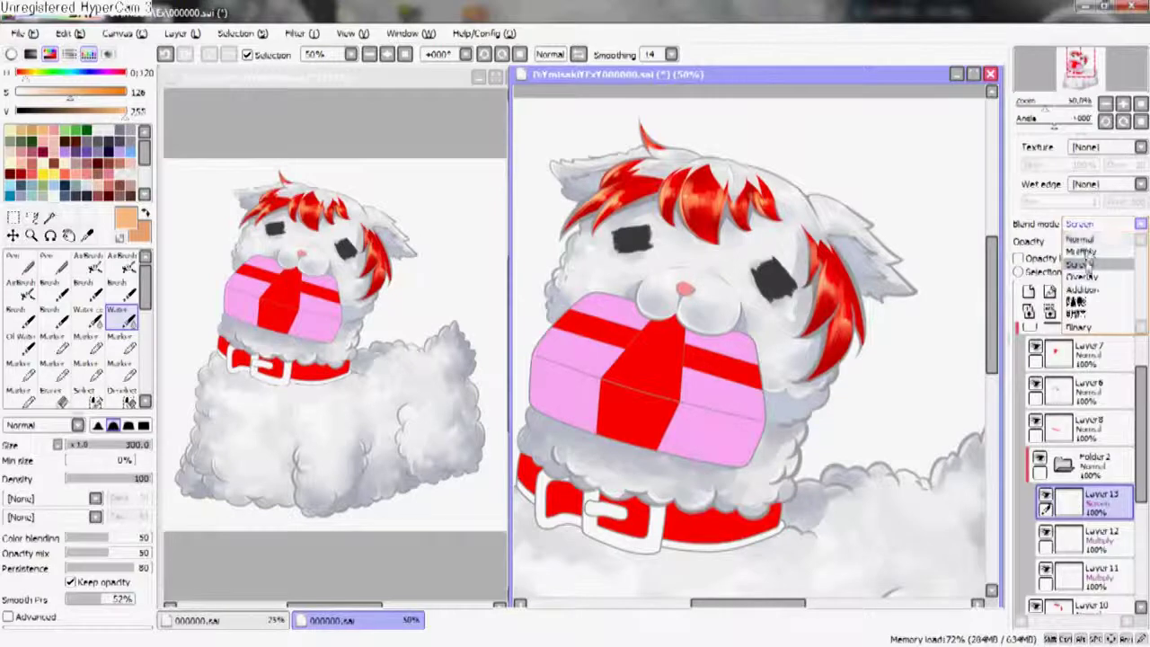
pyautogui.click(1094, 296)
pyautogui.moveTo(1141, 240); pyautogui.dragTo(1109, 241)
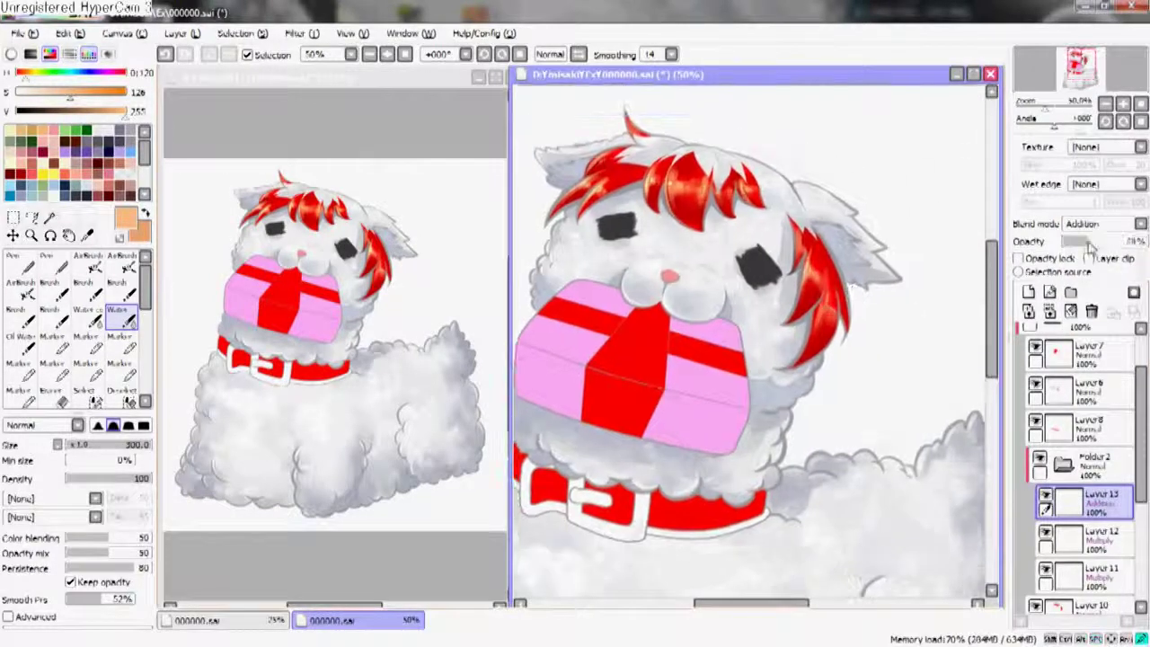
pyautogui.moveTo(884, 311)
pyautogui.mouseDown()
pyautogui.moveTo(902, 328)
pyautogui.moveTo(906, 309)
pyautogui.mouseUp()
# - Create a new layer beneath Layer11 in the folder with the Fringe wet edge effect, and select the Pen
pyautogui.click(1087, 567)
pyautogui.click(1028, 292)
pyautogui.click(27, 262)
pyautogui.click(1104, 183)
pyautogui.click(1105, 199)
# - Sample a dark red from the hair and draw fine strands along the fringe and side hair on Layer14
pyautogui.keyDown('alt'); pyautogui.click(762, 220); pyautogui.keyUp('alt')
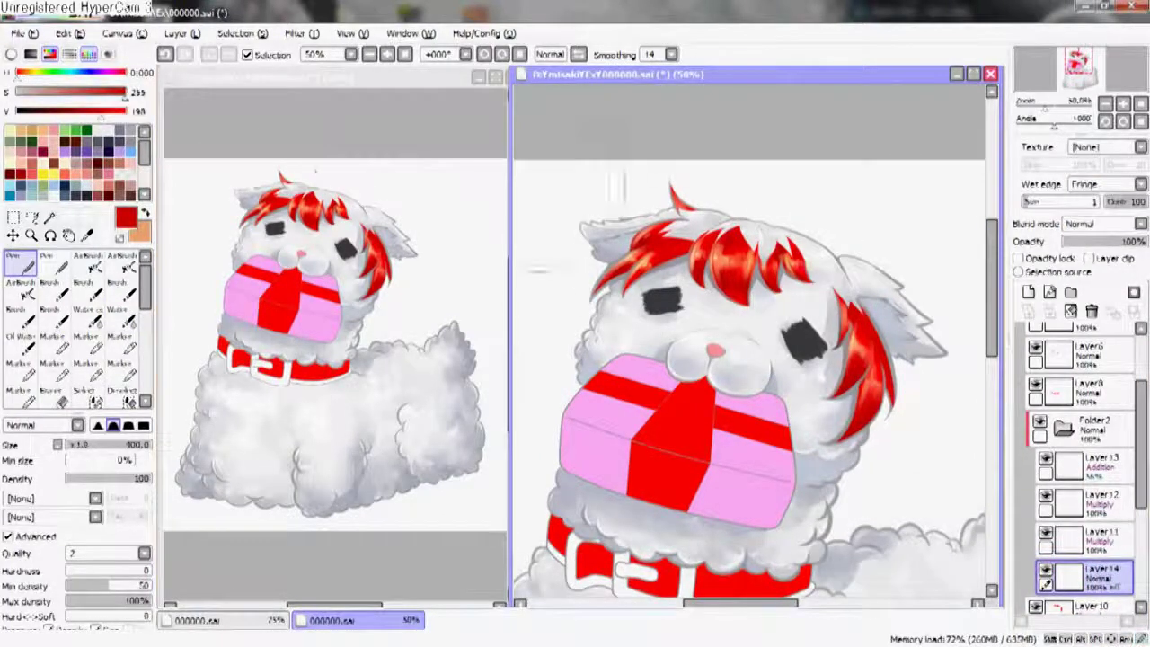
pyautogui.keyDown('alt'); pyautogui.click(624, 270); pyautogui.keyUp('alt')
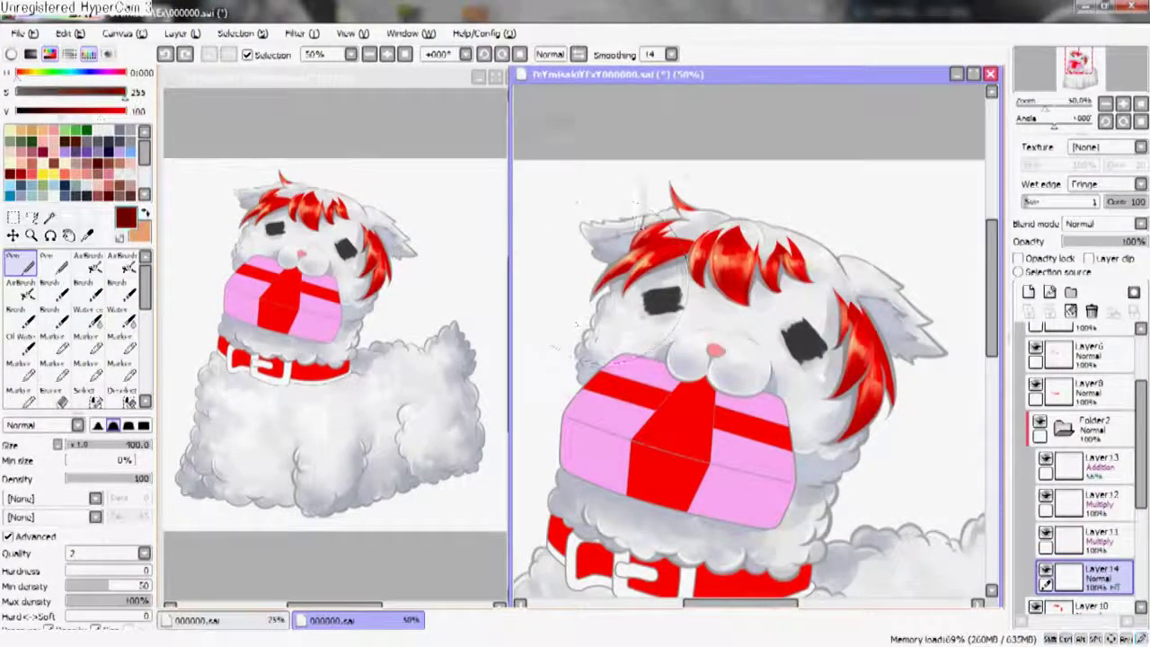
pyautogui.scroll(2, 628, 269)
pyautogui.scroll(3, 654, 449)
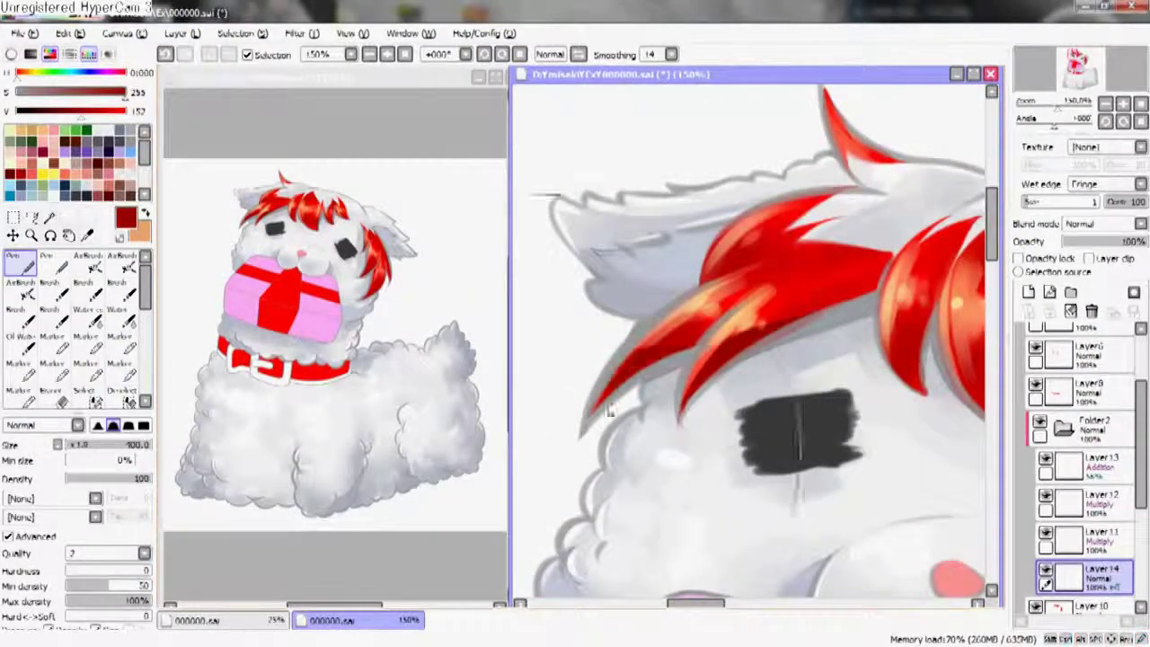
pyautogui.scroll(1, 661, 386)
pyautogui.moveTo(765, 261); pyautogui.dragTo(700, 287)
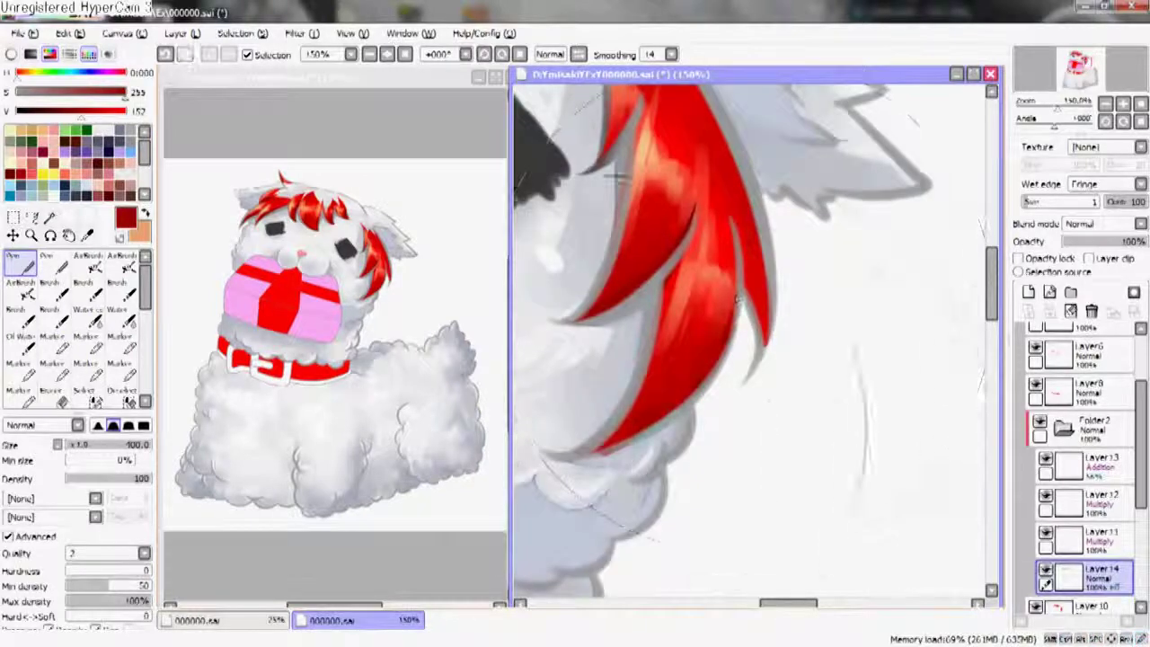
pyautogui.moveTo(753, 377); pyautogui.dragTo(694, 485)
pyautogui.scroll(-5, 694, 485)
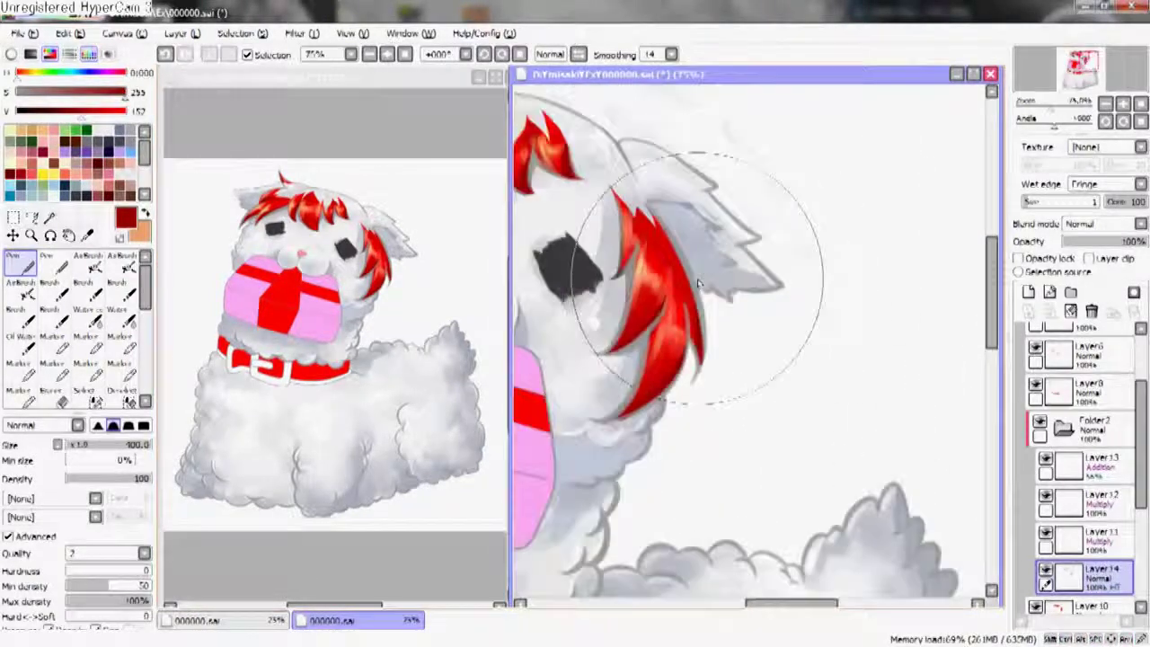
# - Add a new layer above Layer13 and draw light grey wool strands over the fringe and side hair roots
pyautogui.click(1028, 292)
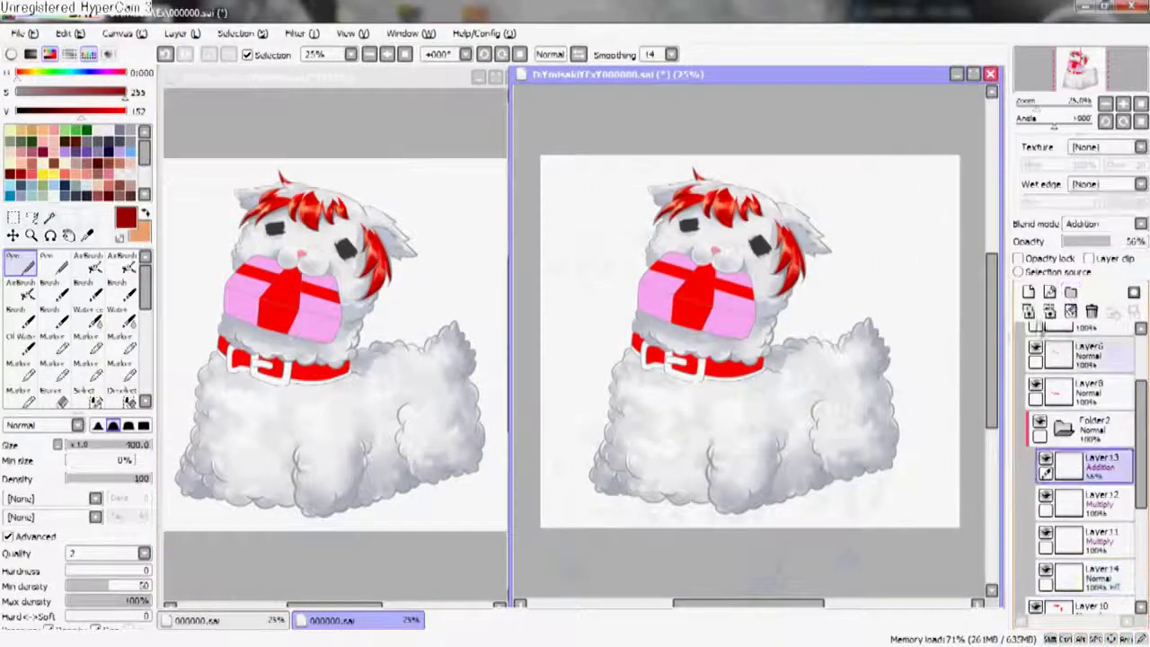
pyautogui.scroll(5, 742, 226)
pyautogui.keyDown('alt'); pyautogui.click(742, 227); pyautogui.keyUp('alt')
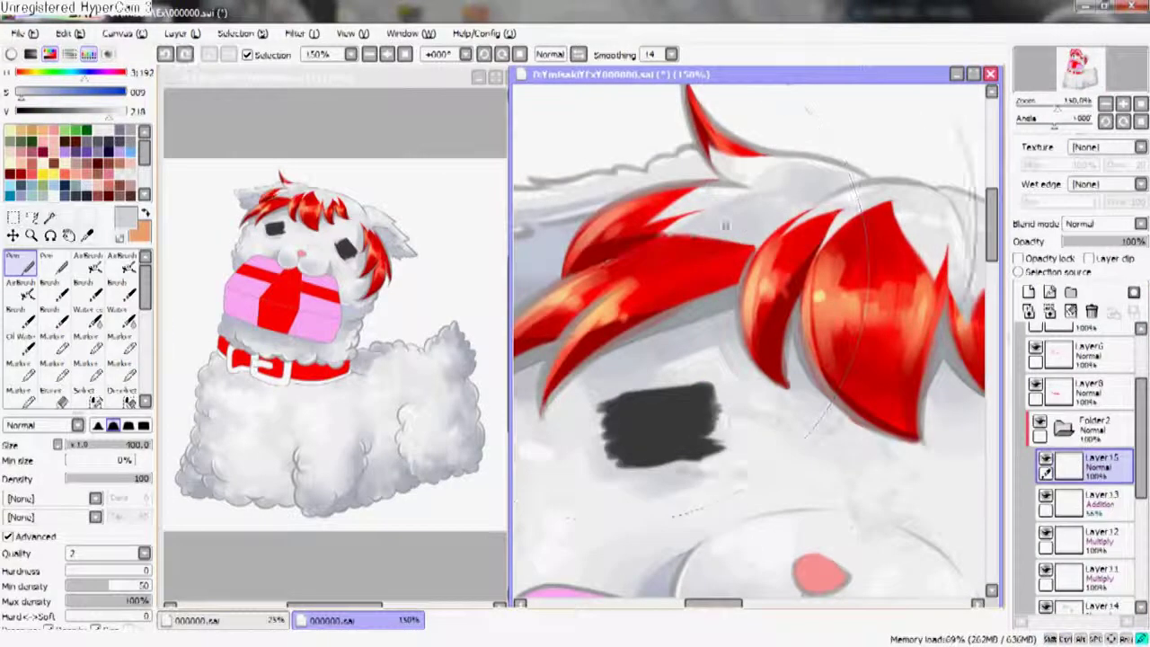
pyautogui.moveTo(746, 289); pyautogui.dragTo(682, 332)
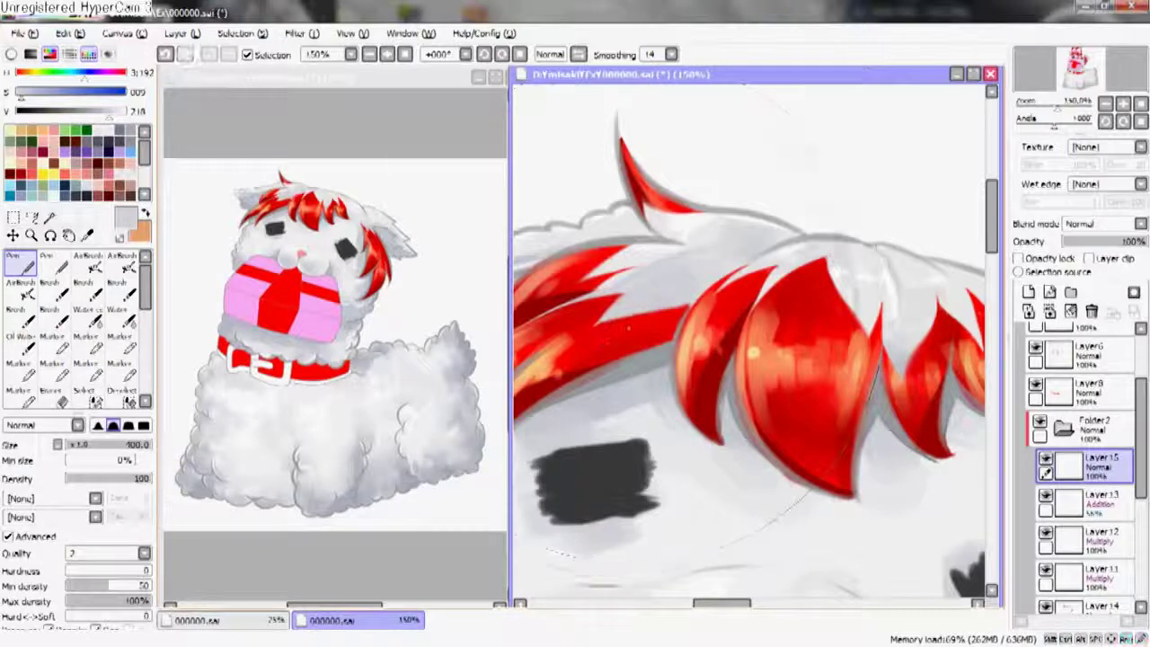
pyautogui.moveTo(655, 310); pyautogui.dragTo(728, 359)
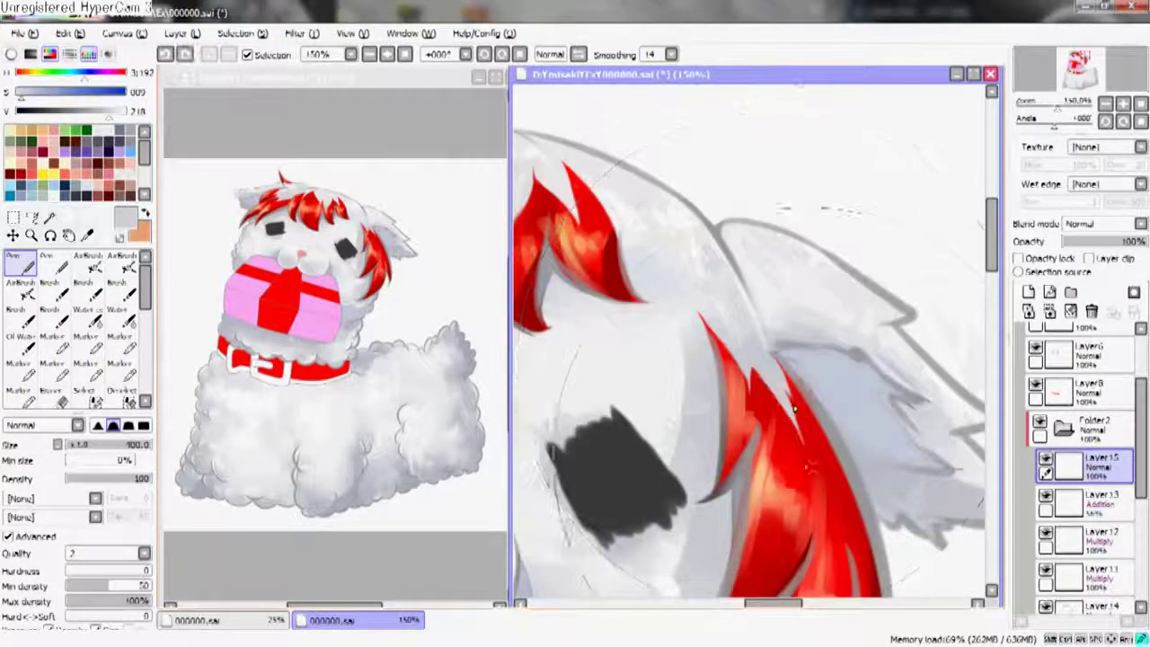
pyautogui.moveTo(808, 310); pyautogui.dragTo(889, 292)
pyautogui.hotkey('ctrl', '0')
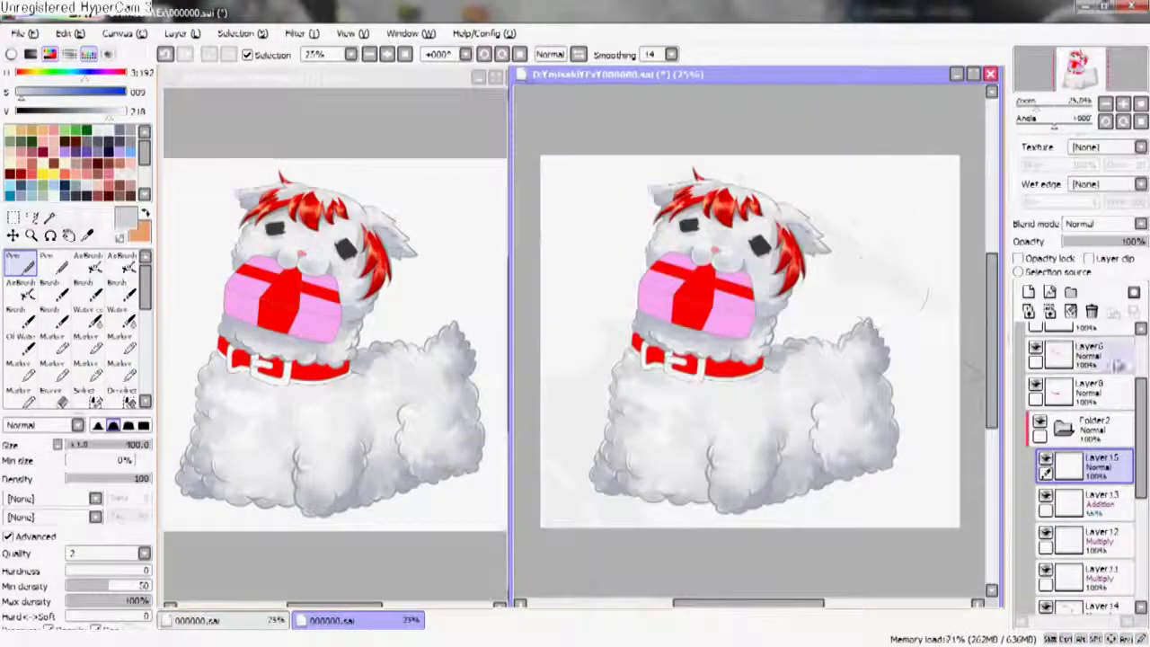
# - Merge the hair highlight folder and its layers down into Layer10
pyautogui.moveTo(1082, 462); pyautogui.dragTo(1093, 435)
pyautogui.click(1094, 436)
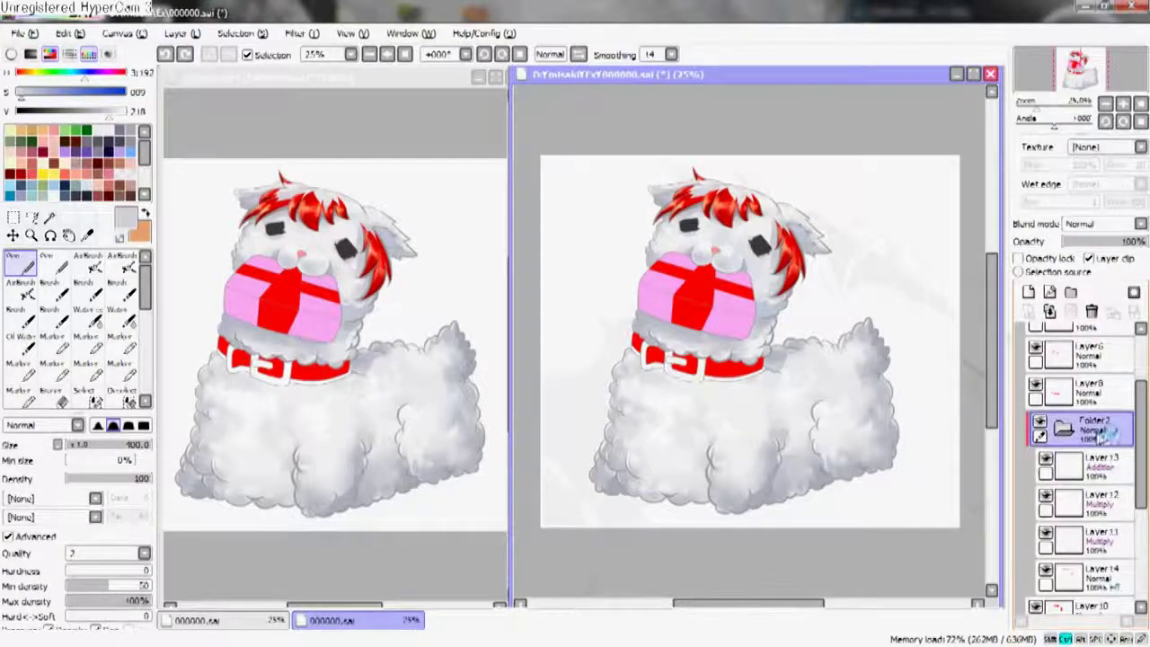
pyautogui.press('Delete')
# - Select Layer6 with its opacity locked, sample the gift box's pink, and set the AirBrush to a darker pink with saturation 140
pyautogui.scroll(2, 1078, 413)
pyautogui.click(1077, 417)
pyautogui.scroll(1, 978, 316)
pyautogui.scroll(4, 977, 316)
pyautogui.scroll(-1, 854, 342)
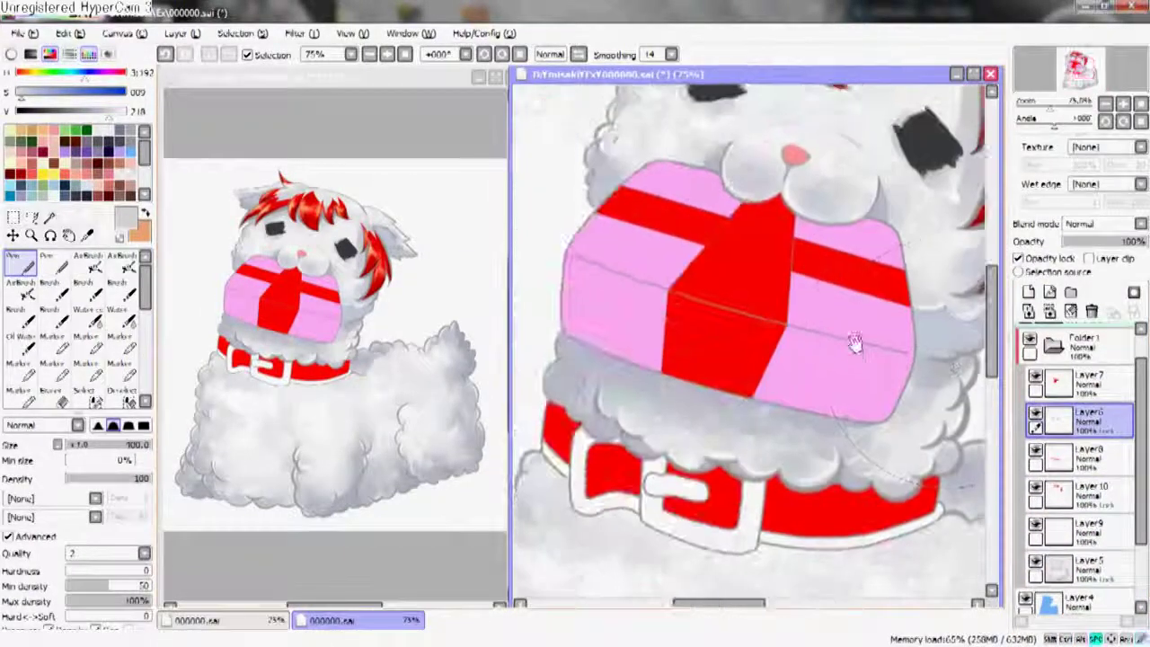
pyautogui.keyDown('alt'); pyautogui.click(757, 367); pyautogui.keyUp('alt')
pyautogui.scroll(-1, 757, 367)
pyautogui.click(88, 261)
pyautogui.moveTo(54, 91); pyautogui.dragTo(107, 110)
# - Airbrush darker pink shading along the gift box's outer corners and lower edges at size 120
pyautogui.moveTo(575, 341); pyautogui.dragTo(665, 260)
pyautogui.moveTo(647, 220); pyautogui.dragTo(732, 242)
pyautogui.moveTo(795, 360); pyautogui.dragTo(907, 440)
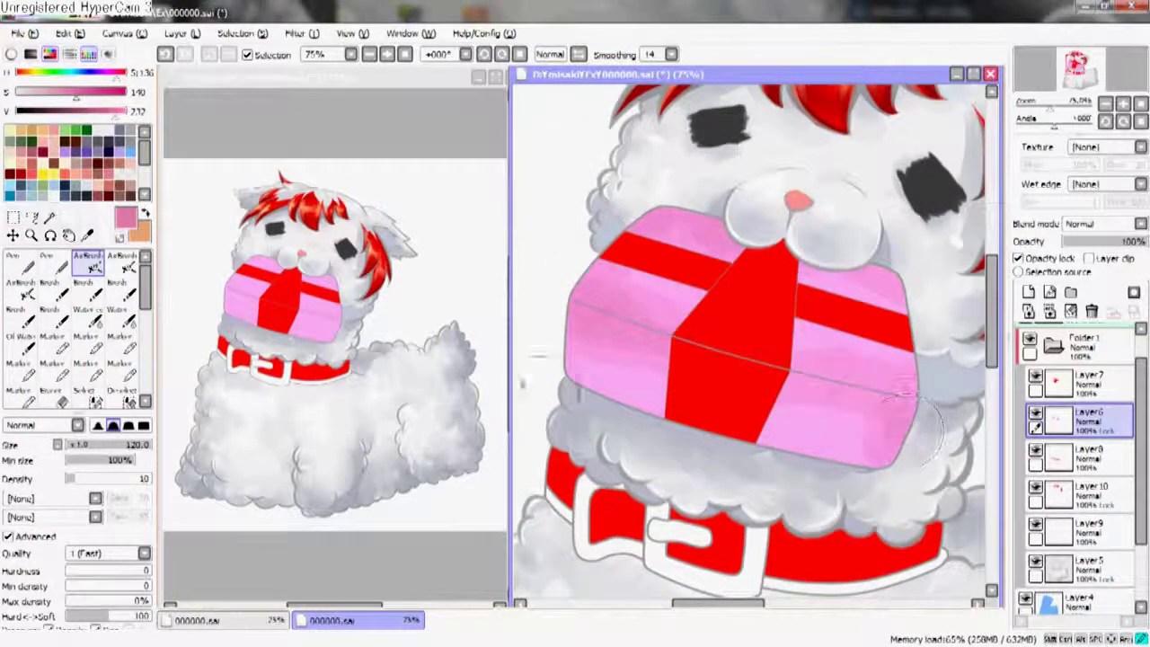
pyautogui.moveTo(574, 386); pyautogui.dragTo(664, 408)
pyautogui.moveTo(763, 485); pyautogui.dragTo(885, 450)
# - Lower the pink's value to 204 and airbrush size 30 shading beside the ribbon and along the box's fold
pyautogui.moveTo(116, 111); pyautogui.dragTo(104, 110)
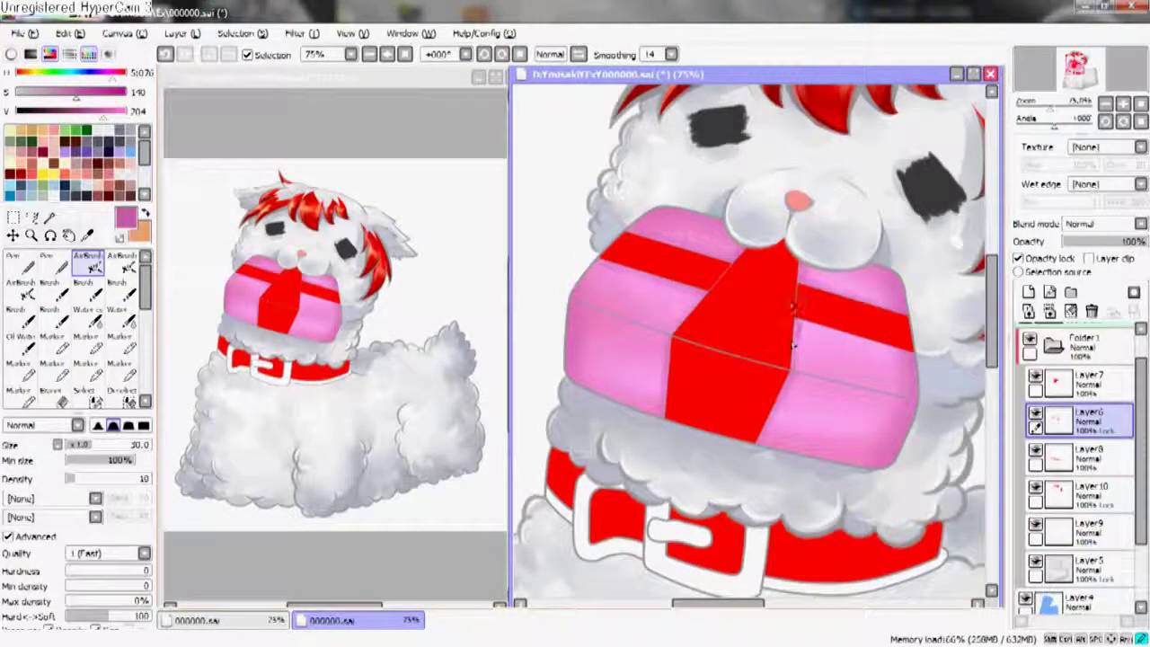
pyautogui.moveTo(792, 345); pyautogui.dragTo(835, 339)
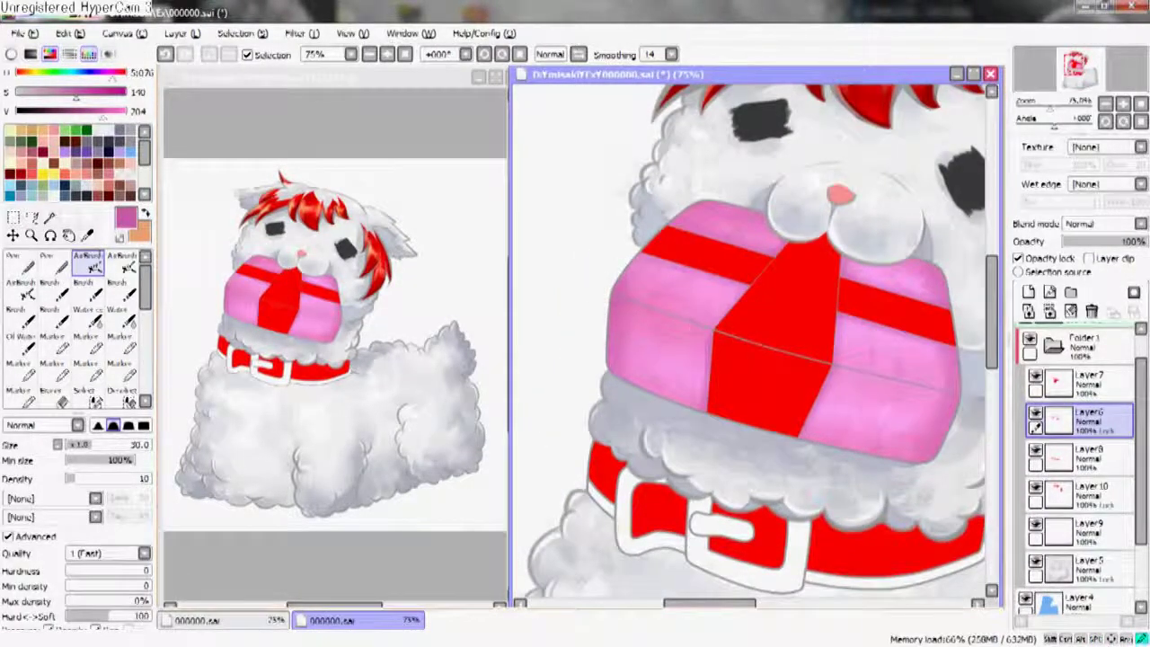
pyautogui.moveTo(694, 326); pyautogui.dragTo(568, 297)
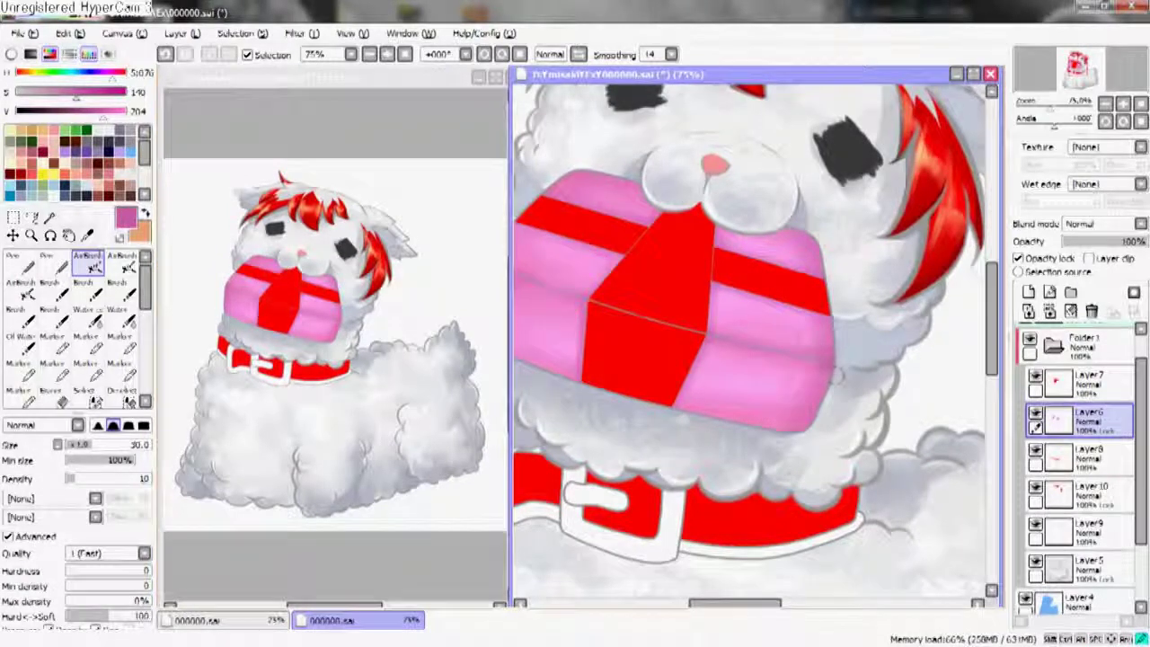
pyautogui.moveTo(753, 305); pyautogui.dragTo(816, 314)
# - Sample the box's pink, lighten it to saturation 80 and value 255, and enlarge the AirBrush to size 80
pyautogui.keyDown('alt'); pyautogui.click(715, 301); pyautogui.keyUp('alt')
pyautogui.click(71, 92)
pyautogui.press(']')
pyautogui.press(']')
pyautogui.press(']')
pyautogui.press(']')
pyautogui.press(']')
pyautogui.press(']')
pyautogui.press(']')
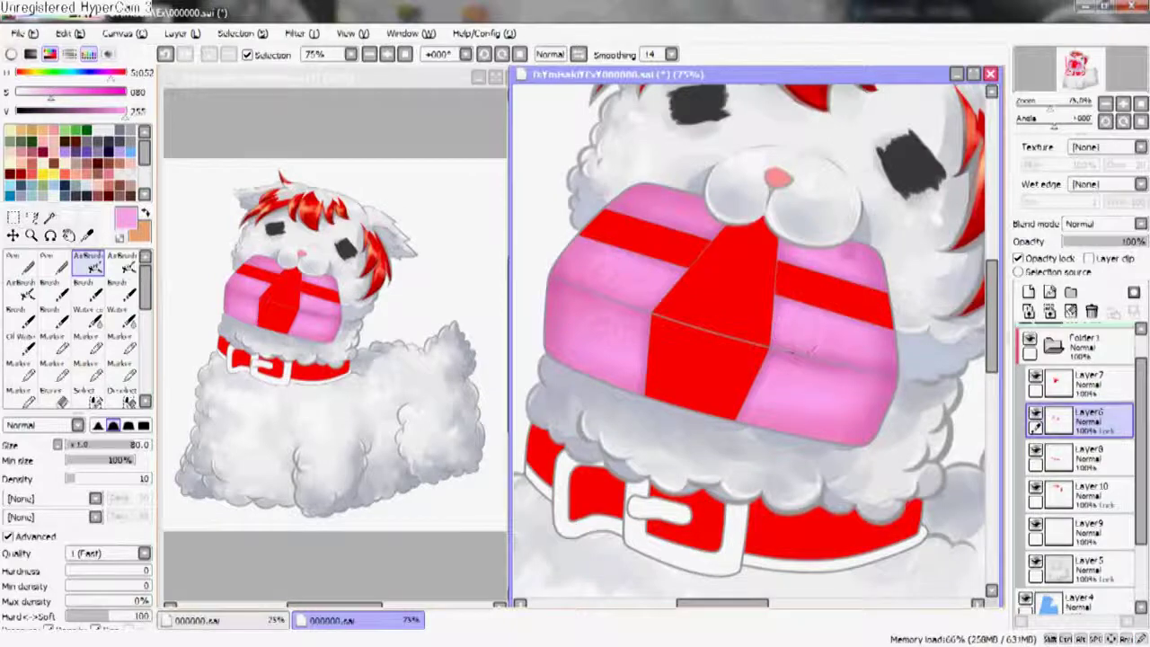
# - Raise the pink's saturation, then add a folder with a new layer above the gift box layer and apply the Fringe wet edge
pyautogui.click(70, 92)
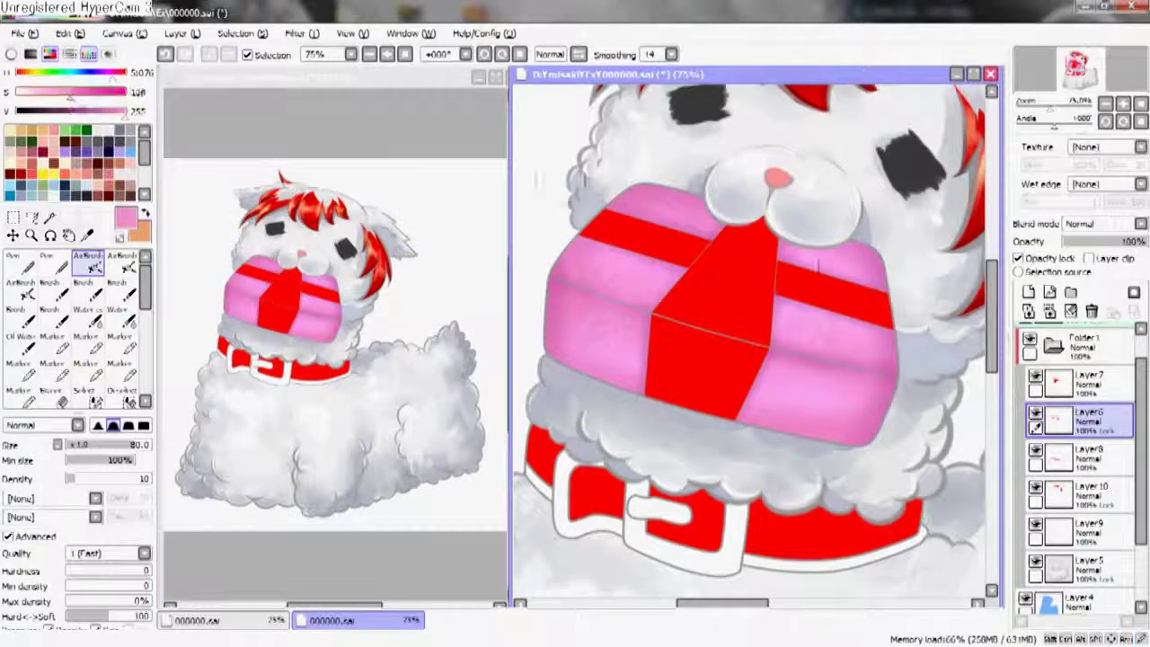
pyautogui.press('n')
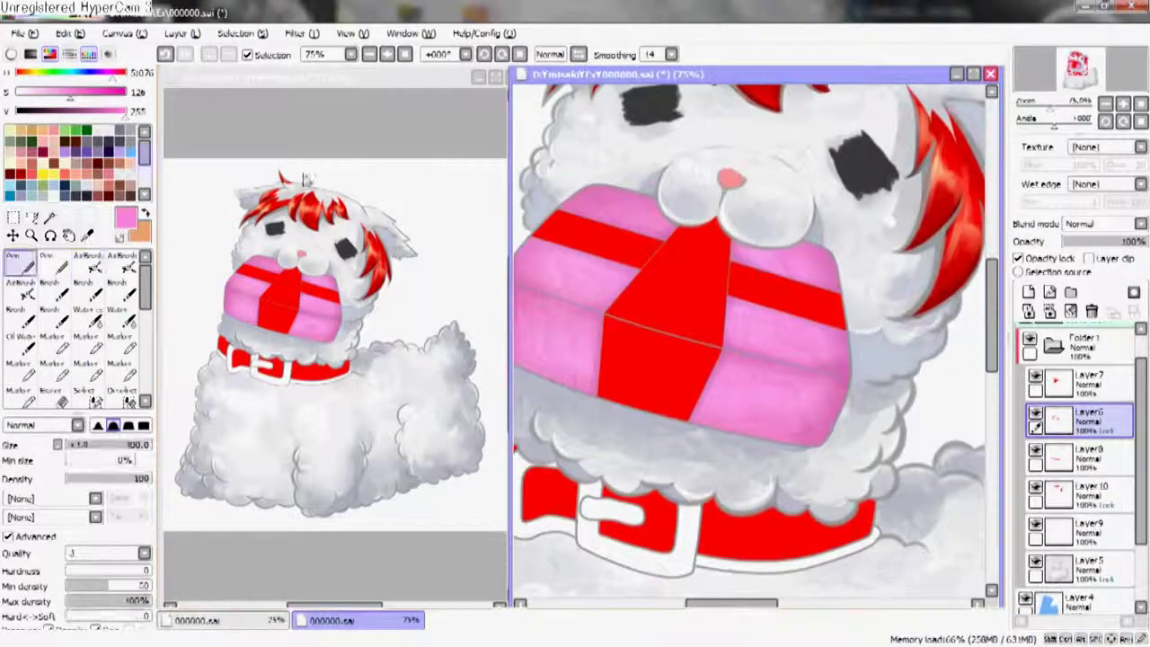
pyautogui.click(1071, 292)
pyautogui.click(1028, 292)
pyautogui.click(1105, 183)
pyautogui.click(1100, 201)
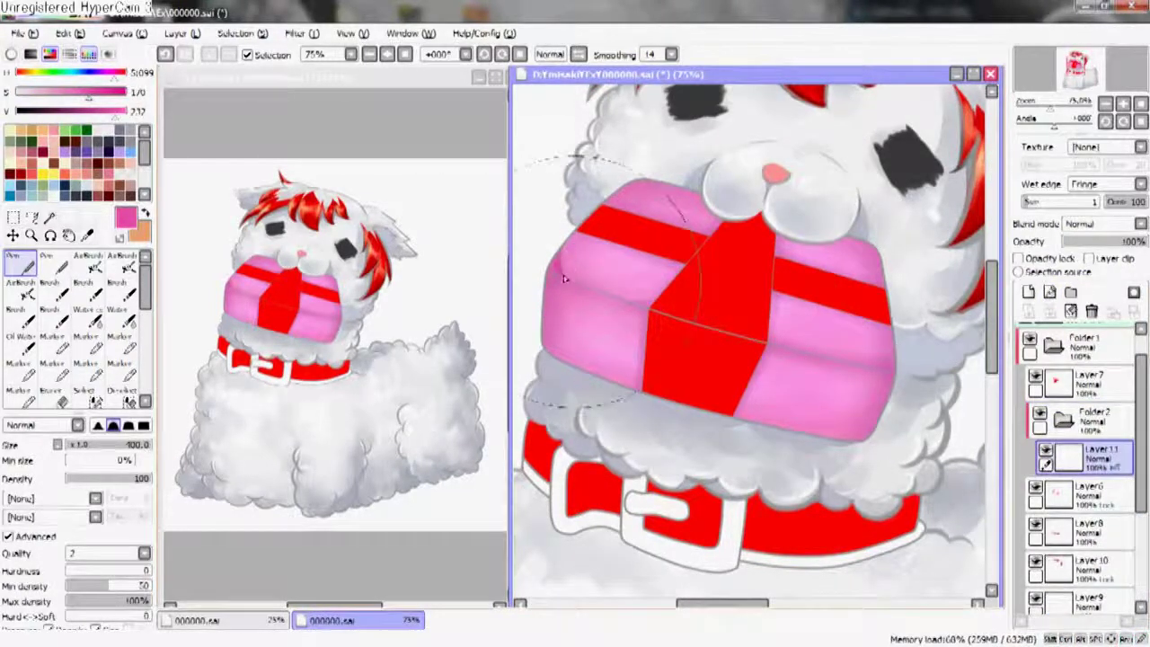
# - Darken the pink to value 180 and paint dark lines along the box's lid edge and Marker shadows beneath the muzzle
pyautogui.moveTo(96, 109); pyautogui.dragTo(91, 109)
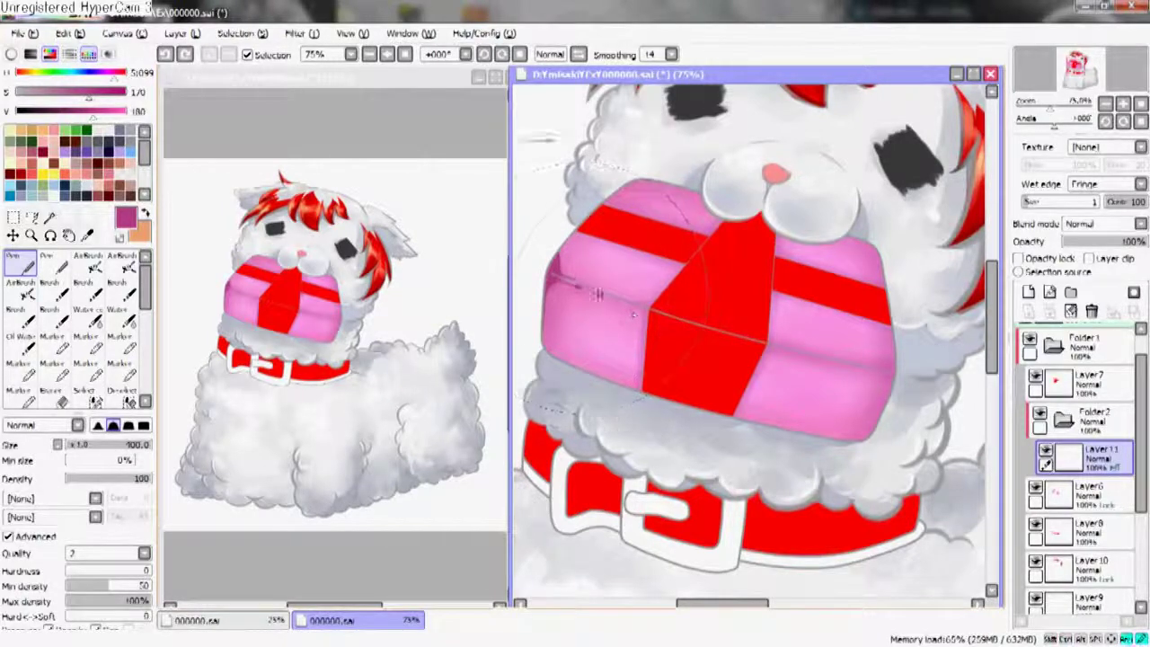
pyautogui.moveTo(596, 293); pyautogui.dragTo(532, 279)
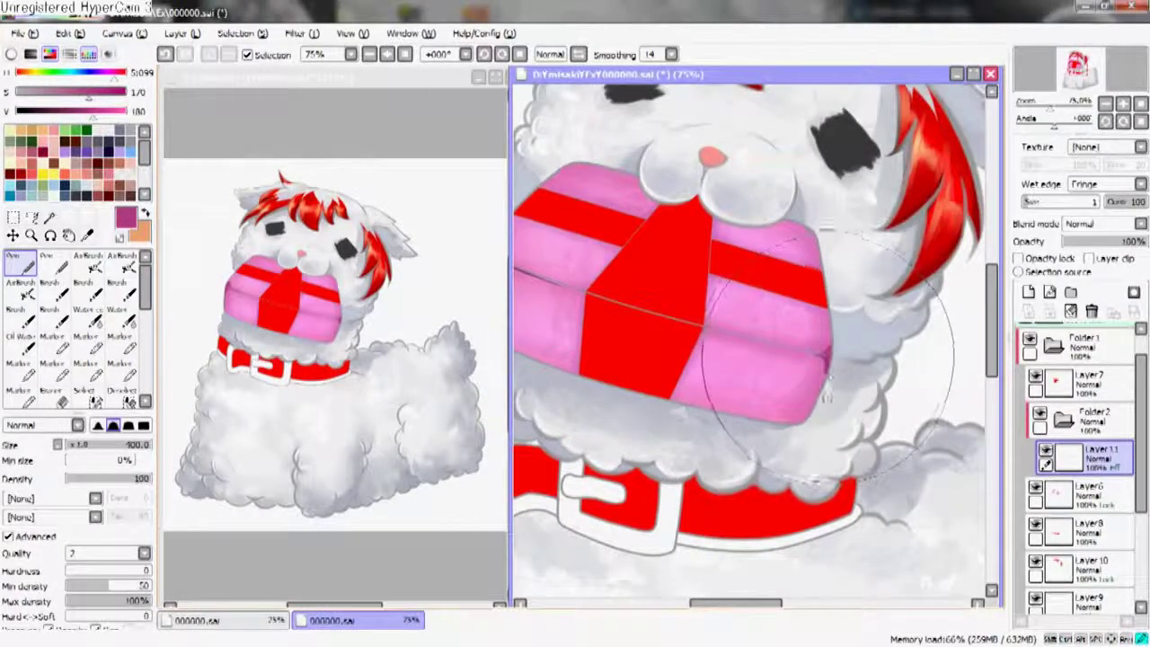
pyautogui.moveTo(508, 220); pyautogui.dragTo(634, 271)
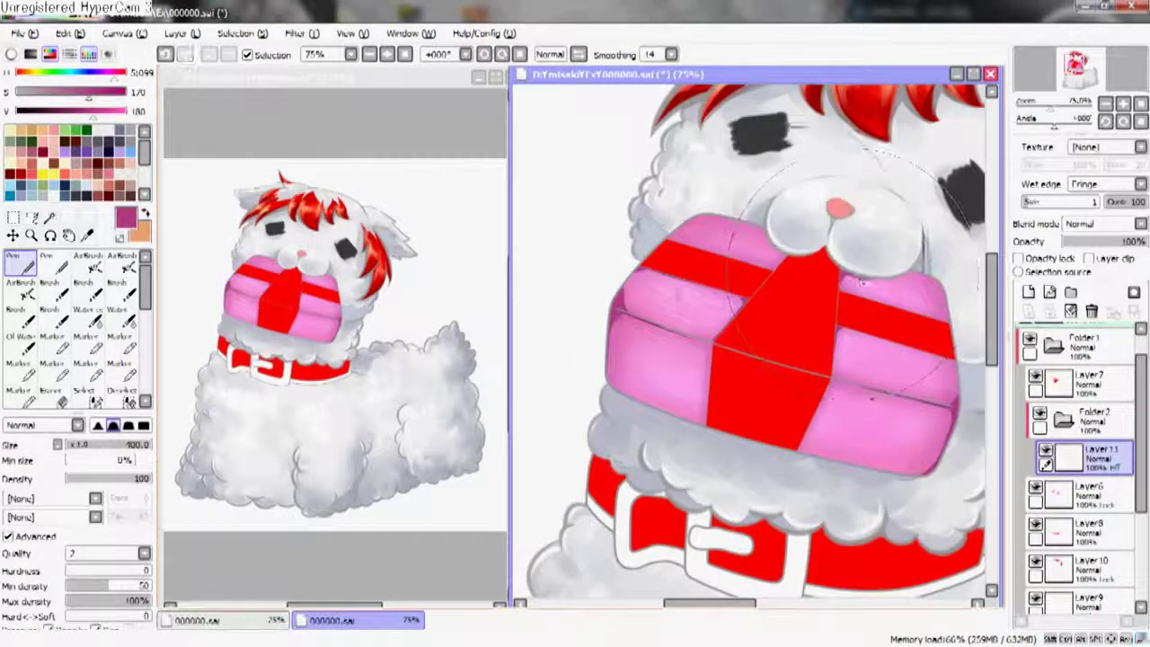
pyautogui.press('m')
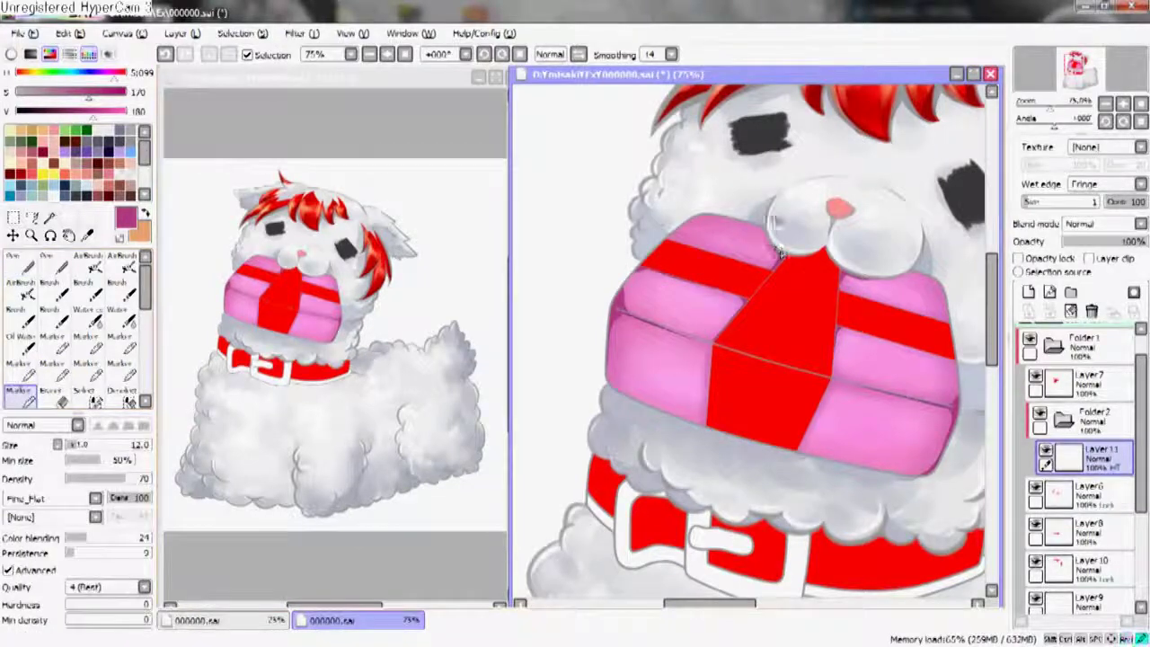
pyautogui.moveTo(921, 281); pyautogui.dragTo(826, 240)
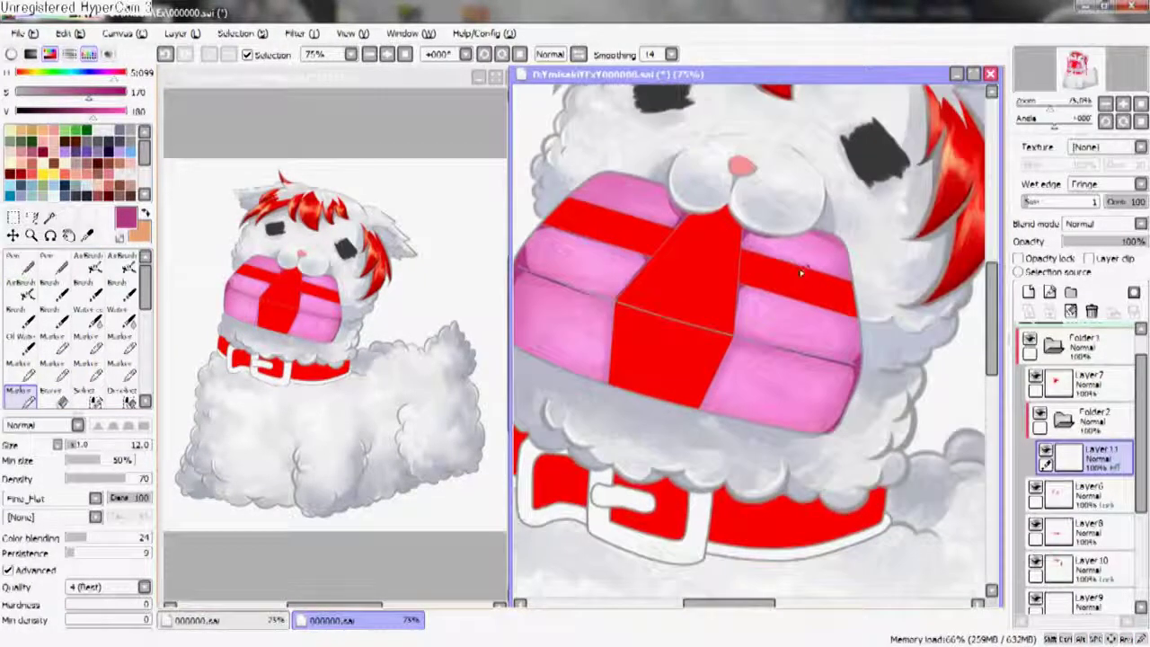
# - Add another layer, paint white Marker highlights along the box's edges, and soften them with the Water brush
pyautogui.click(1027, 293)
pyautogui.moveTo(747, 352)
pyautogui.mouseDown()
pyautogui.moveTo(831, 380)
pyautogui.moveTo(736, 350)
pyautogui.moveTo(737, 339)
pyautogui.mouseUp()
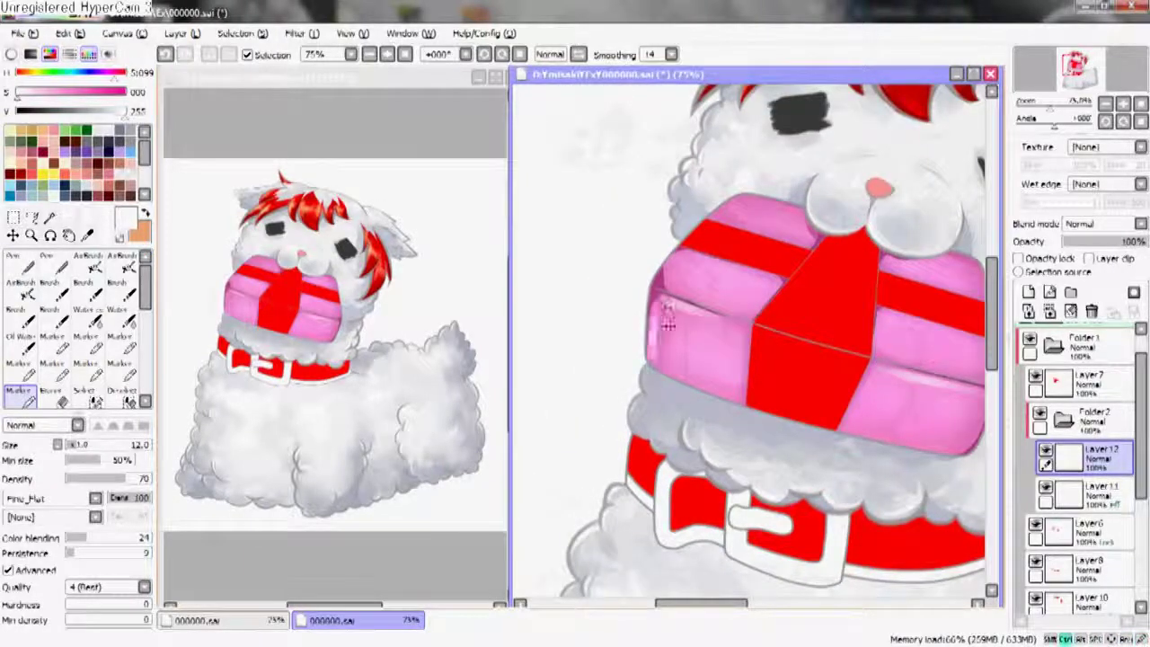
pyautogui.click(119, 314)
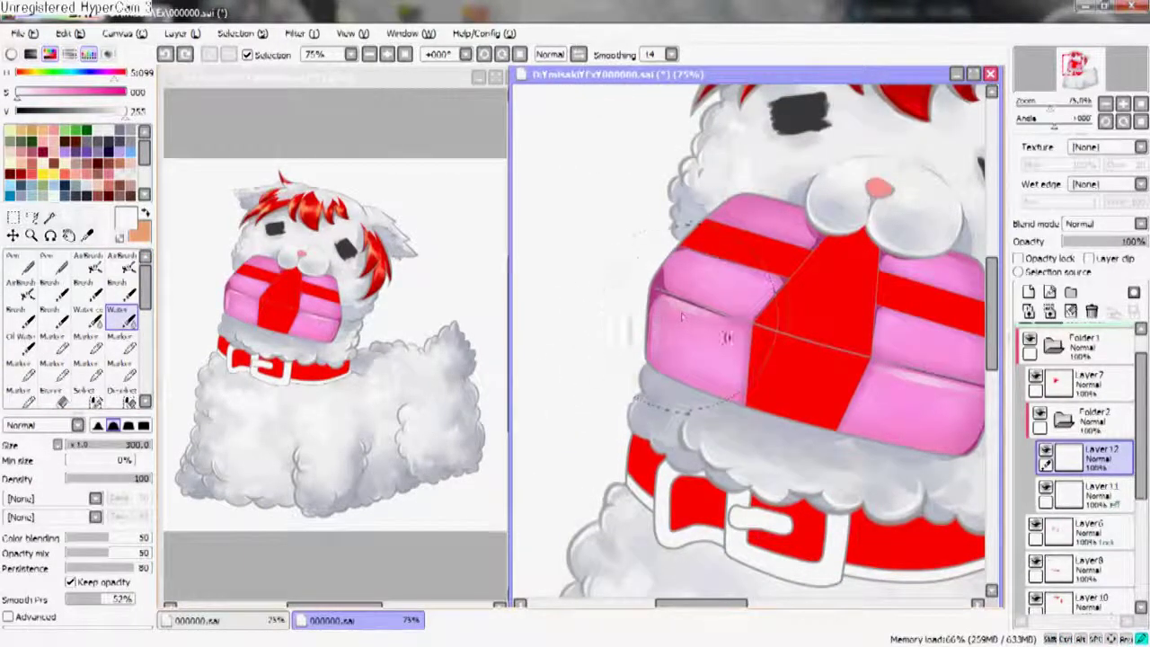
pyautogui.moveTo(664, 371); pyautogui.dragTo(539, 359)
pyautogui.moveTo(763, 359); pyautogui.dragTo(835, 344)
# - Draw thin pale pink Pen highlights of saturation 38 and value 255 along the box's lid and ribbon edges
pyautogui.press('n')
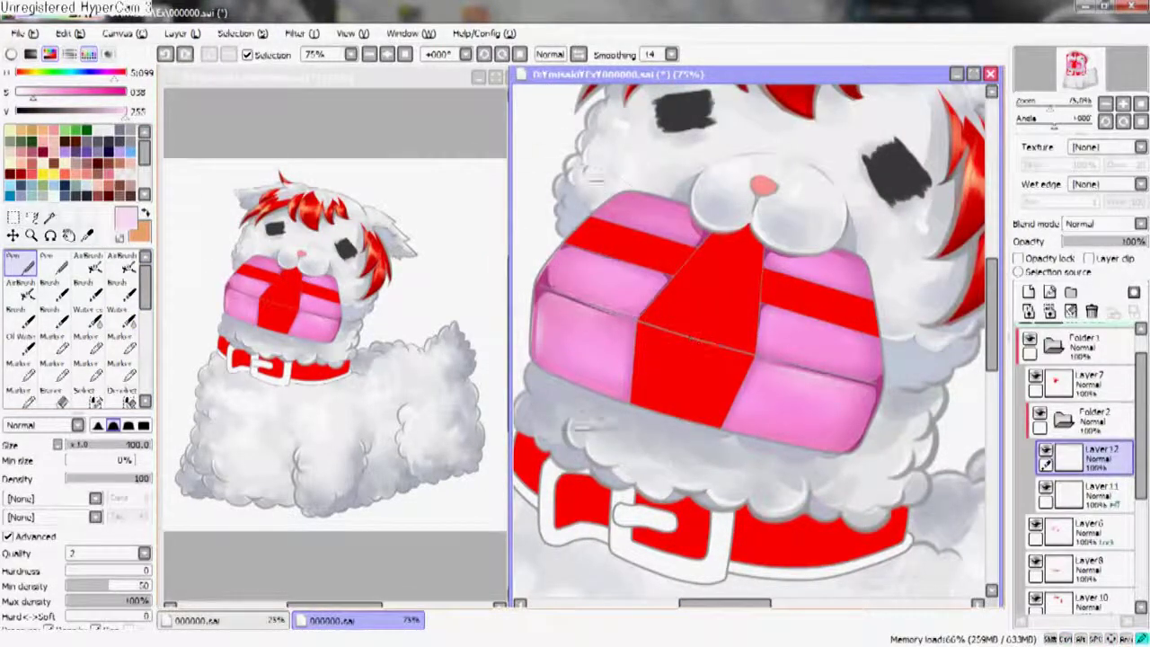
pyautogui.press('[')
pyautogui.press('[')
pyautogui.press('[')
pyautogui.press('[')
pyautogui.press('[')
pyautogui.press('[')
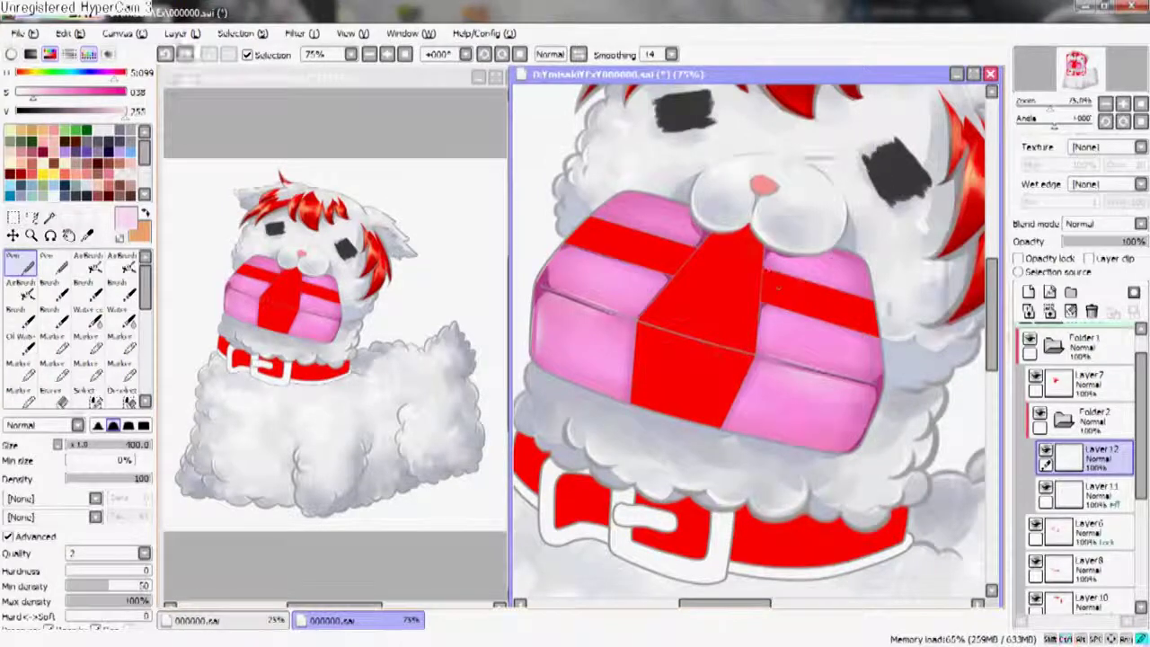
pyautogui.moveTo(862, 301); pyautogui.dragTo(880, 274)
# - Add a layer, paint pale pink dots and hearts on the box, and set the layer's blend mode to Multiply
pyautogui.click(1029, 292)
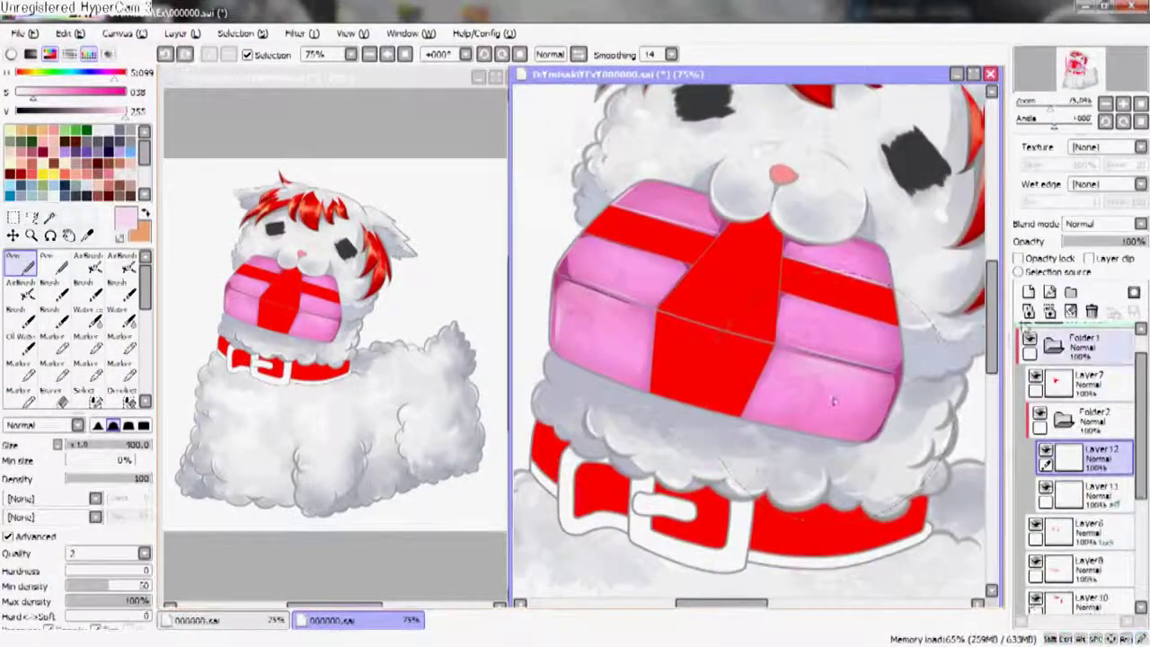
pyautogui.click(849, 400)
pyautogui.click(782, 398)
pyautogui.click(835, 332)
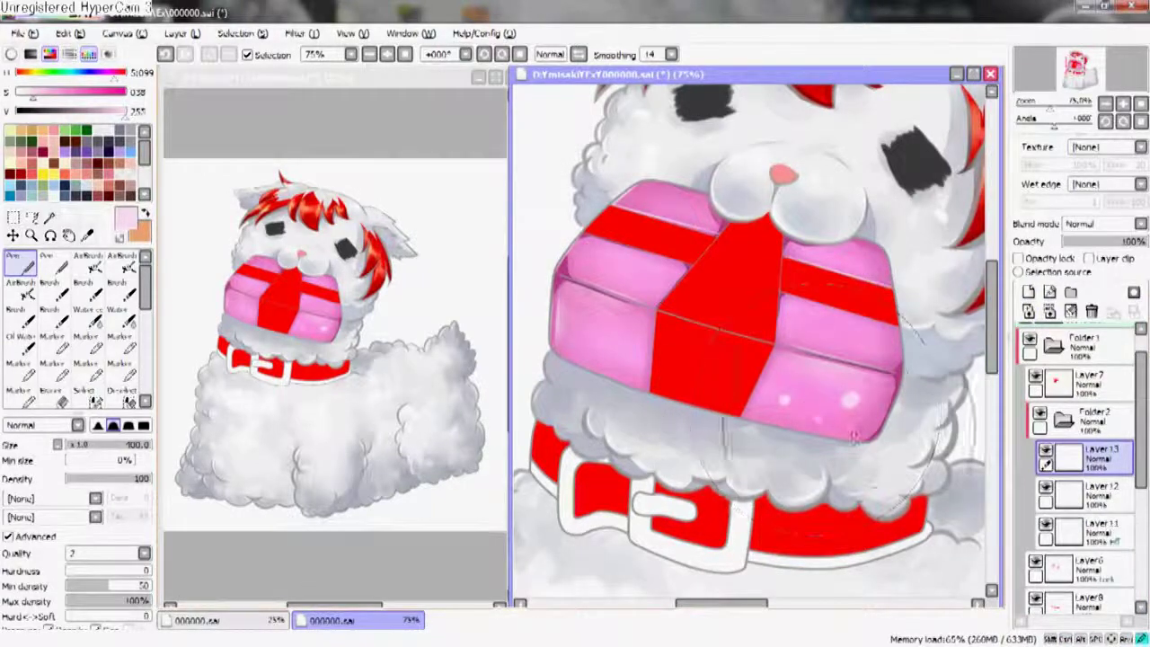
pyautogui.click(1120, 224)
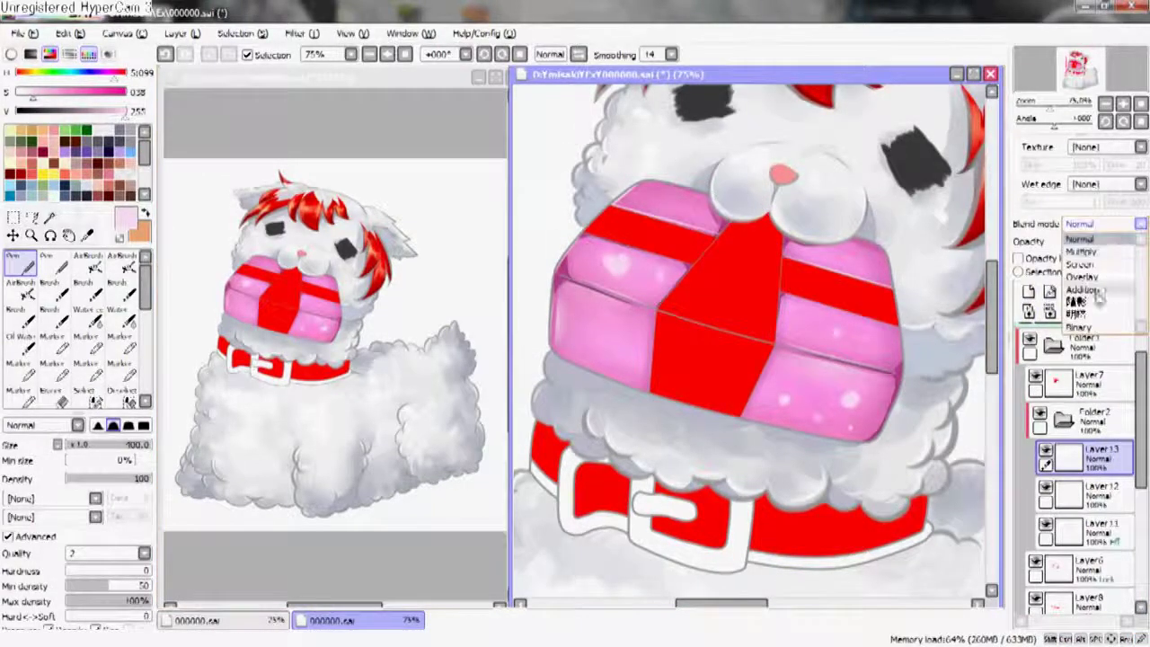
pyautogui.click(1120, 230)
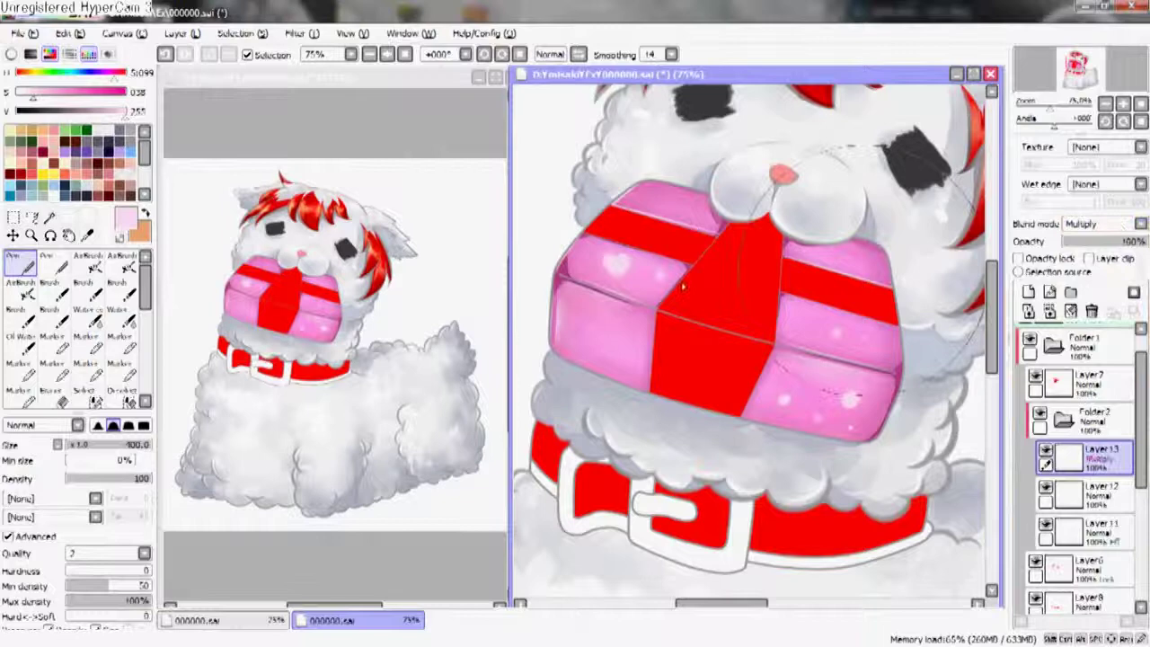
# - Set the color's saturation to 0 and paint more white hearts and dots across the box's top and sides
pyautogui.click(18, 91)
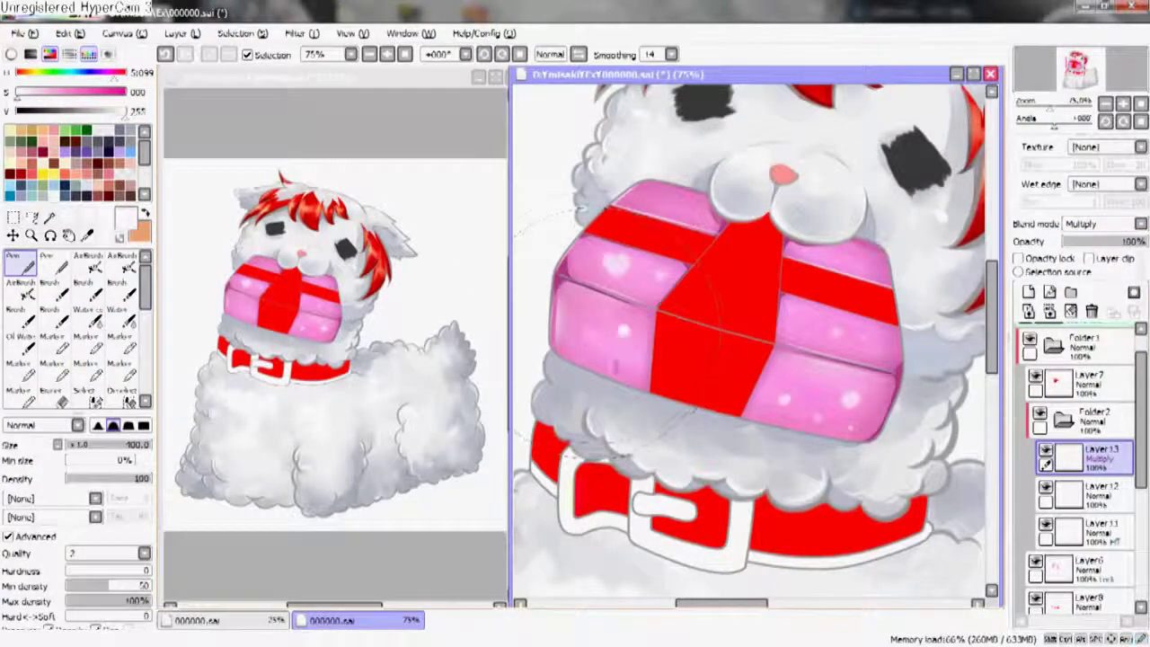
pyautogui.moveTo(611, 259); pyautogui.dragTo(620, 271)
pyautogui.moveTo(844, 254); pyautogui.dragTo(854, 266)
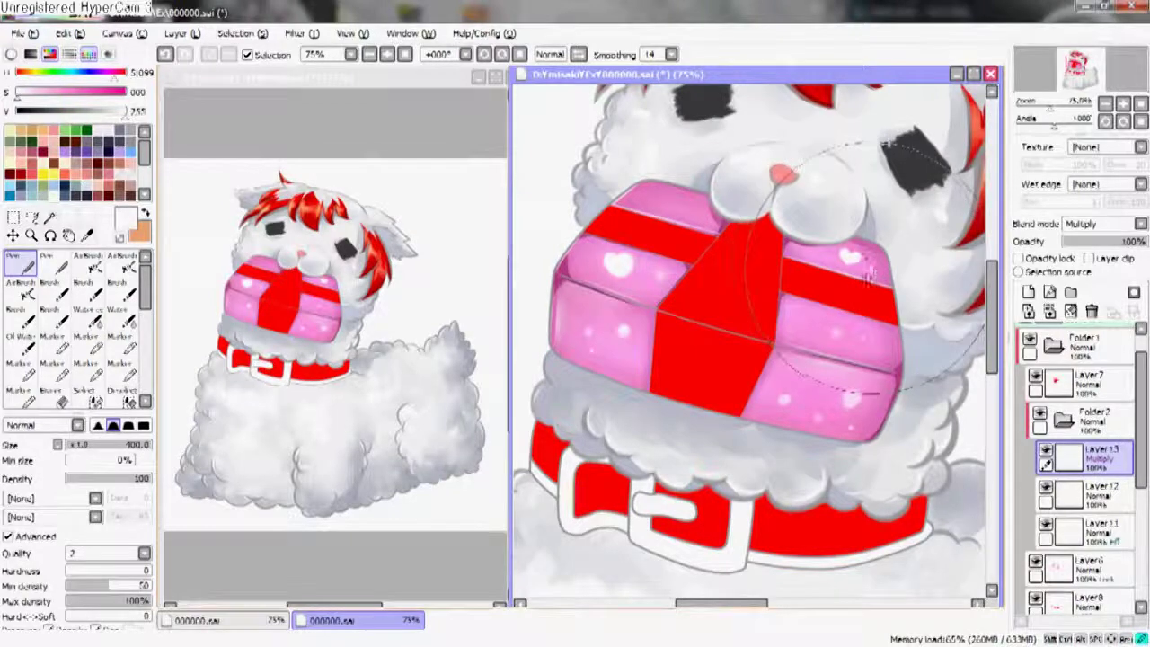
pyautogui.click(658, 193)
pyautogui.moveTo(835, 345)
pyautogui.mouseDown()
pyautogui.moveTo(880, 302)
pyautogui.moveTo(826, 352)
pyautogui.mouseUp()
# - Collapse Folder2, add a new folder above Layer7, and lock the opacity of Layer7
pyautogui.click(1062, 419)
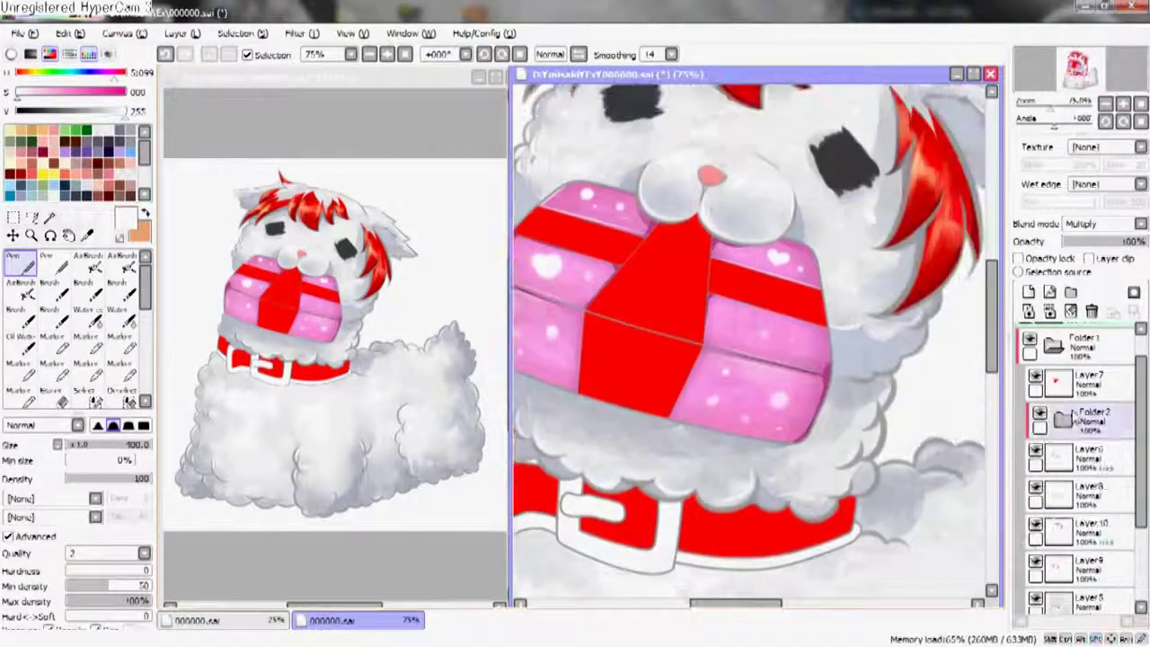
pyautogui.click(1087, 382)
pyautogui.click(1071, 292)
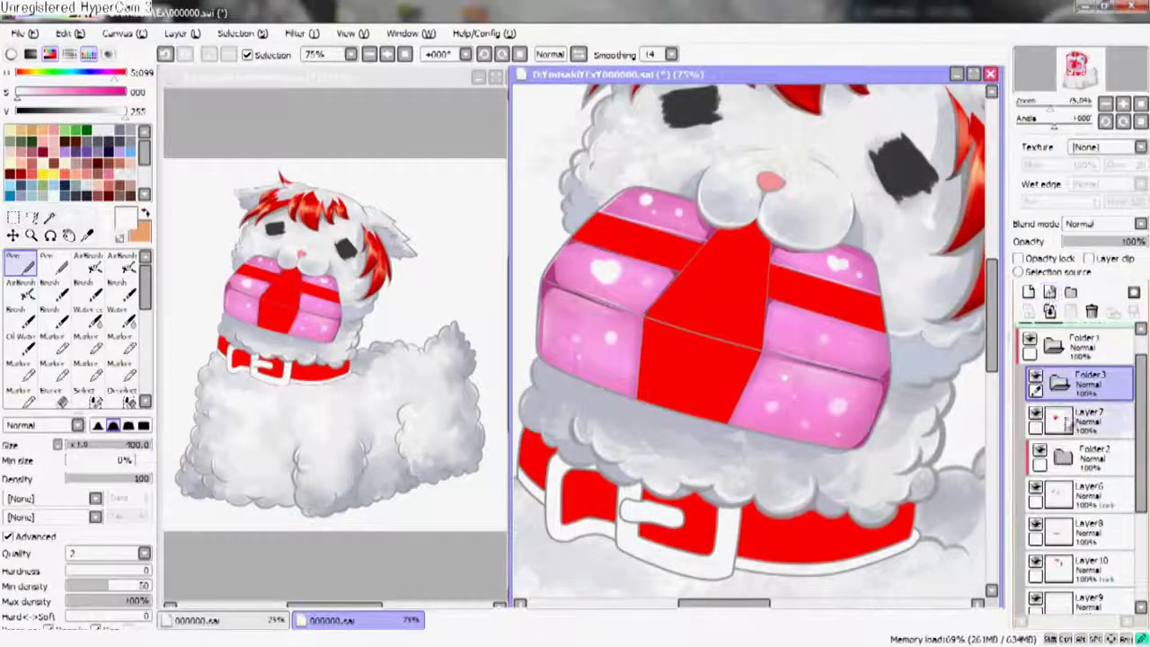
pyautogui.click(1087, 418)
pyautogui.click(1018, 258)
# - Airbrush dark red shading of saturation 255 and value 202 on the ribbon, reducing the brush to size 12
pyautogui.click(17, 171)
pyautogui.click(87, 261)
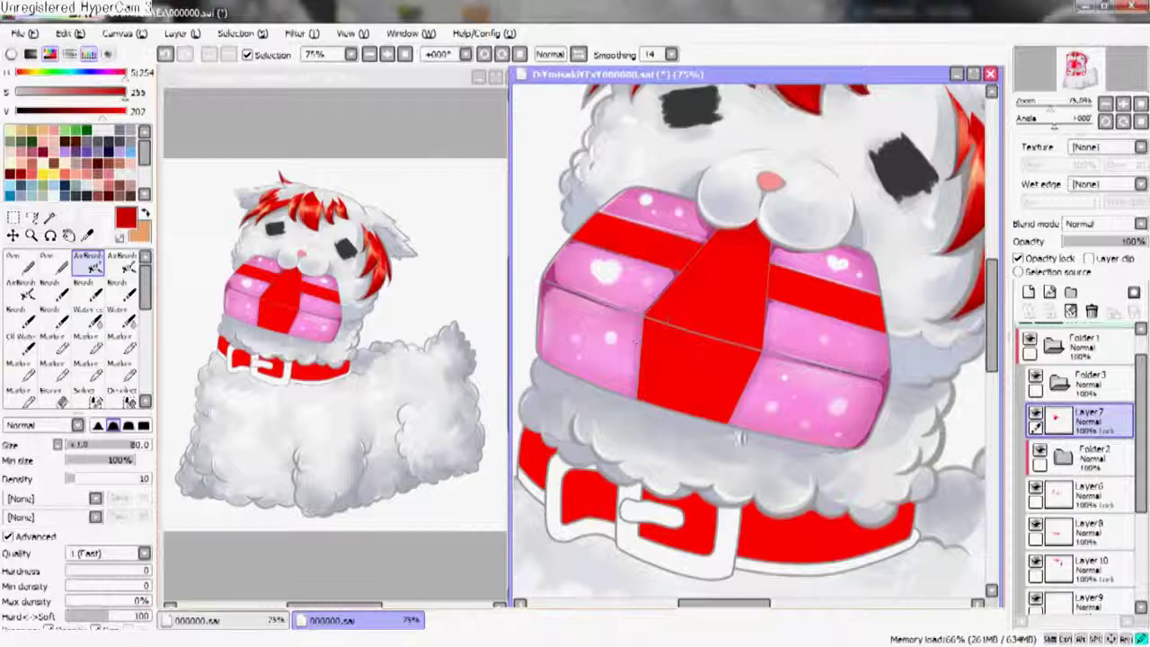
pyautogui.press('[')
pyautogui.press('[')
pyautogui.press('[')
pyautogui.press('[')
pyautogui.press('[')
pyautogui.press('[')
pyautogui.press('[')
pyautogui.press('[')
pyautogui.press('[')
pyautogui.press('[')
pyautogui.press('[')
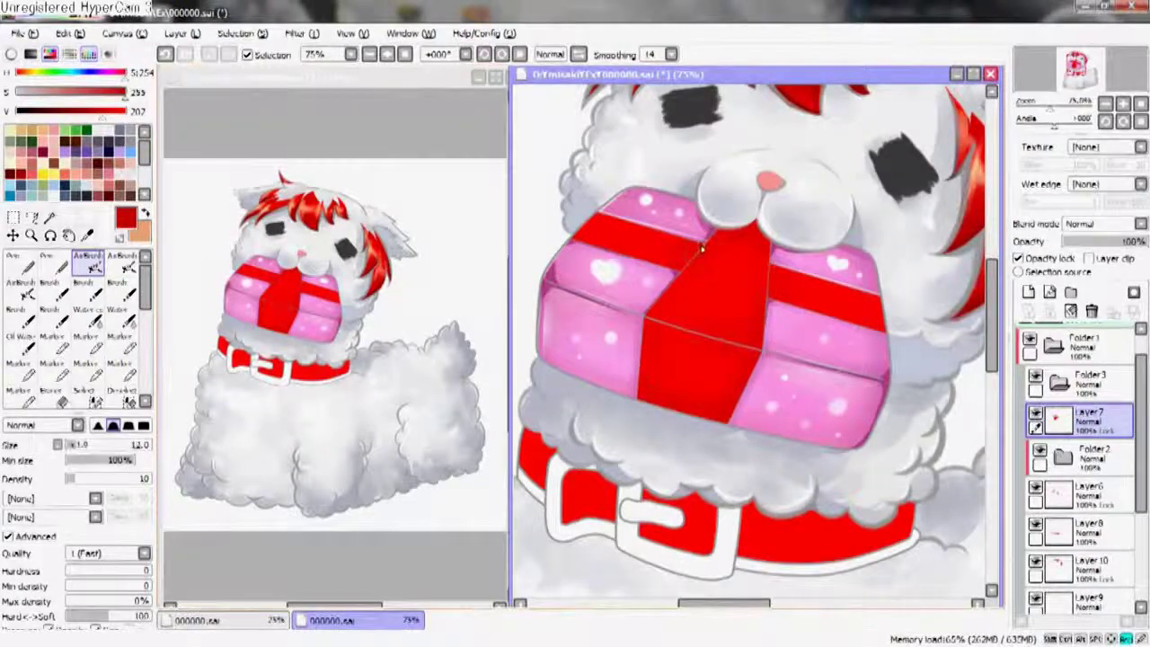
# - Blend the ribbon's shading with the Water brush at size 60 and deepen the dark red along its fold with the Pen
pyautogui.press('c')
pyautogui.scroll(3, 774, 224)
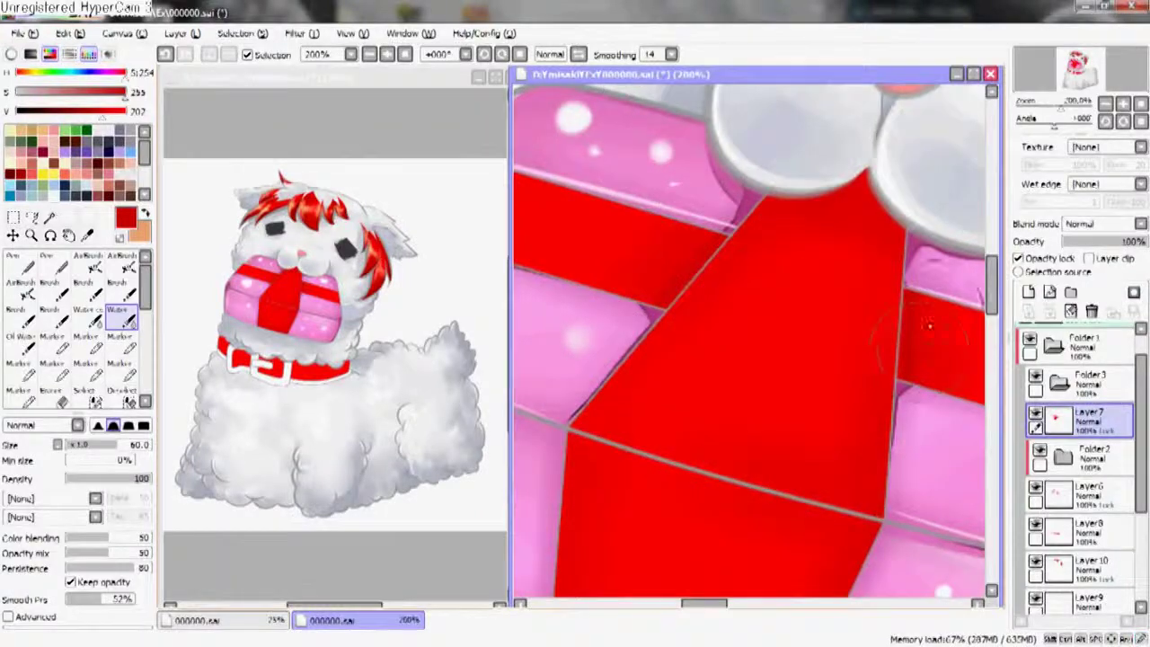
pyautogui.scroll(-3, 928, 325)
pyautogui.press('n')
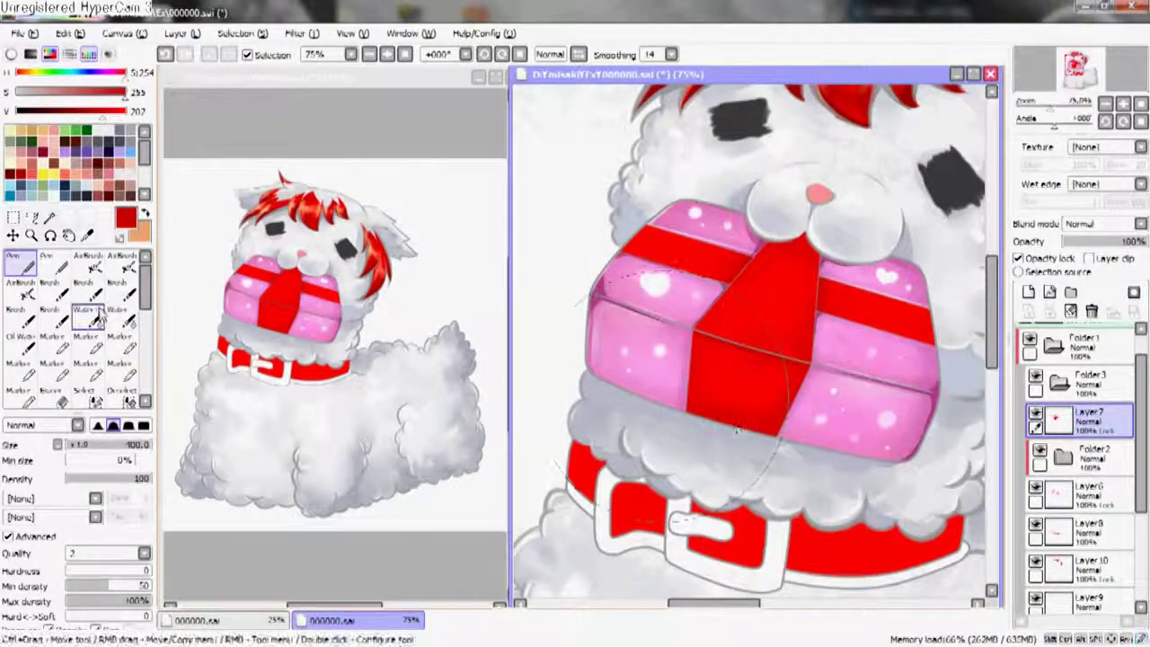
pyautogui.press('c')
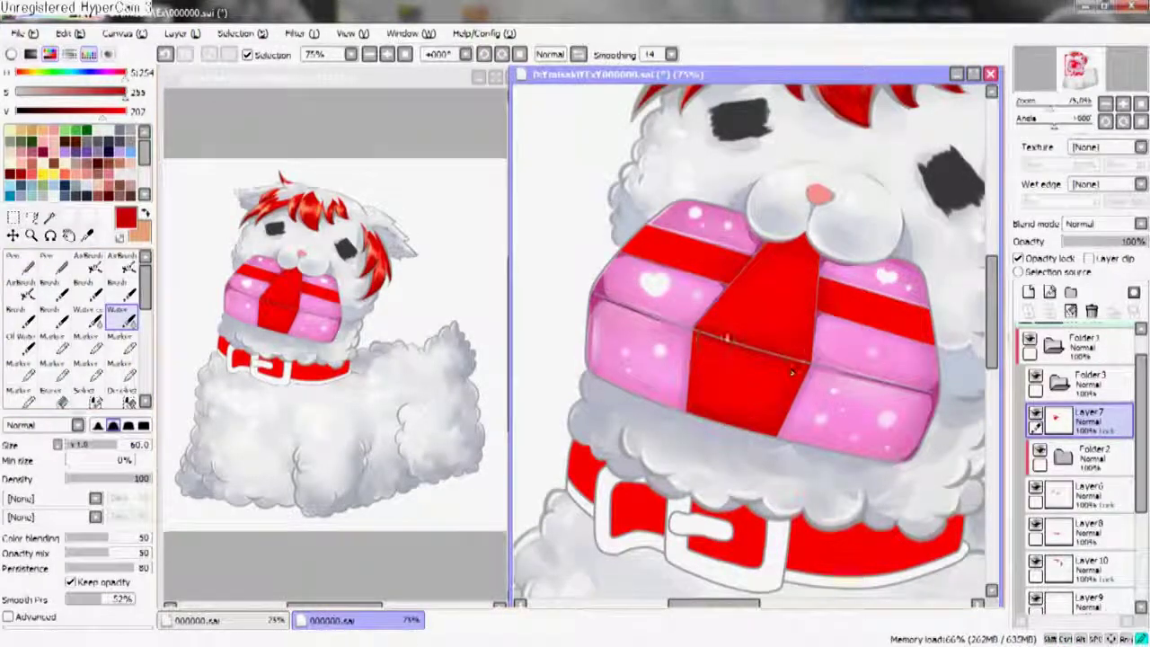
# - Add a new layer above the ribbon layer, set the red to saturation 198 and value 255, and place the layer inside Folder3
pyautogui.click(198, 620)
pyautogui.click(14, 261)
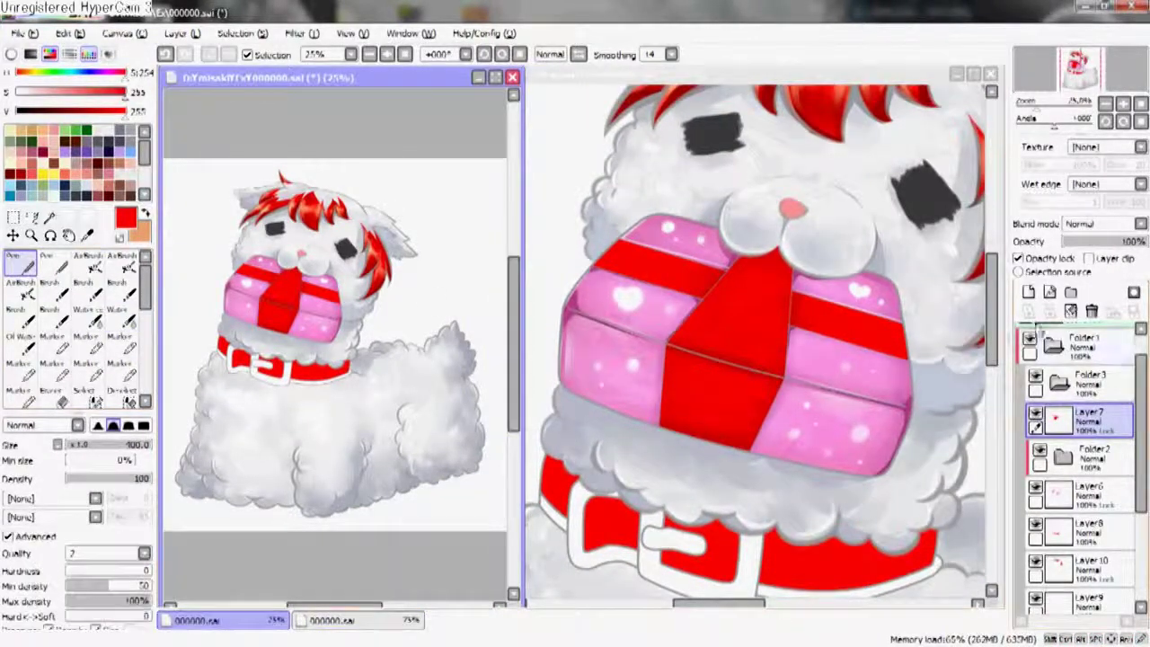
pyautogui.click(1027, 292)
pyautogui.click(755, 339)
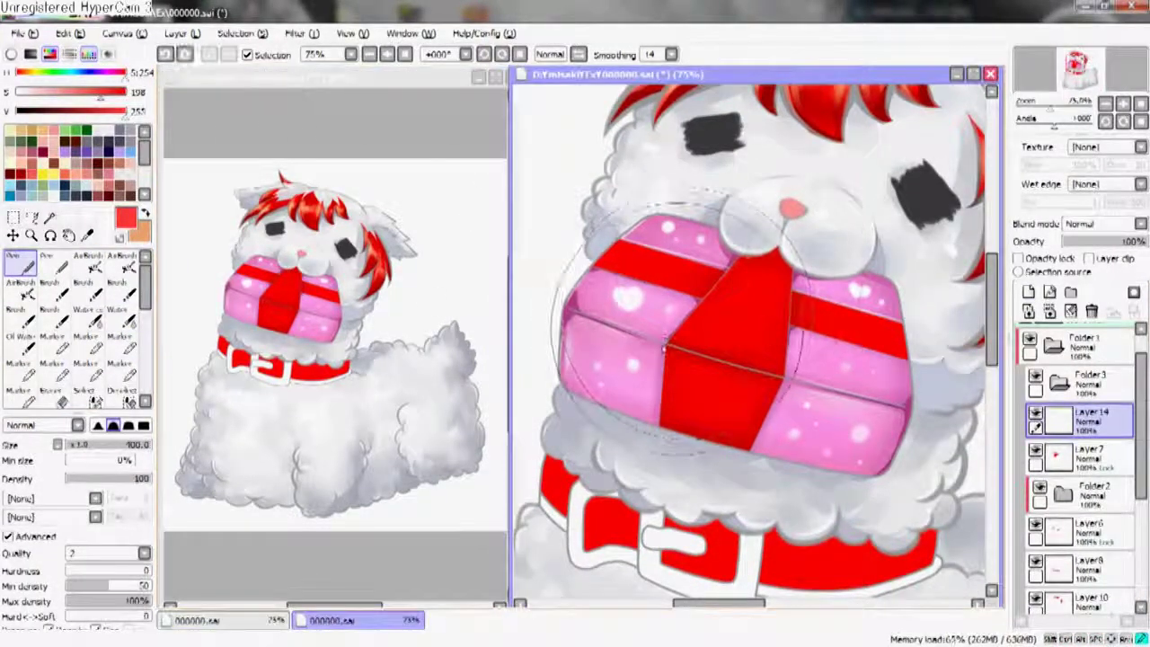
pyautogui.click(1067, 386)
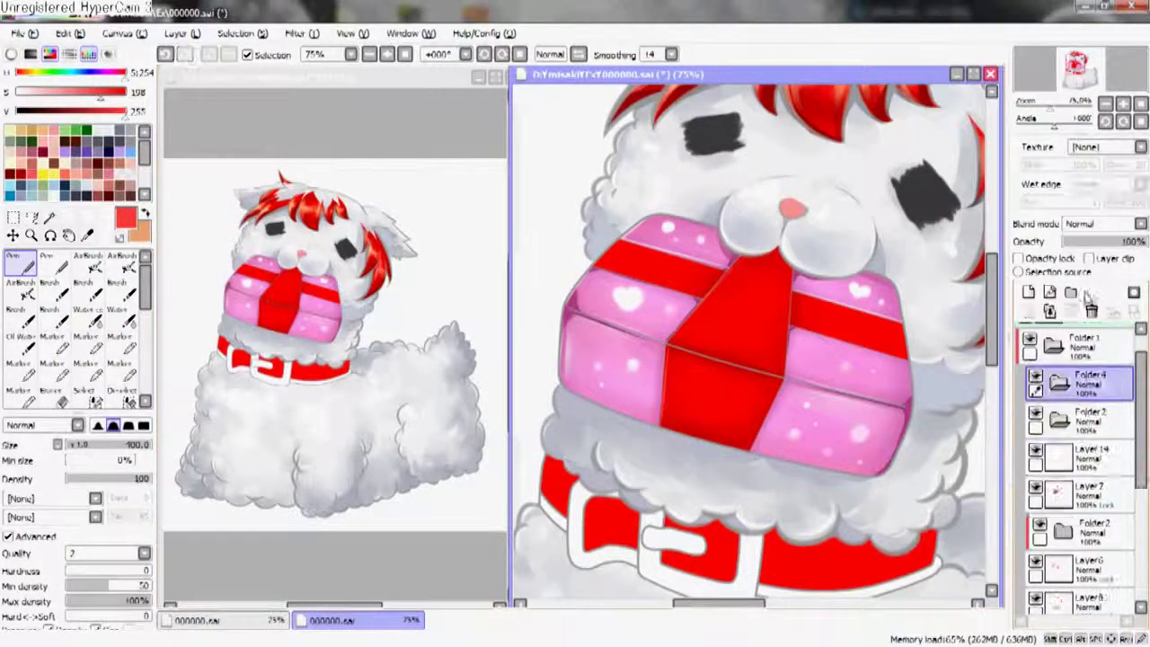
pyautogui.click(1082, 418)
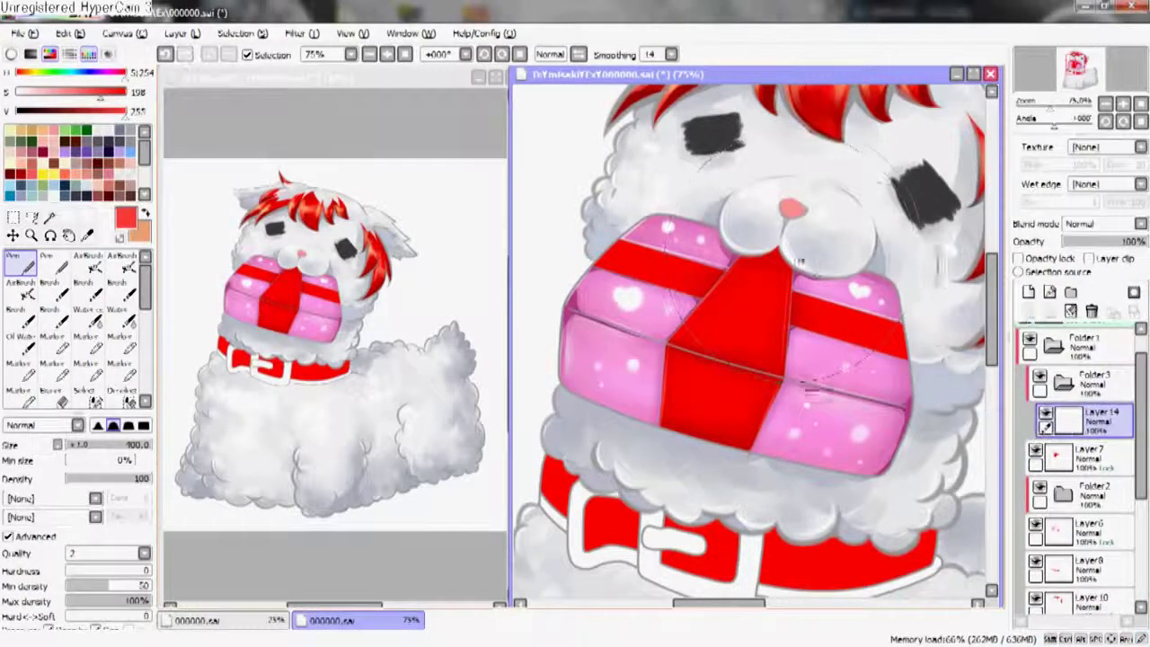
# - Paint size 12 Marker highlights of saturation 122 and value 255 across the ribbon and blend them with the Water brush
pyautogui.keyDown('alt'); pyautogui.click(791, 208); pyautogui.keyUp('alt')
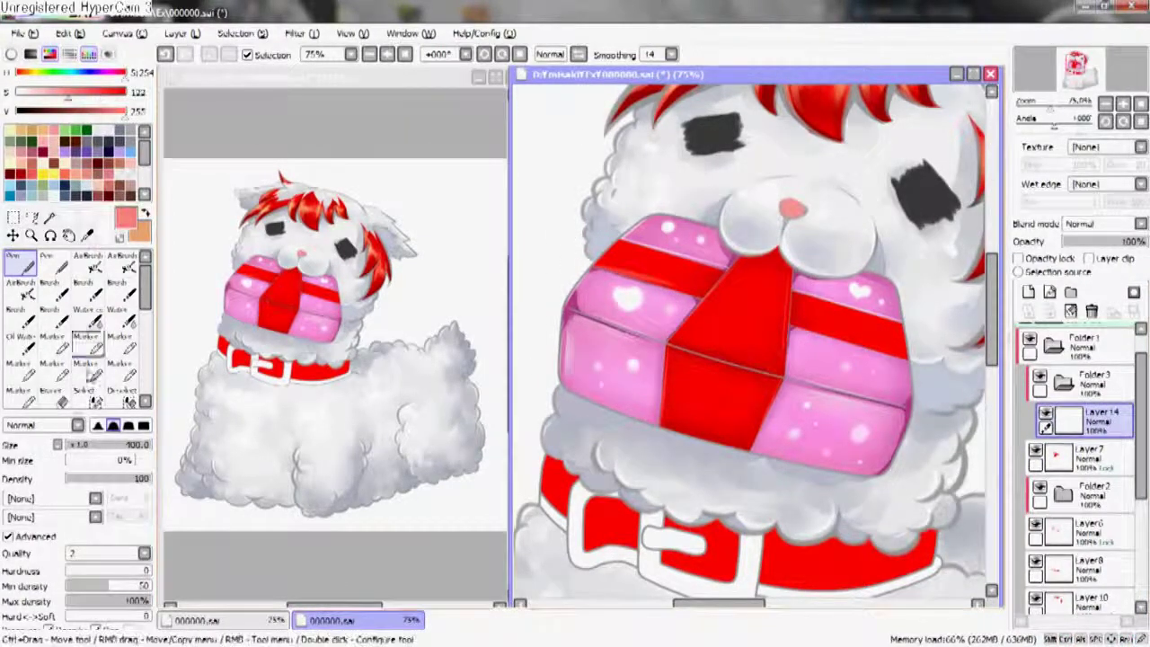
pyautogui.press('m')
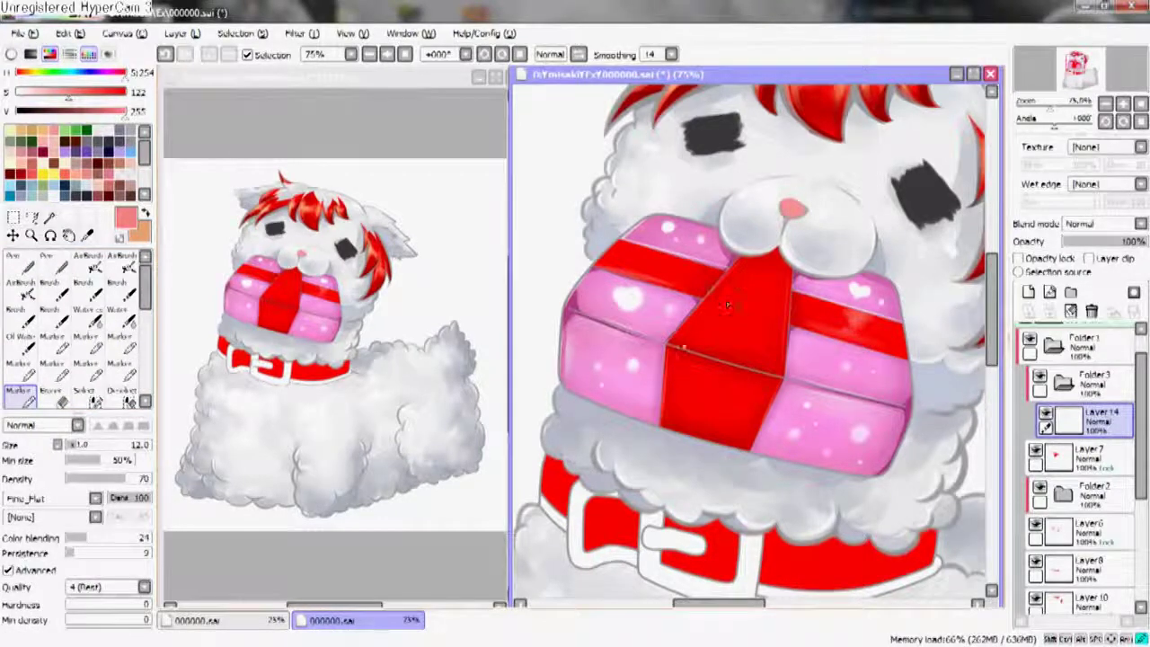
pyautogui.moveTo(718, 290); pyautogui.dragTo(710, 323)
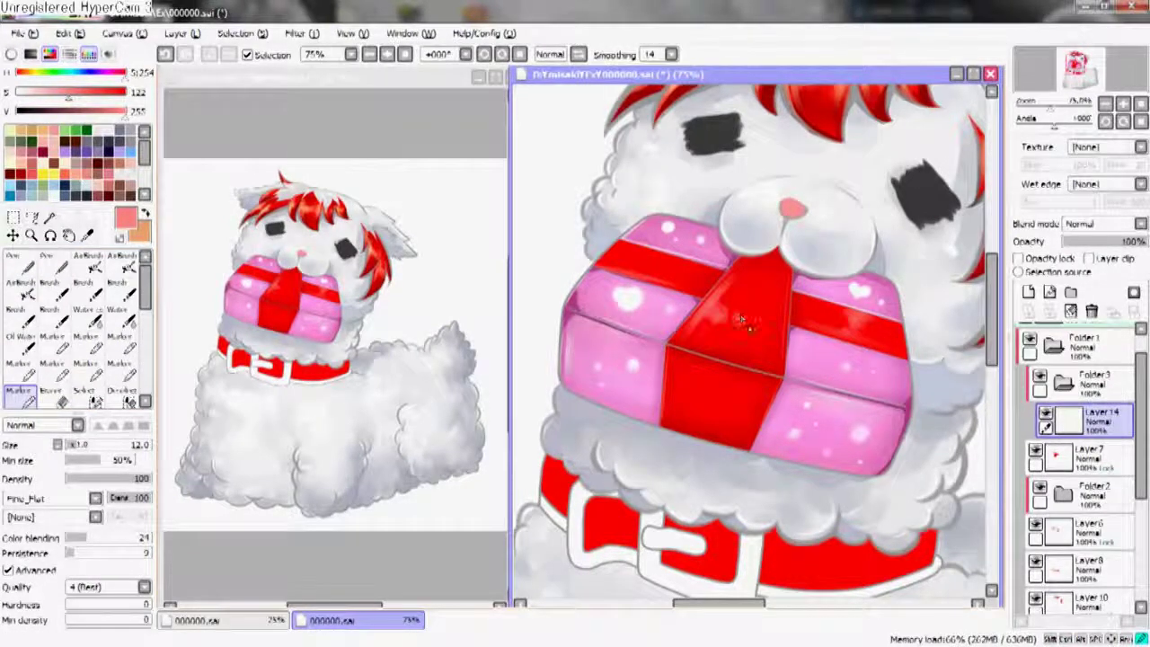
pyautogui.moveTo(614, 267); pyautogui.dragTo(643, 267)
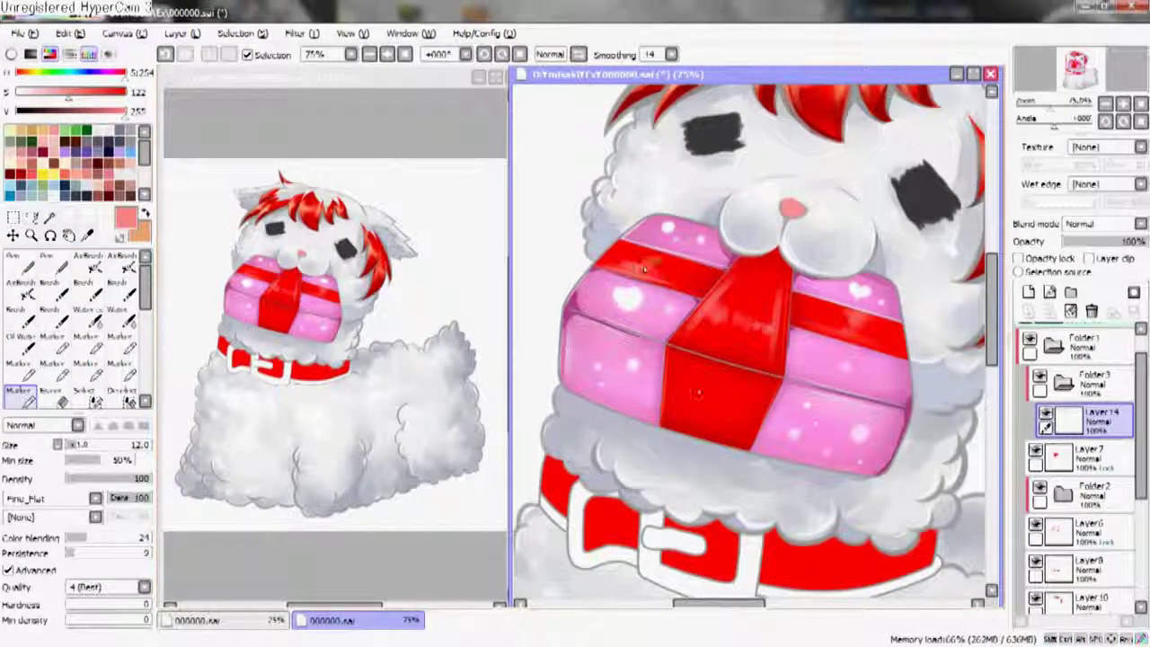
pyautogui.moveTo(673, 386); pyautogui.dragTo(735, 409)
pyautogui.click(122, 311)
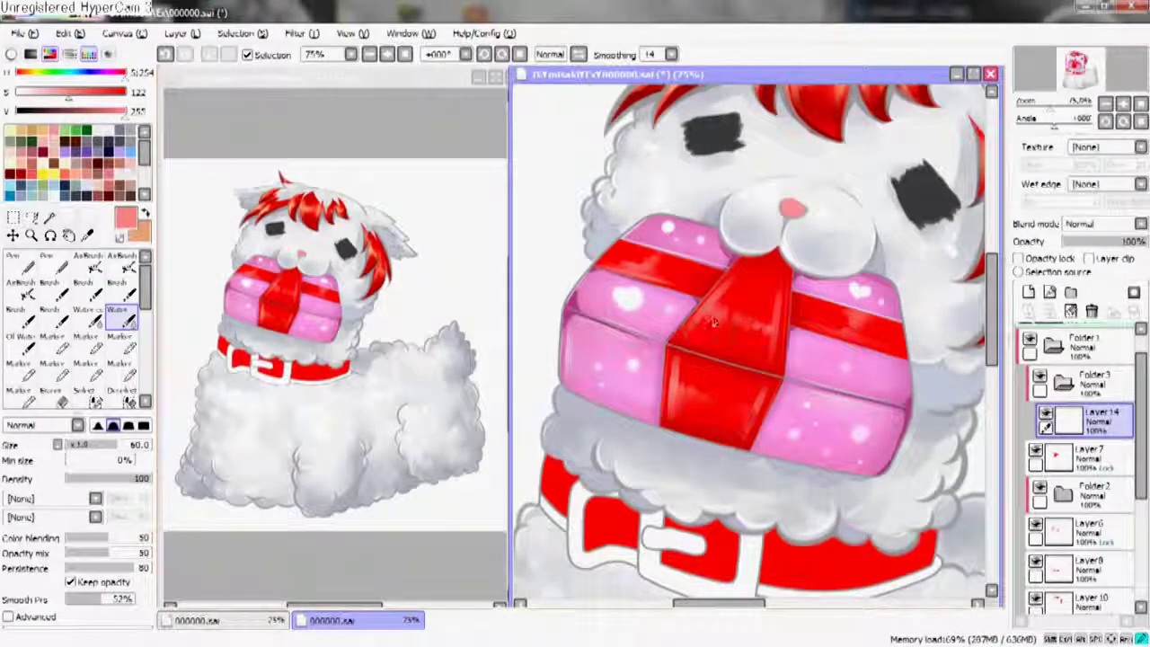
pyautogui.scroll(-4, 813, 262)
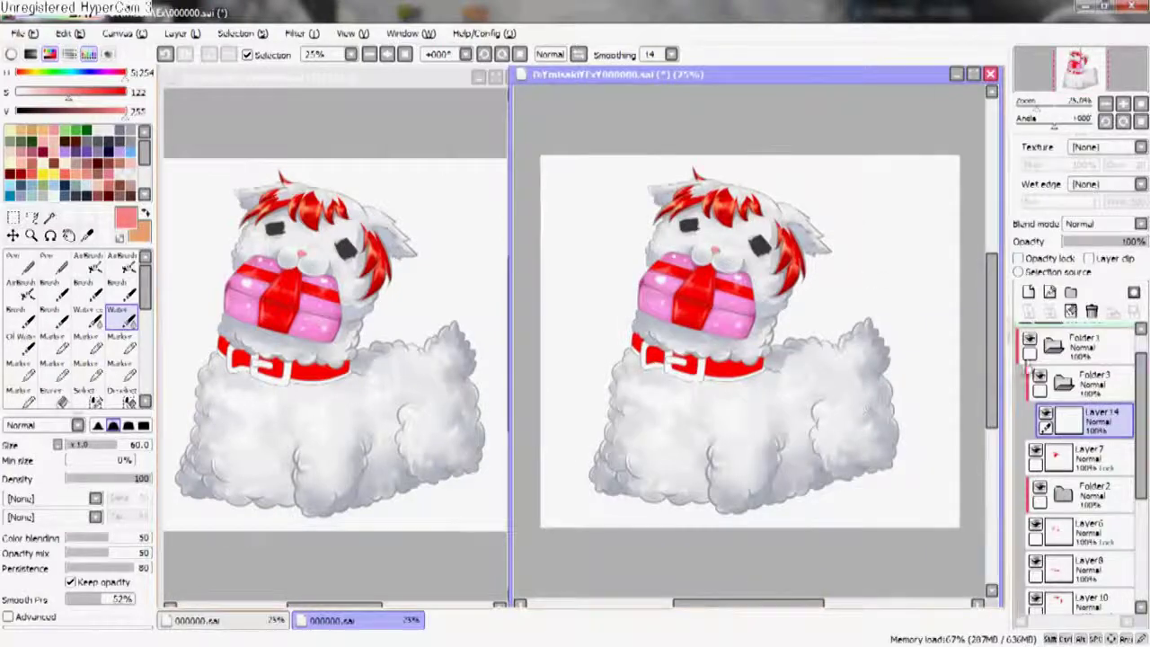
# - Lock the opacity of the collar's red layer, Layer8, and airbrush dark red shading of saturation 255 at brush size 70
pyautogui.scroll(-3, 1064, 475)
pyautogui.click(1064, 474)
pyautogui.click(1017, 258)
pyautogui.scroll(4, 666, 359)
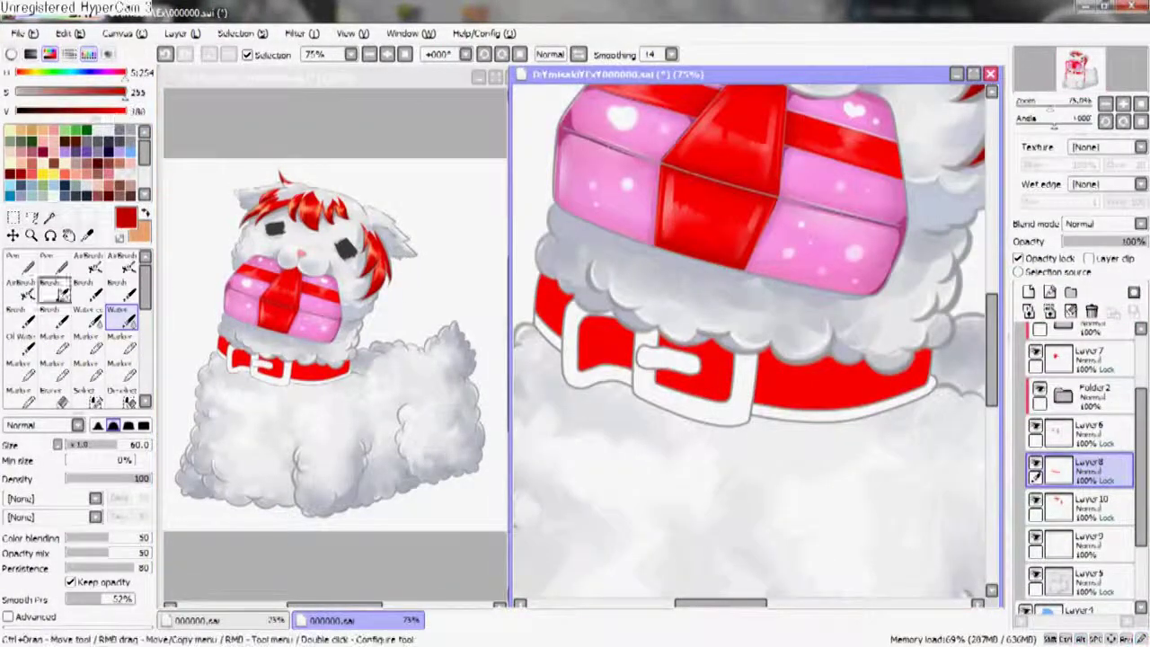
pyautogui.press('v')
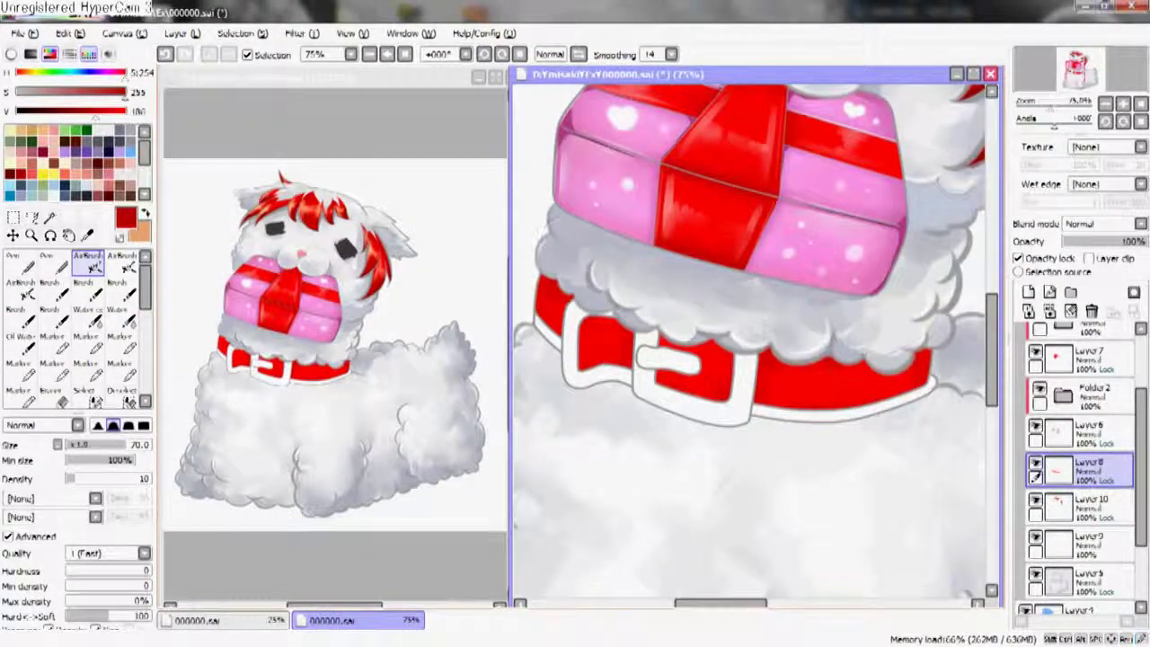
pyautogui.moveTo(629, 359); pyautogui.dragTo(672, 348)
# - Add a new layer clipped to the collar's red layer and give it a Fringe wet edge of width 1
pyautogui.click(18, 393)
pyautogui.click(1028, 292)
pyautogui.click(1087, 258)
pyautogui.click(1104, 183)
pyautogui.click(1092, 216)
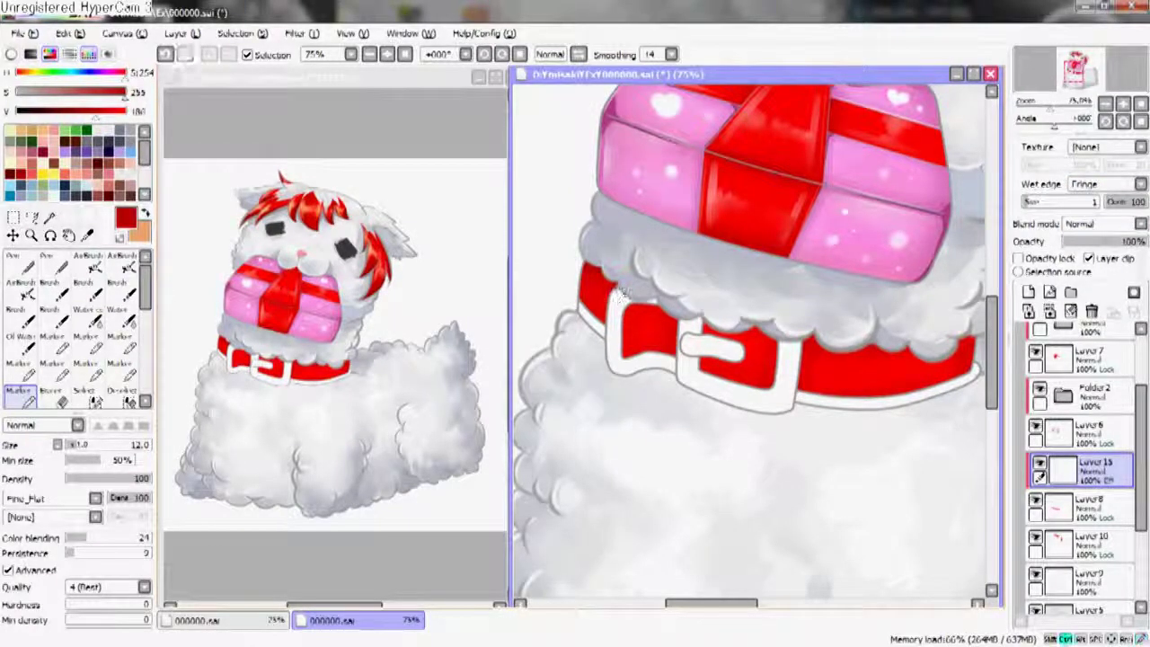
# - Paint size 30 Marker shadows in dark red along the collar beneath the wool and around the buckle
pyautogui.moveTo(627, 289); pyautogui.dragTo(669, 308)
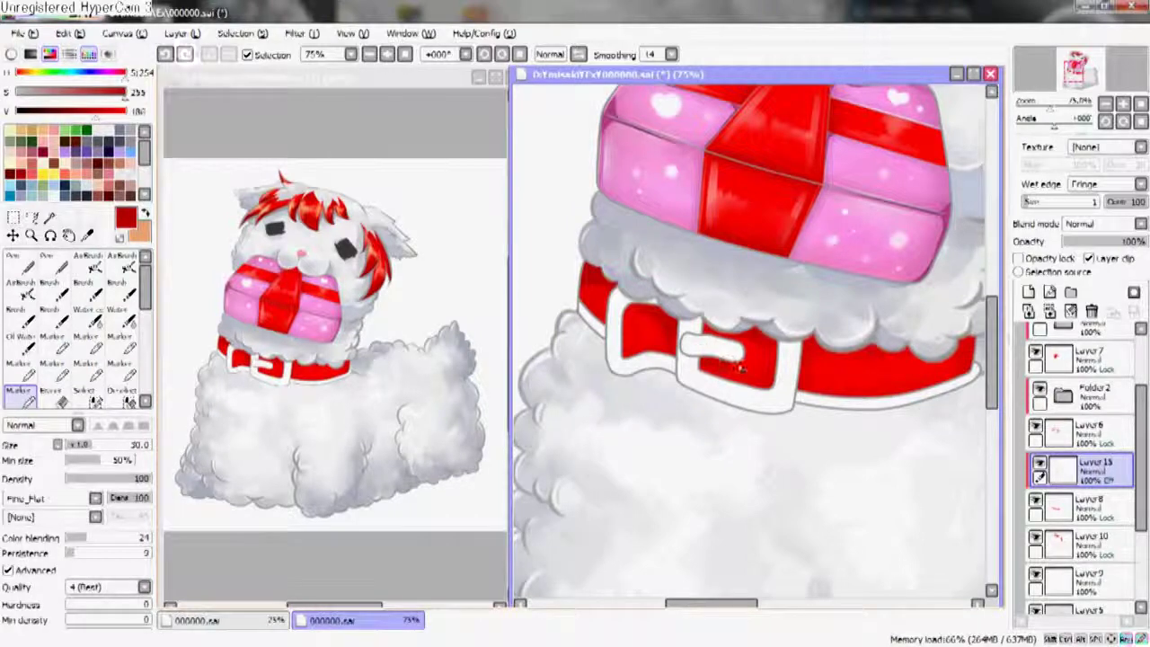
pyautogui.hscroll(3, 754, 341)
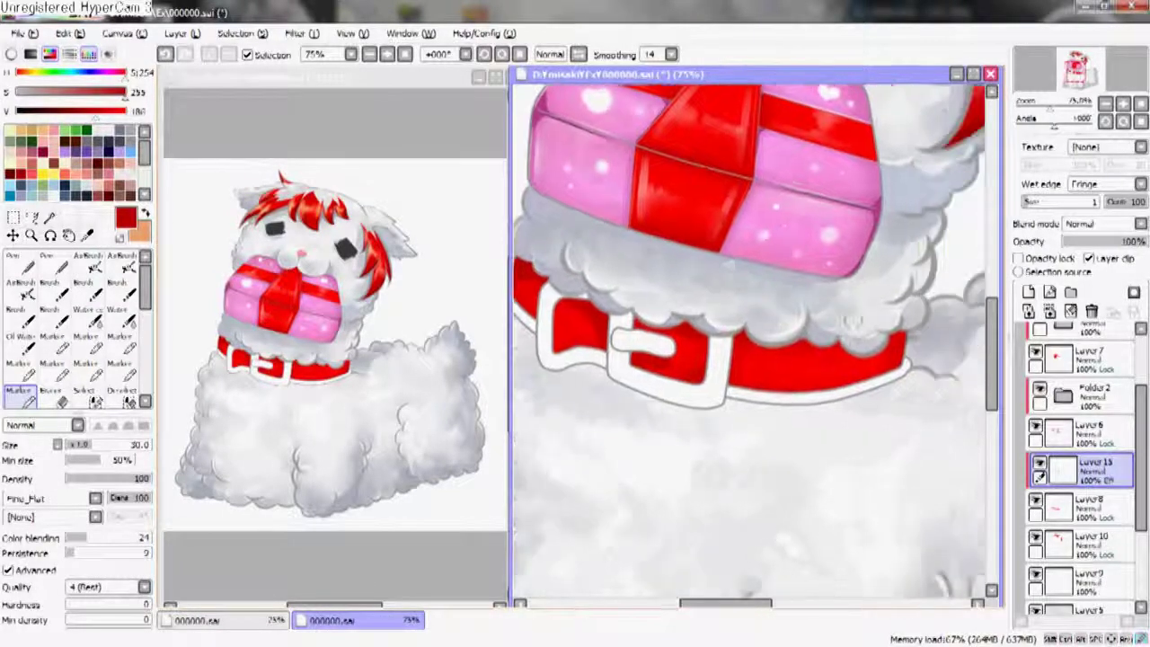
pyautogui.hscroll(-2, 832, 379)
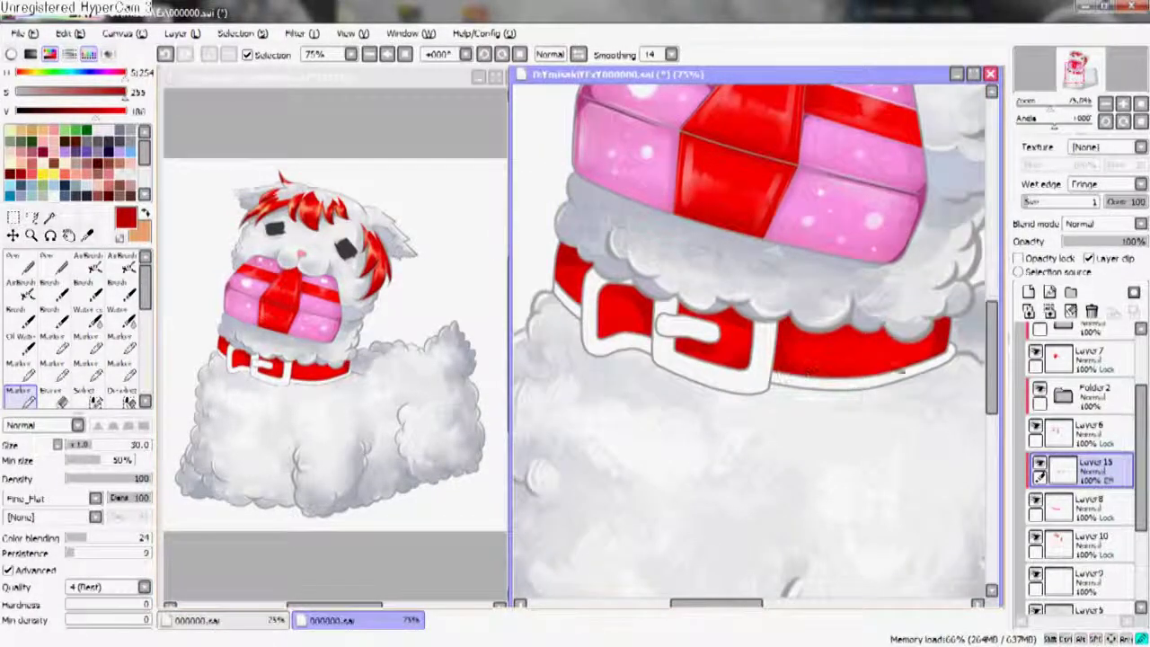
pyautogui.scroll(2, 683, 339)
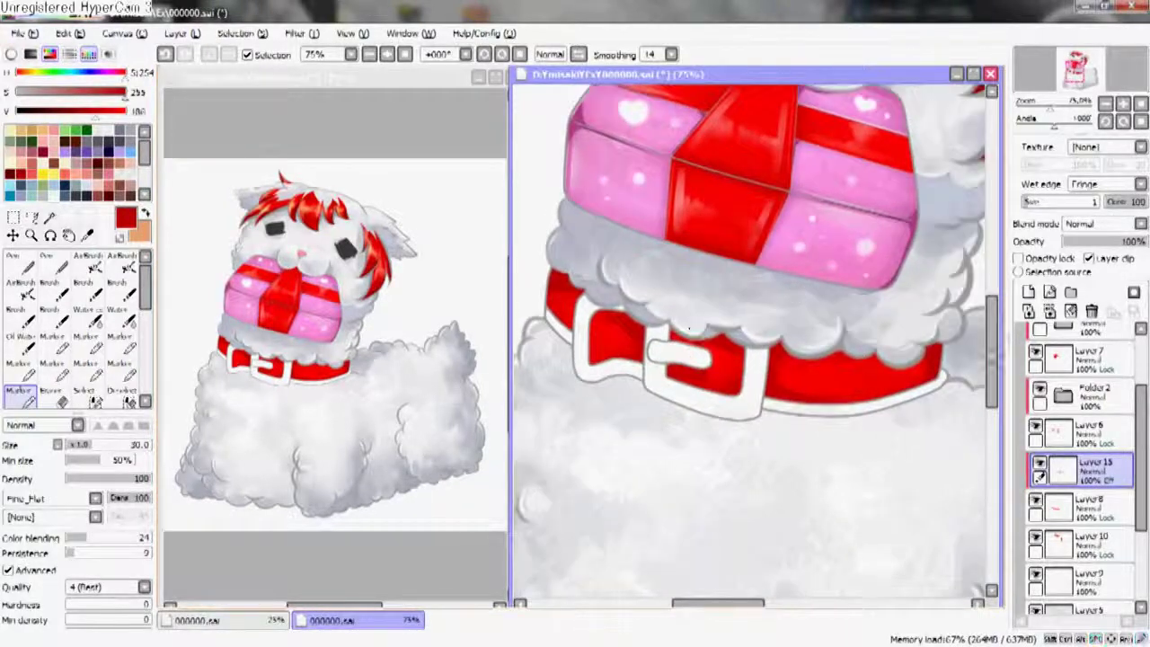
# - Merge the shadow layer into the collar layer and paint Pen and Marker highlights of saturation 126 and value 255 on the red
pyautogui.hotkey('ctrl', 'e')
pyautogui.press('n')
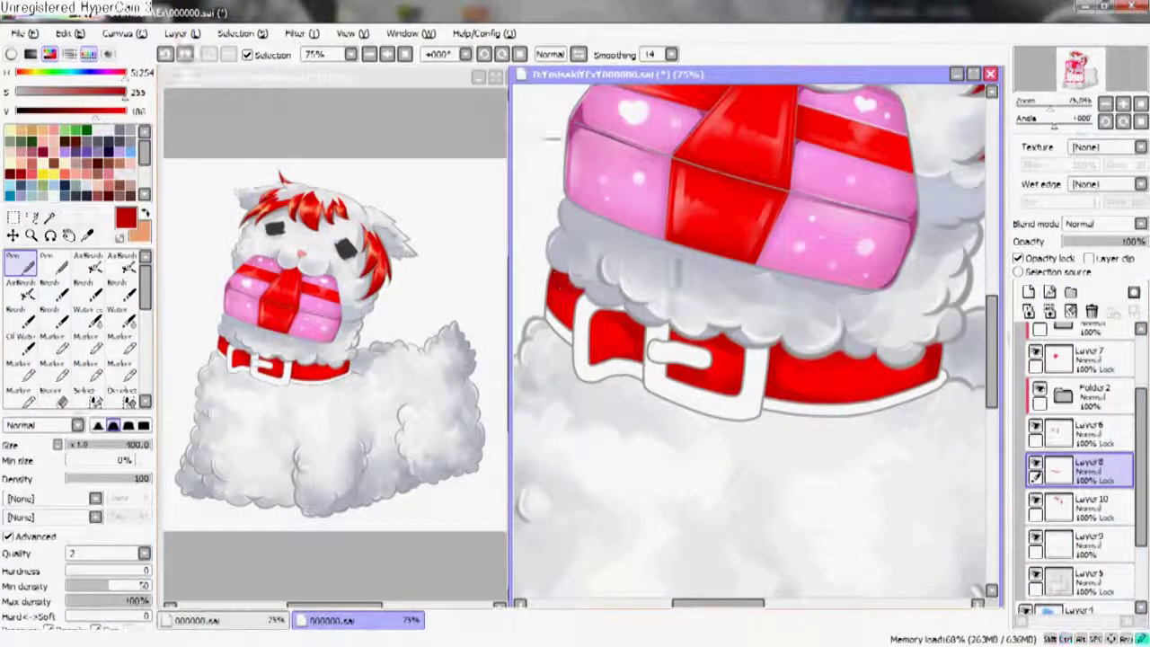
pyautogui.keyDown('alt'); pyautogui.click(596, 339); pyautogui.keyUp('alt')
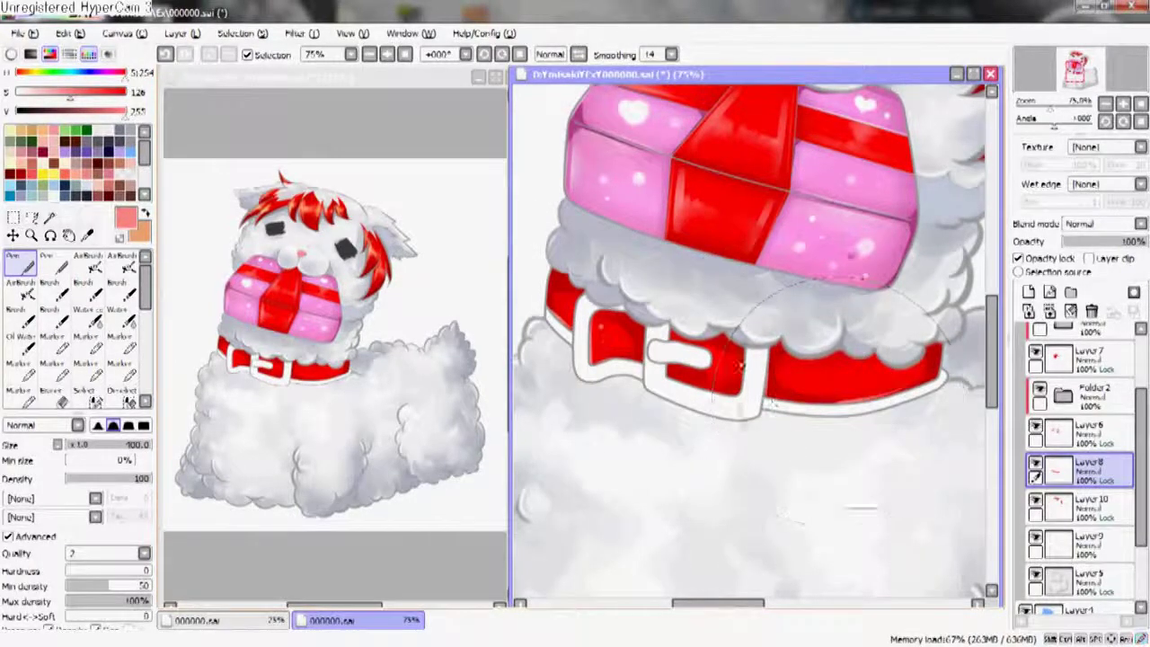
pyautogui.click(25, 401)
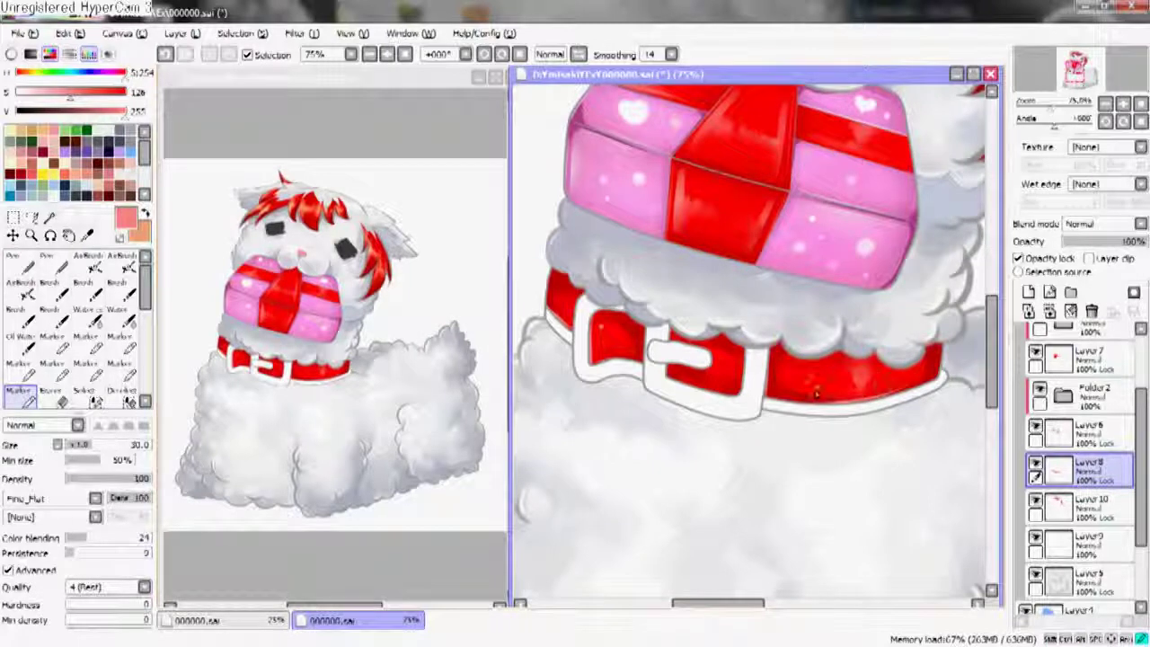
pyautogui.moveTo(727, 360)
pyautogui.mouseDown()
pyautogui.moveTo(664, 386)
pyautogui.moveTo(772, 341)
pyautogui.moveTo(790, 404)
pyautogui.moveTo(718, 415)
pyautogui.moveTo(697, 391)
pyautogui.moveTo(715, 366)
pyautogui.mouseUp()
# - Lock the opacity of Layer9 and shade the white buckle and collar trim with a size 30 Marker in grey of value 190
pyautogui.click(1038, 540)
pyautogui.click(1018, 257)
pyautogui.keyDown('alt'); pyautogui.click(773, 341); pyautogui.keyUp('alt')
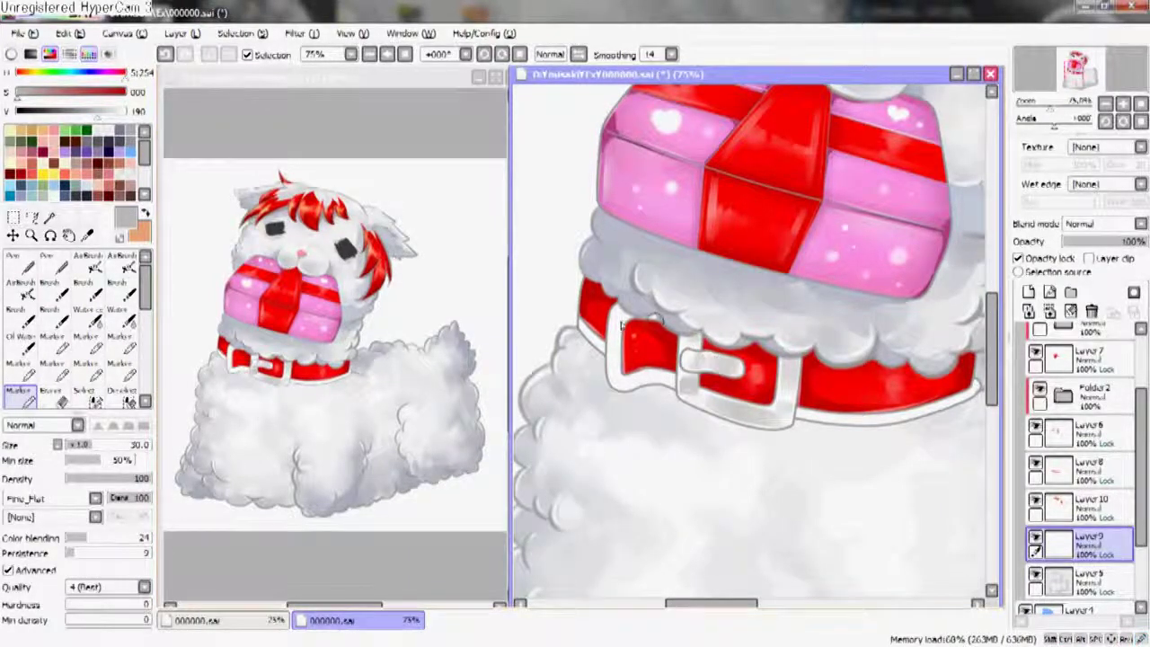
pyautogui.moveTo(616, 381); pyautogui.dragTo(720, 385)
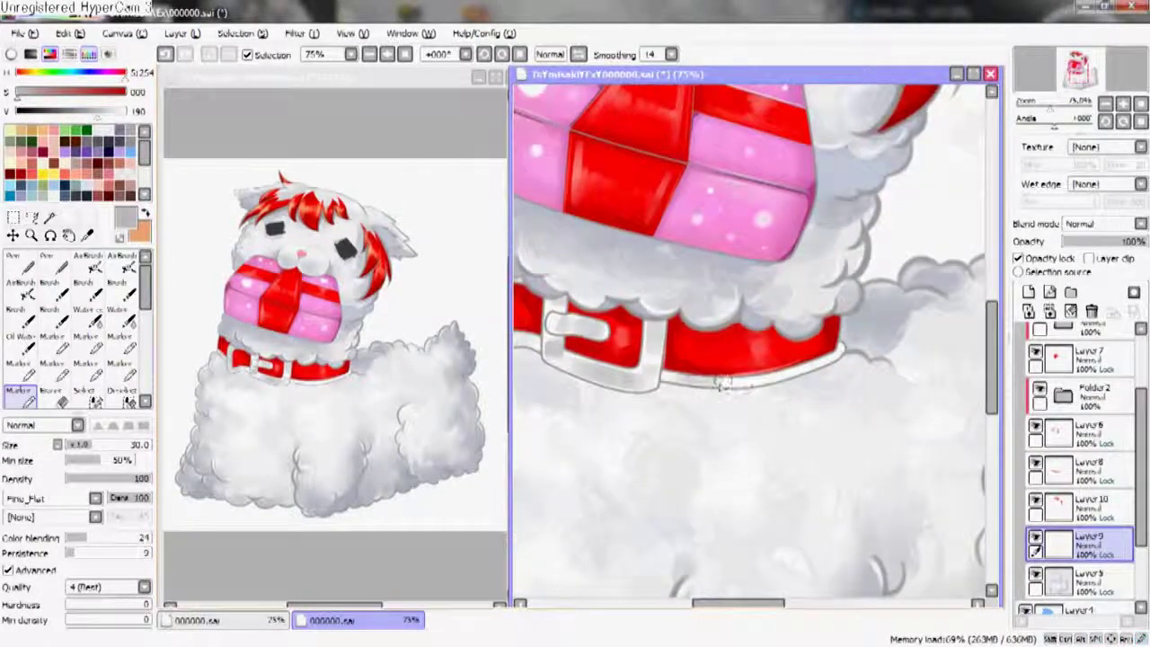
pyautogui.moveTo(824, 366); pyautogui.dragTo(950, 343)
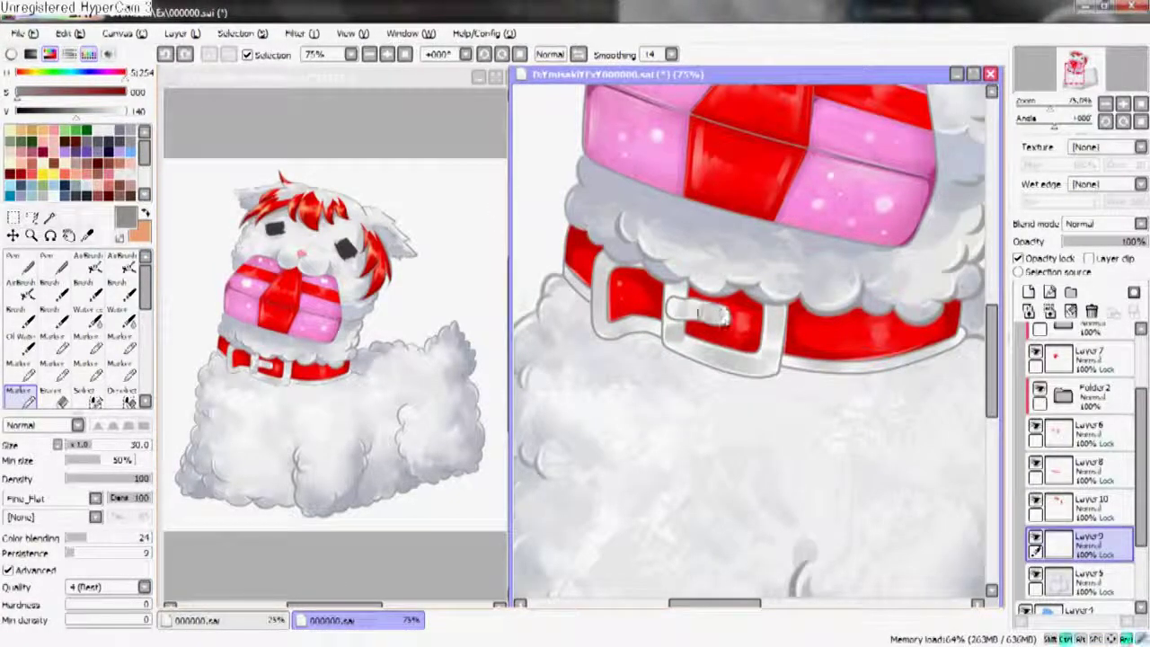
# - Deepen the shading on the buckle and trim with the Marker in grey of value 140, ending at brush size 20
pyautogui.press(']')
pyautogui.press(']')
pyautogui.press(']')
pyautogui.press(']')
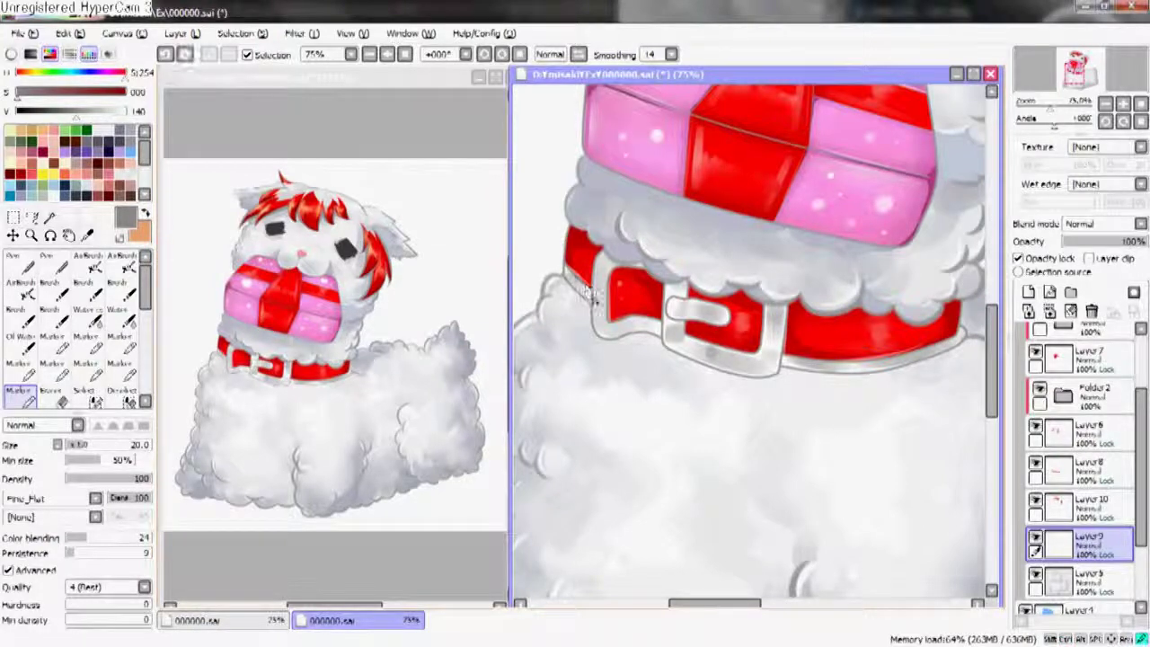
# - Add a layer clipped to Layer9 and draw white Pen highlights of value 255 along the buckle and collar trim
pyautogui.click(22, 262)
pyautogui.click(126, 110)
pyautogui.click(1029, 292)
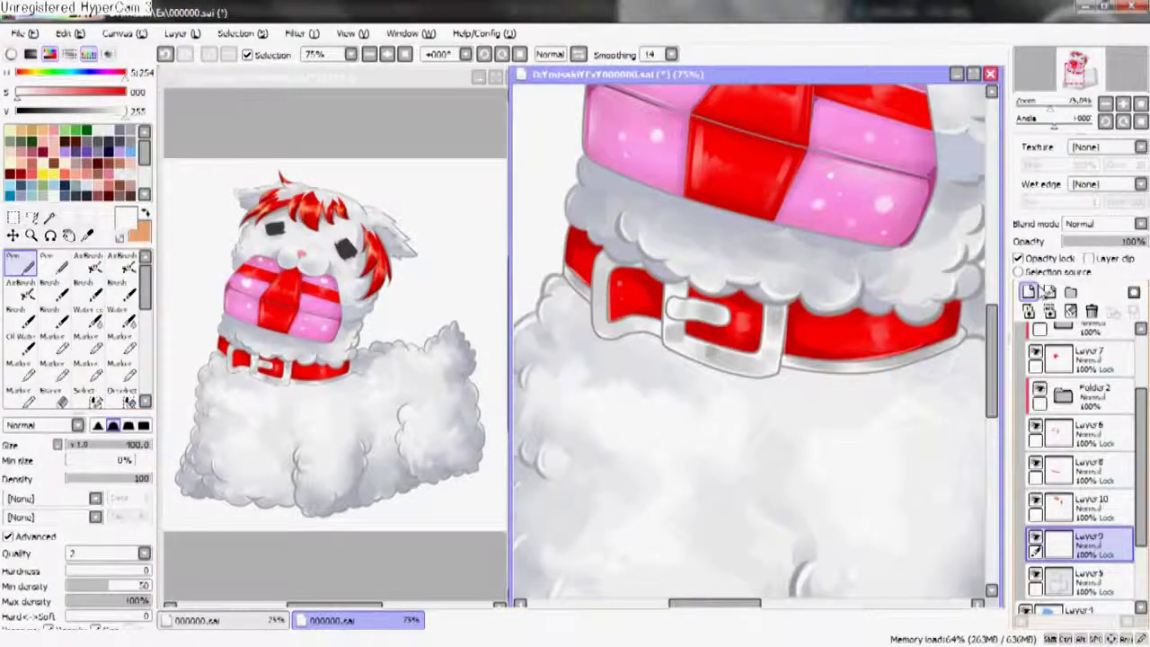
pyautogui.click(1089, 258)
pyautogui.moveTo(595, 274); pyautogui.dragTo(608, 280)
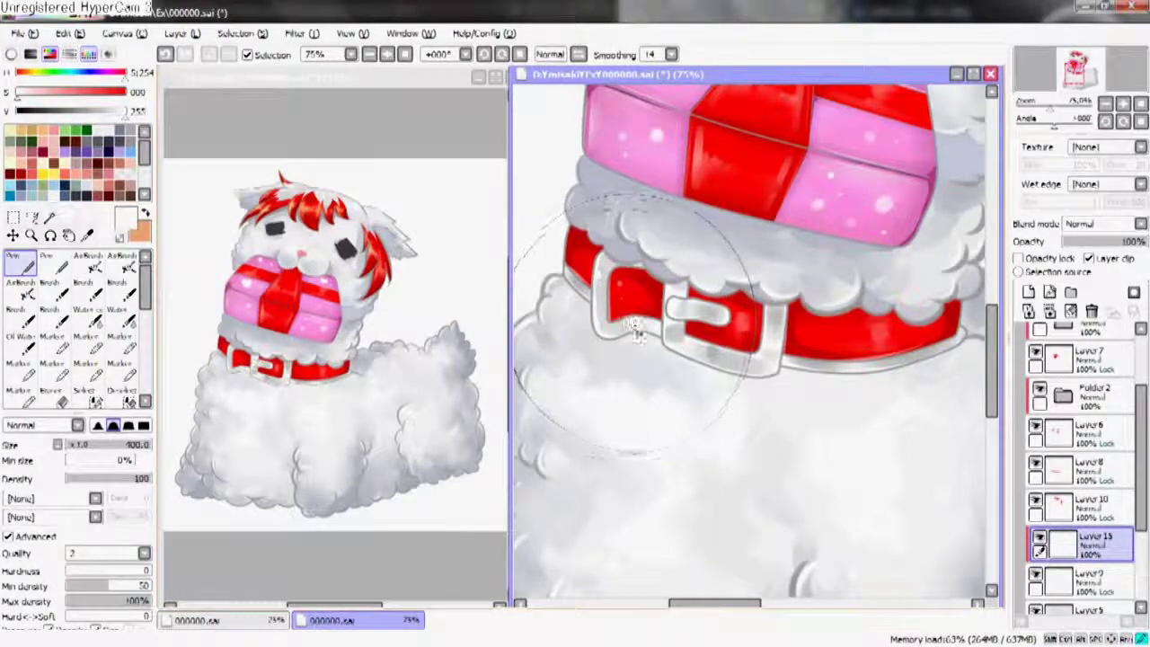
pyautogui.hscroll(1, 633, 324)
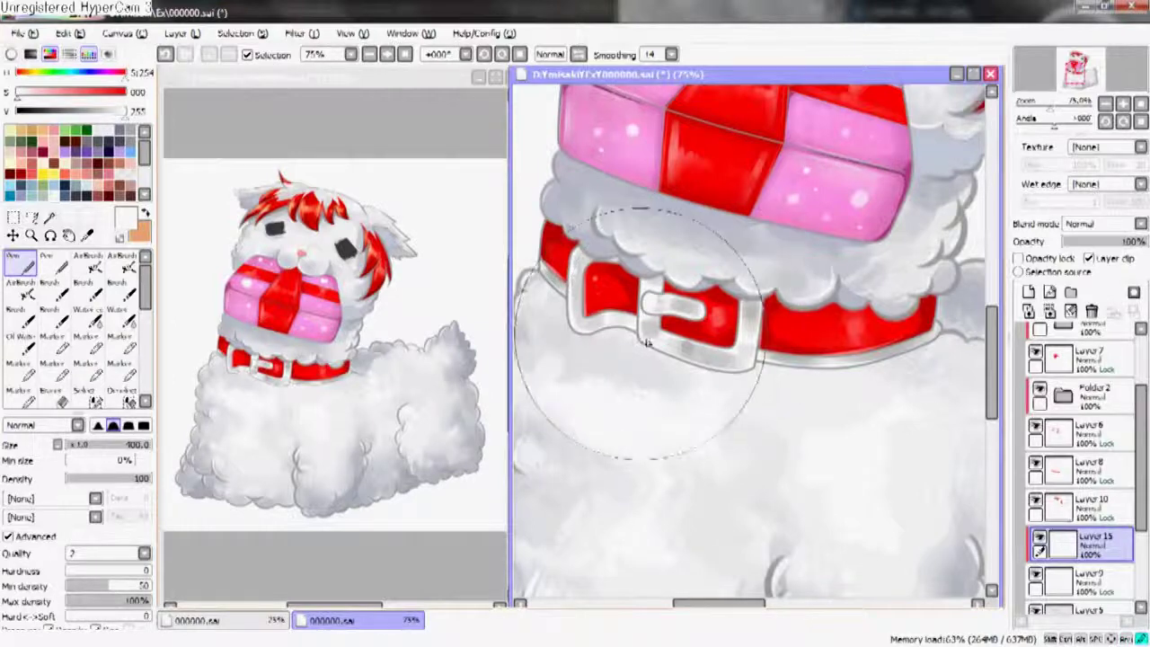
pyautogui.moveTo(799, 329); pyautogui.dragTo(660, 298)
pyautogui.moveTo(797, 299); pyautogui.dragTo(783, 305)
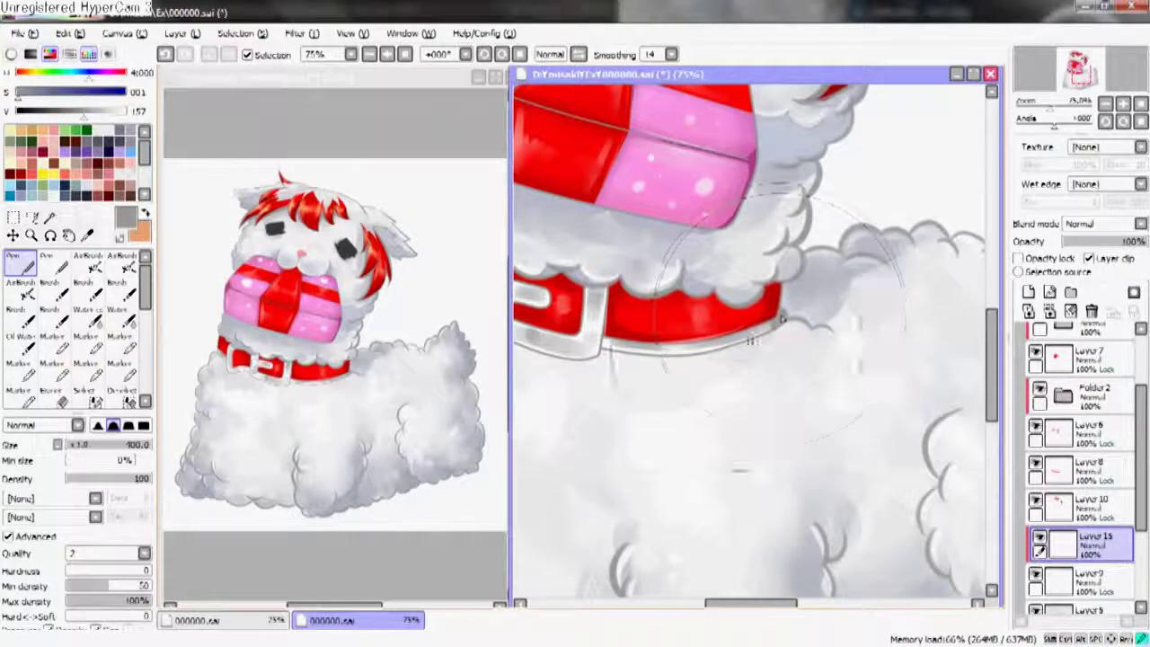
# - Draw grey Pen details of value 157 along the collar trim and the buckle's edges
pyautogui.moveTo(713, 323); pyautogui.dragTo(719, 343)
pyautogui.press('h')
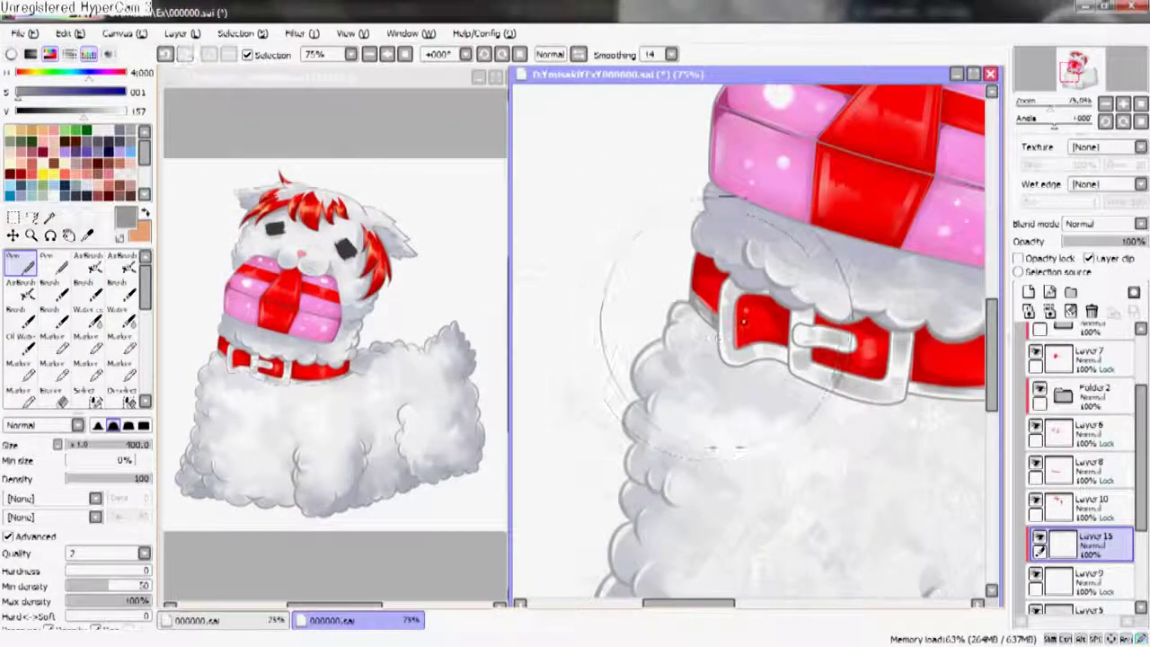
pyautogui.moveTo(724, 324); pyautogui.dragTo(625, 288)
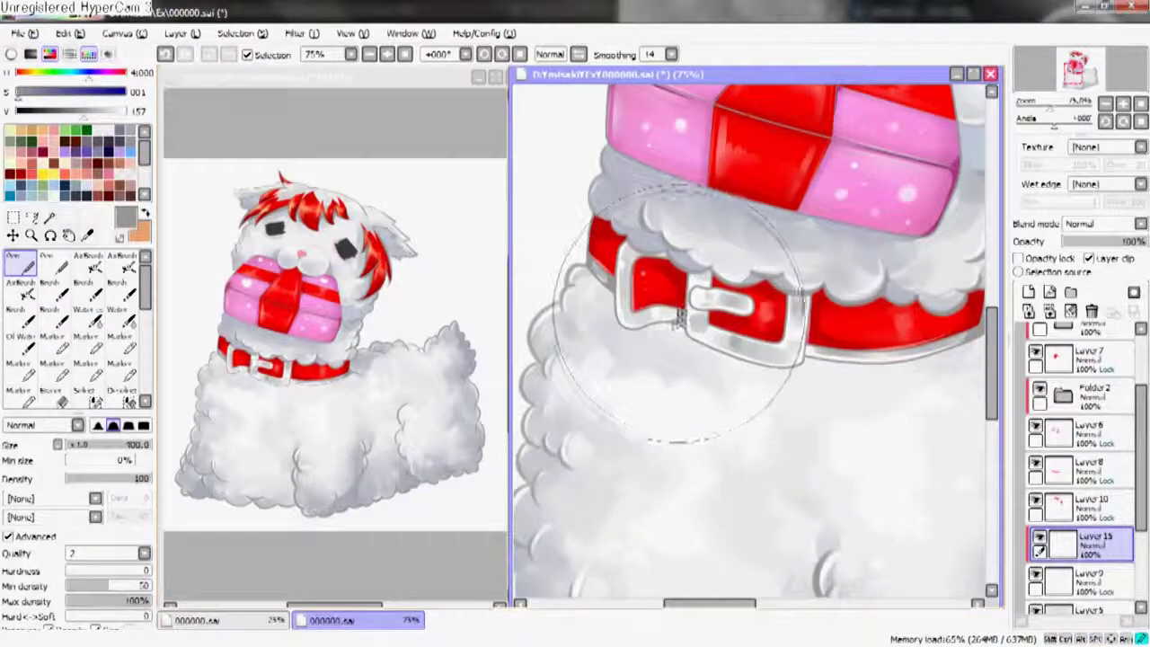
pyautogui.press('h')
pyautogui.moveTo(728, 252); pyautogui.dragTo(710, 273)
pyautogui.scroll(-3, 710, 274)
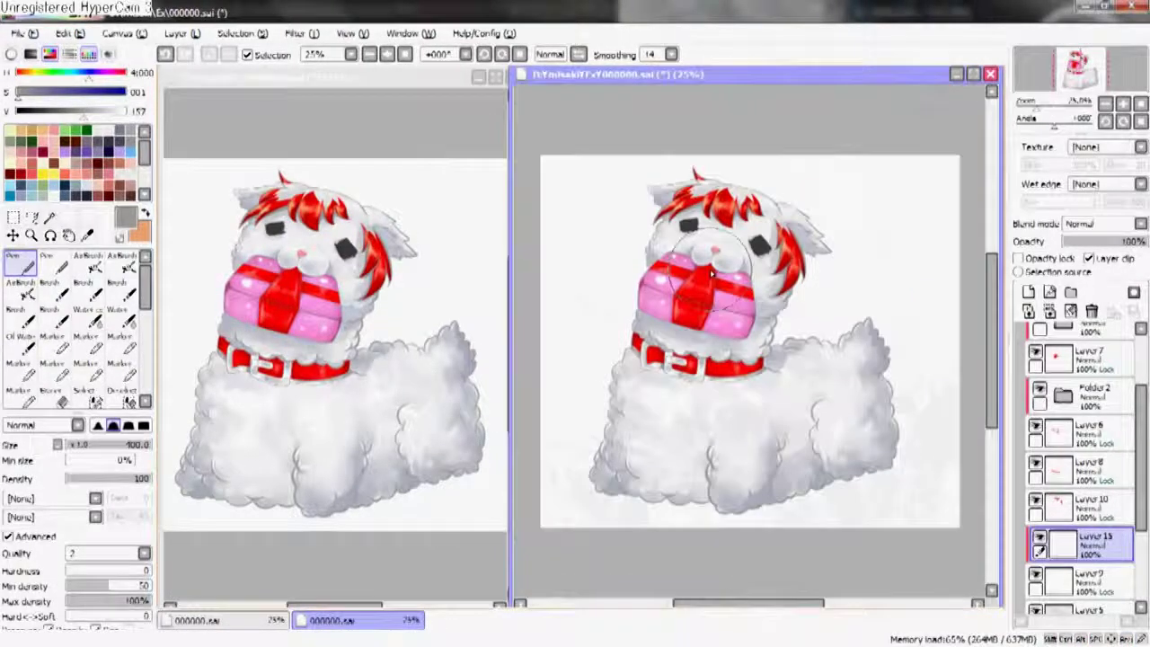
# - Recolor the left eye on Layer3 dark red of saturation 255 and value 124, and airbrush it with red of value 214
pyautogui.scroll(4, 687, 217)
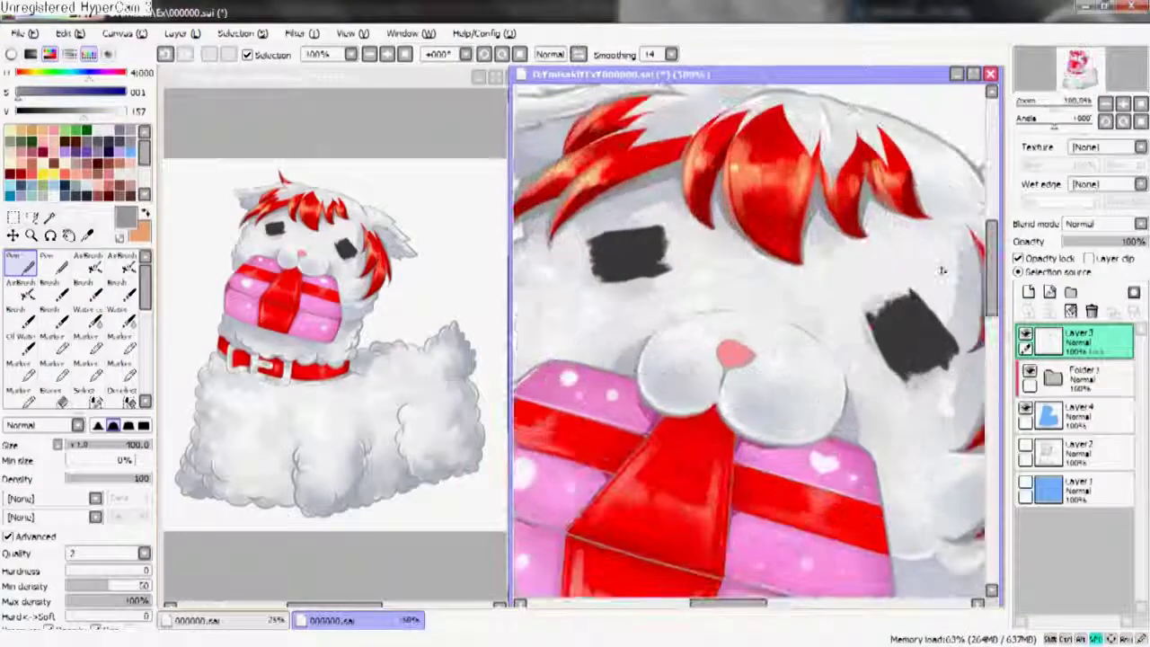
pyautogui.moveTo(656, 229)
pyautogui.mouseDown()
pyautogui.moveTo(732, 256)
pyautogui.moveTo(737, 269)
pyautogui.mouseUp()
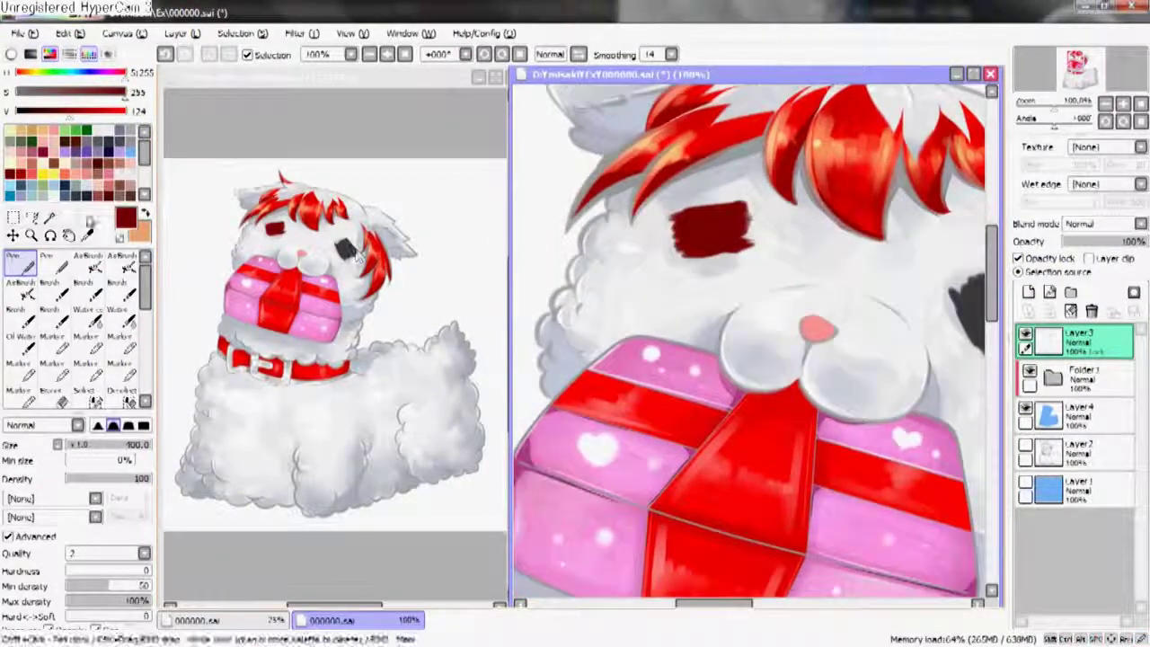
pyautogui.click(88, 262)
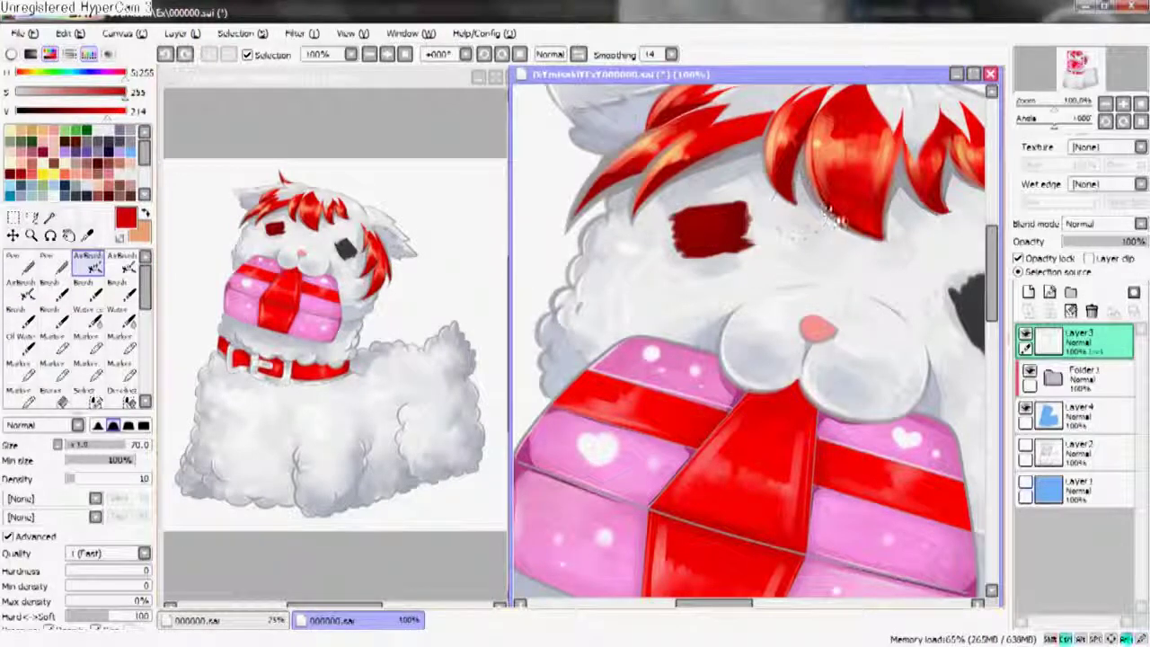
pyautogui.moveTo(751, 261); pyautogui.dragTo(711, 270)
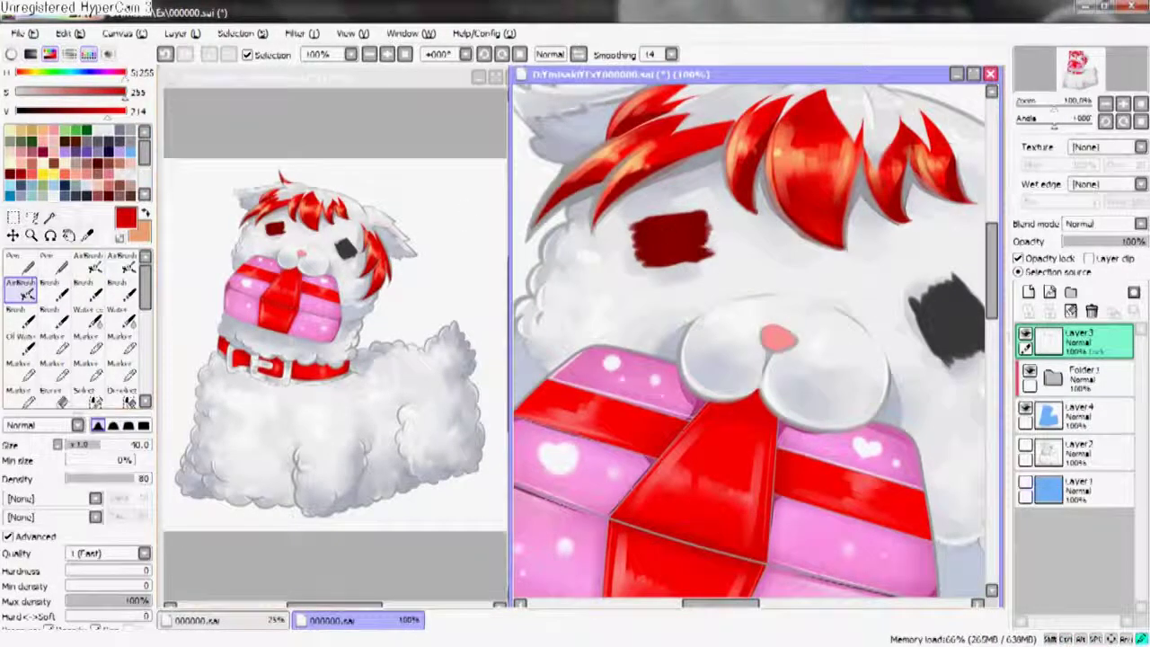
pyautogui.click(52, 287)
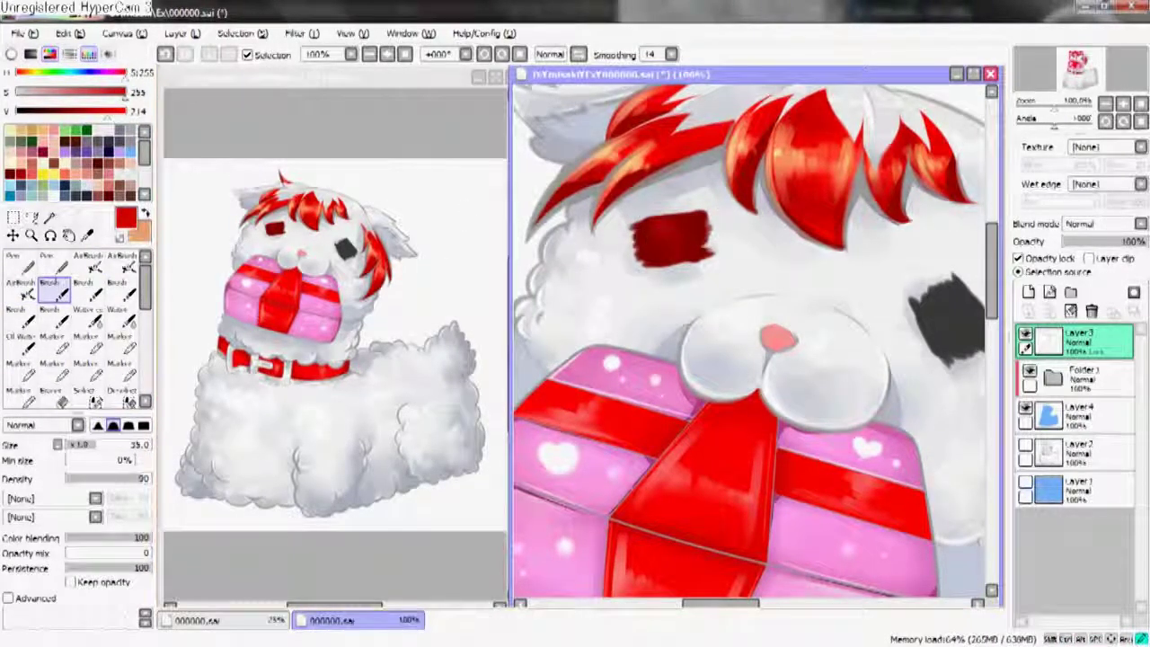
# - Dot pink Pen highlights of saturation 114 and value 255 on the red eye and add a large white highlight
pyautogui.press('n')
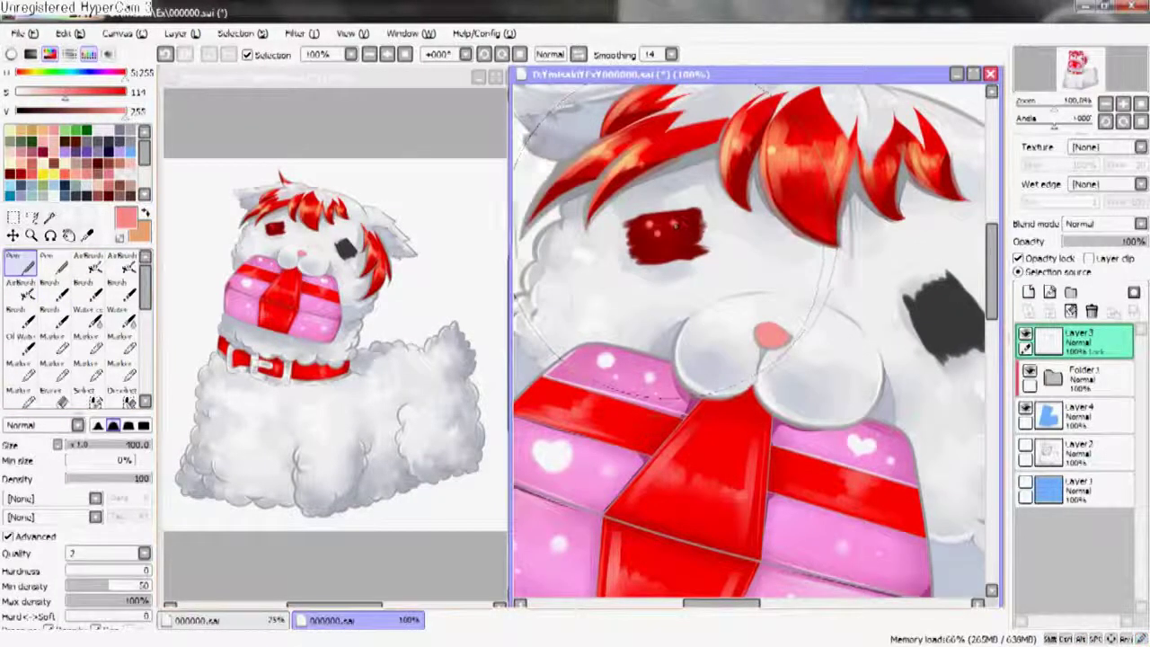
pyautogui.moveTo(678, 251); pyautogui.dragTo(632, 241)
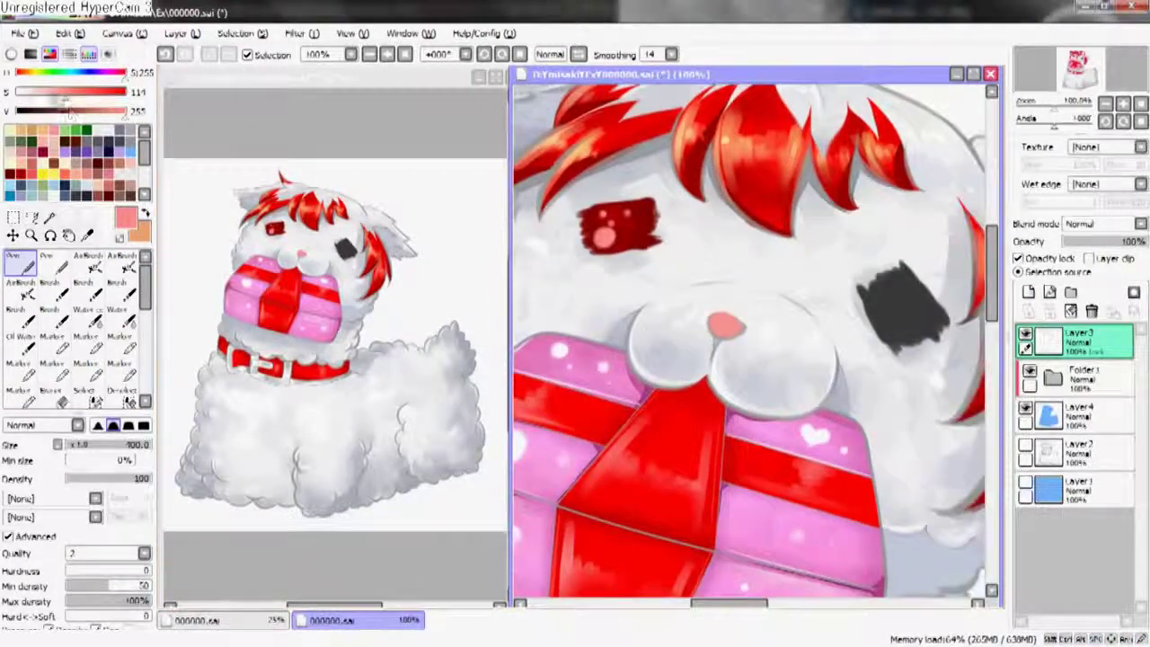
pyautogui.moveTo(32, 91); pyautogui.dragTo(14, 92)
pyautogui.click(598, 235)
pyautogui.click(633, 231)
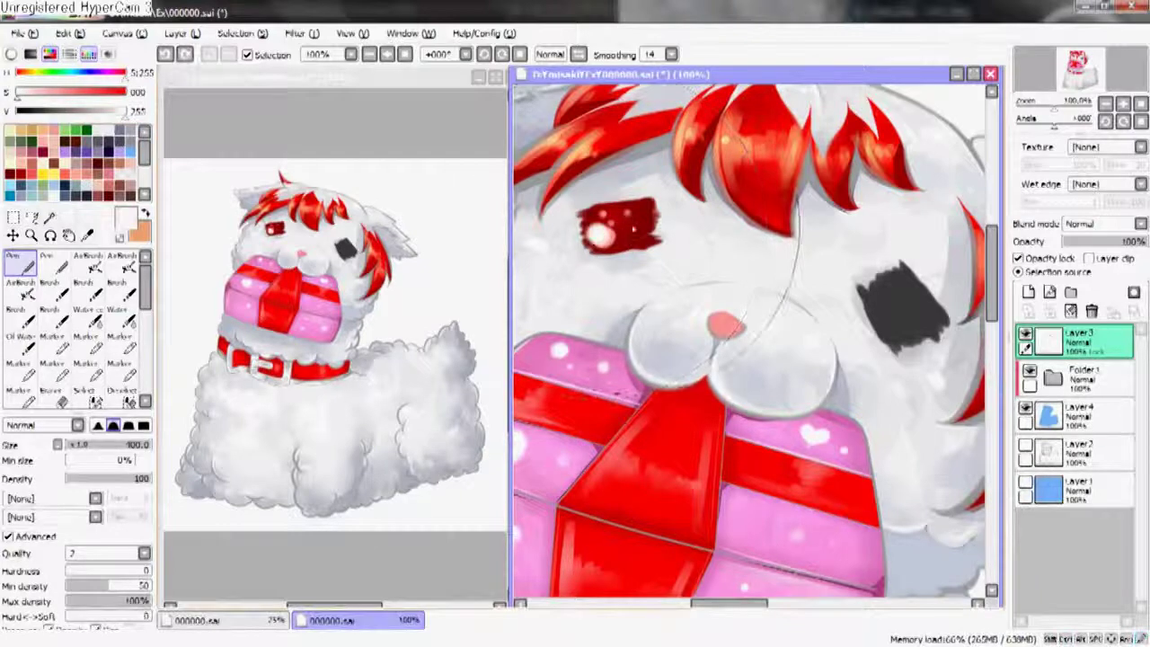
# - Try drawing small white sparkles with the Pen beside the large highlight in the red eye
pyautogui.hotkey('ctrl', 'z')
pyautogui.hotkey('ctrl', 'z')
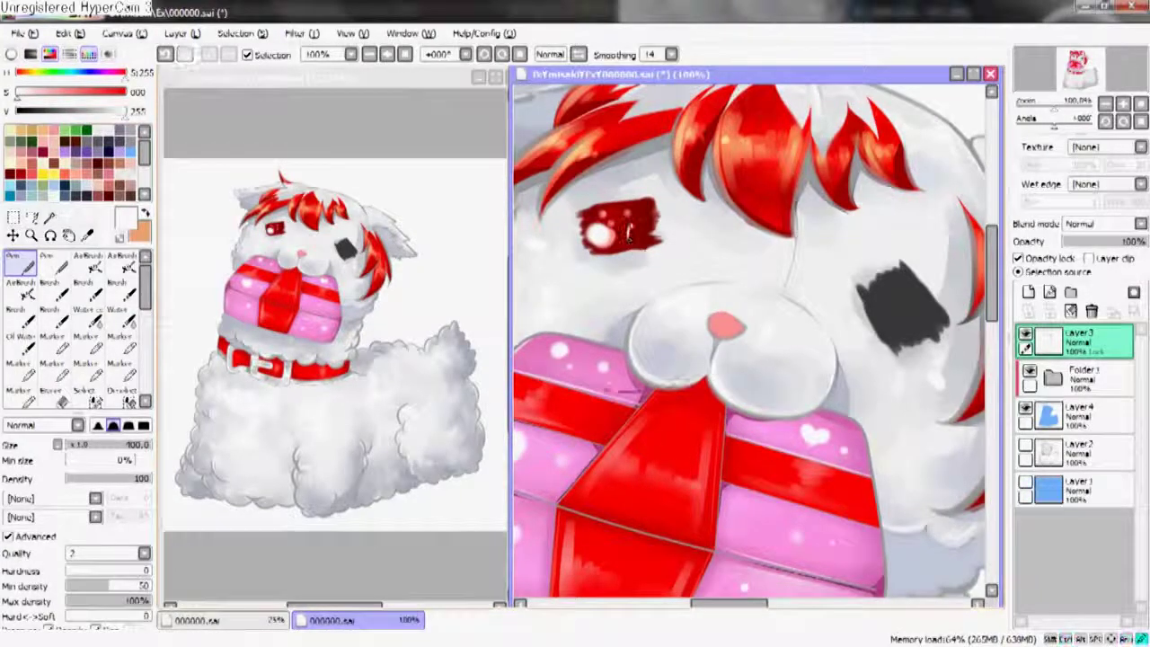
pyautogui.hotkey('ctrl', 'y')
pyautogui.hotkey('ctrl', 'y')
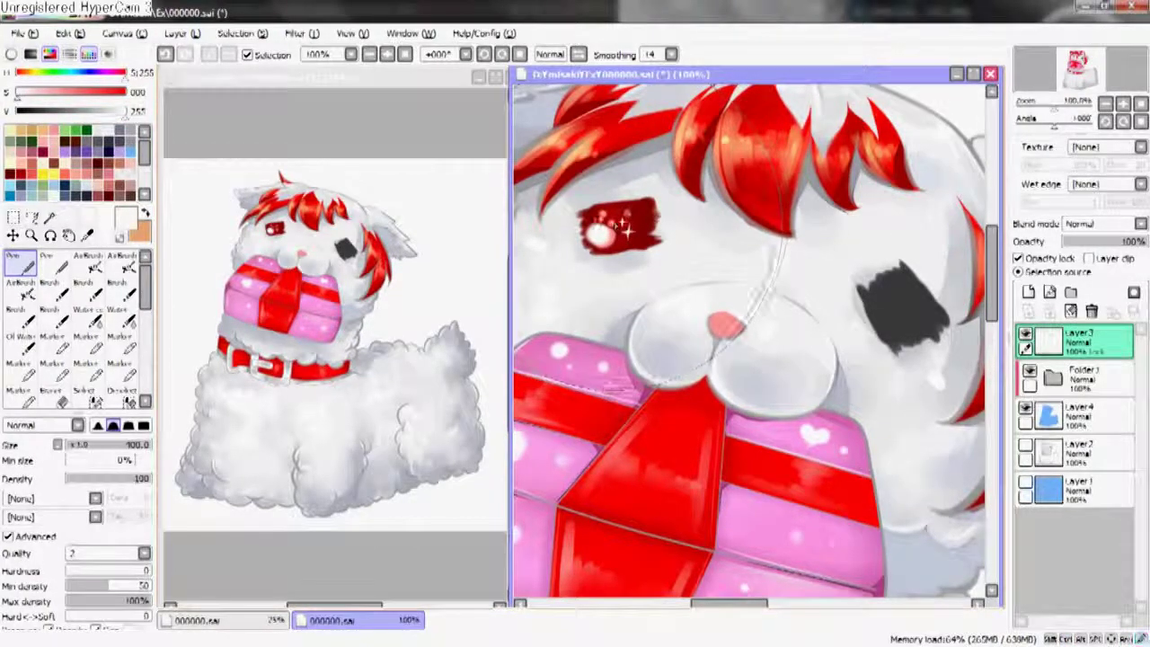
pyautogui.press('Delete')
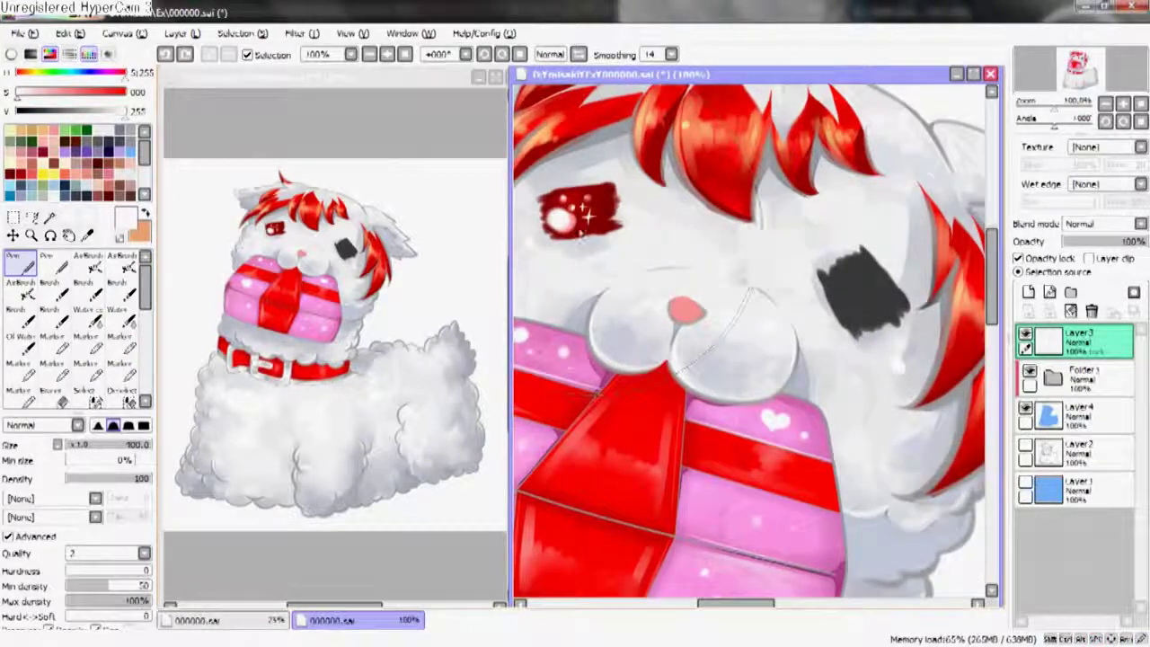
pyautogui.press('Delete')
pyautogui.press('Home')
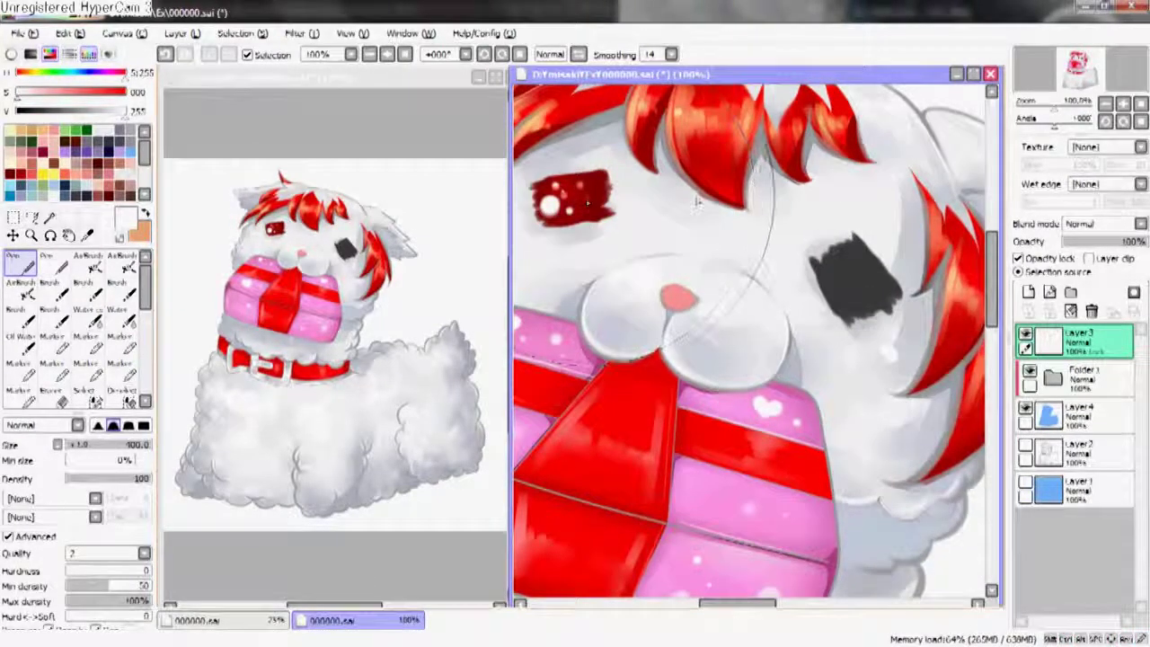
# - Recolor the black right eye orange and darken it to brownish gold of saturation 255 with the Pen
pyautogui.moveTo(697, 203); pyautogui.dragTo(710, 214)
pyautogui.moveTo(36, 92); pyautogui.dragTo(126, 92)
pyautogui.moveTo(835, 252); pyautogui.dragTo(898, 305)
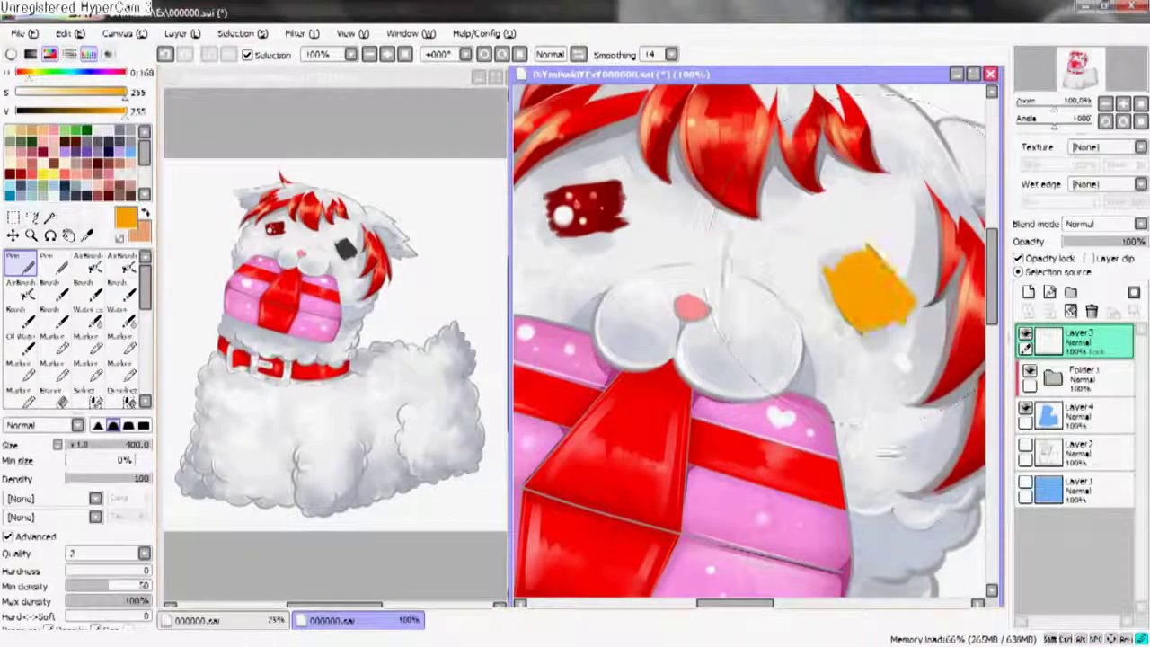
pyautogui.moveTo(125, 110); pyautogui.dragTo(97, 109)
pyautogui.moveTo(835, 197)
pyautogui.mouseDown()
pyautogui.moveTo(880, 297)
pyautogui.moveTo(902, 305)
pyautogui.mouseUp()
pyautogui.click(87, 262)
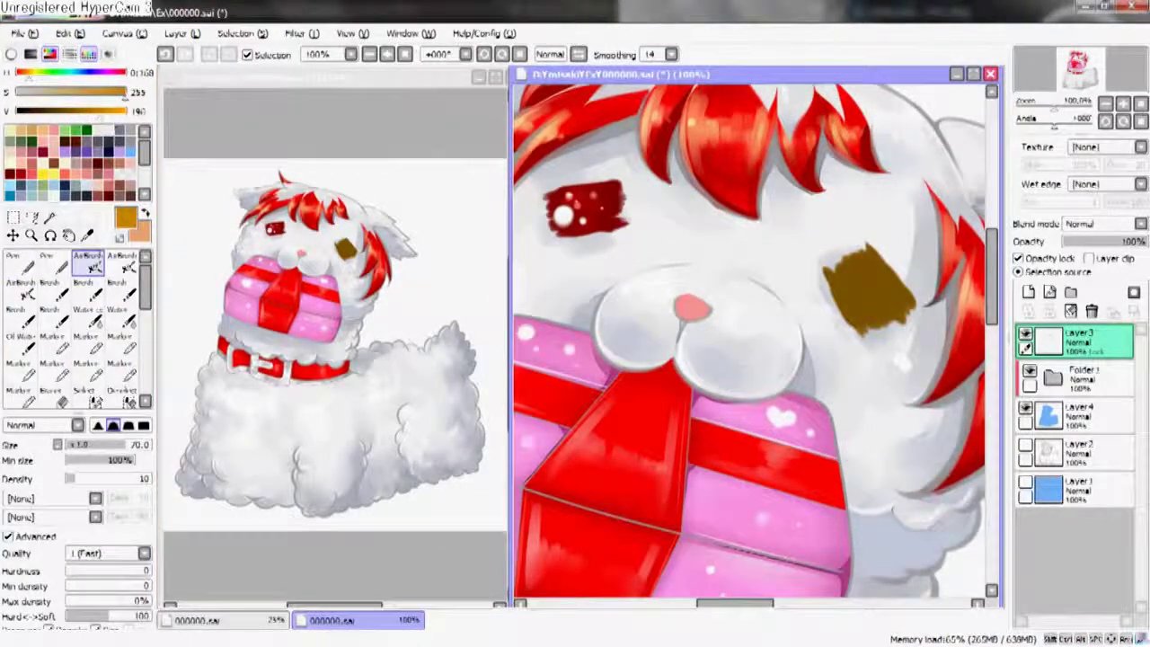
# - Airbrush a yellow glow of saturation 255 and value 255 over the middle of the gold eye
pyautogui.hotkey('ctrl', 'z')
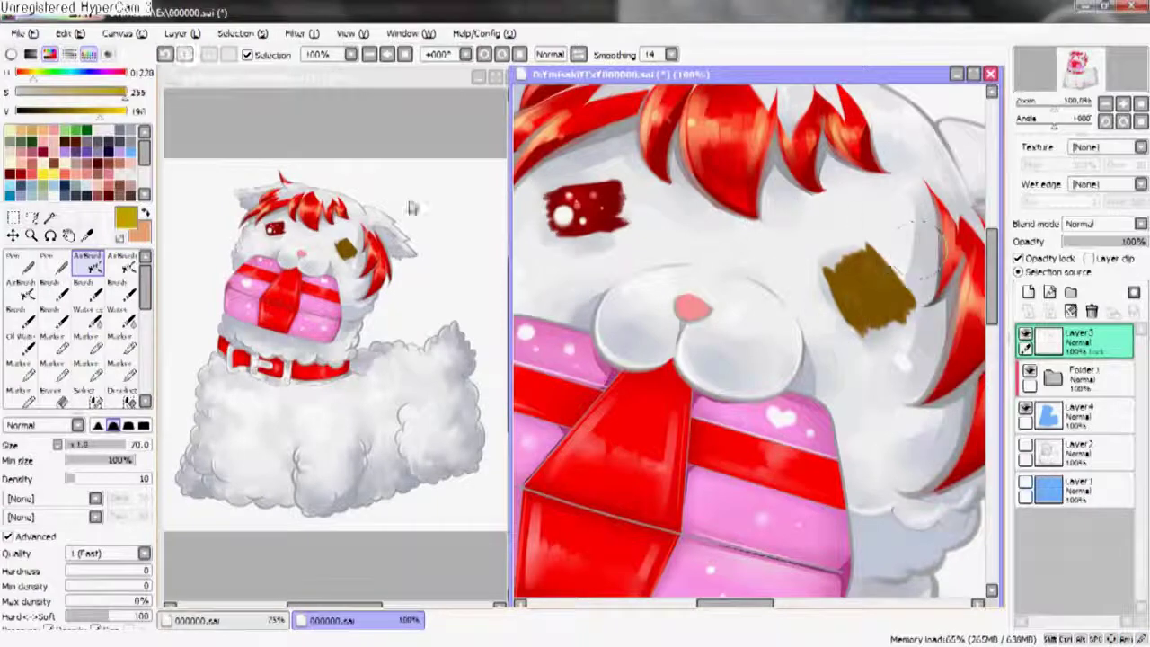
pyautogui.click(549, 54)
pyautogui.moveTo(97, 110); pyautogui.dragTo(126, 110)
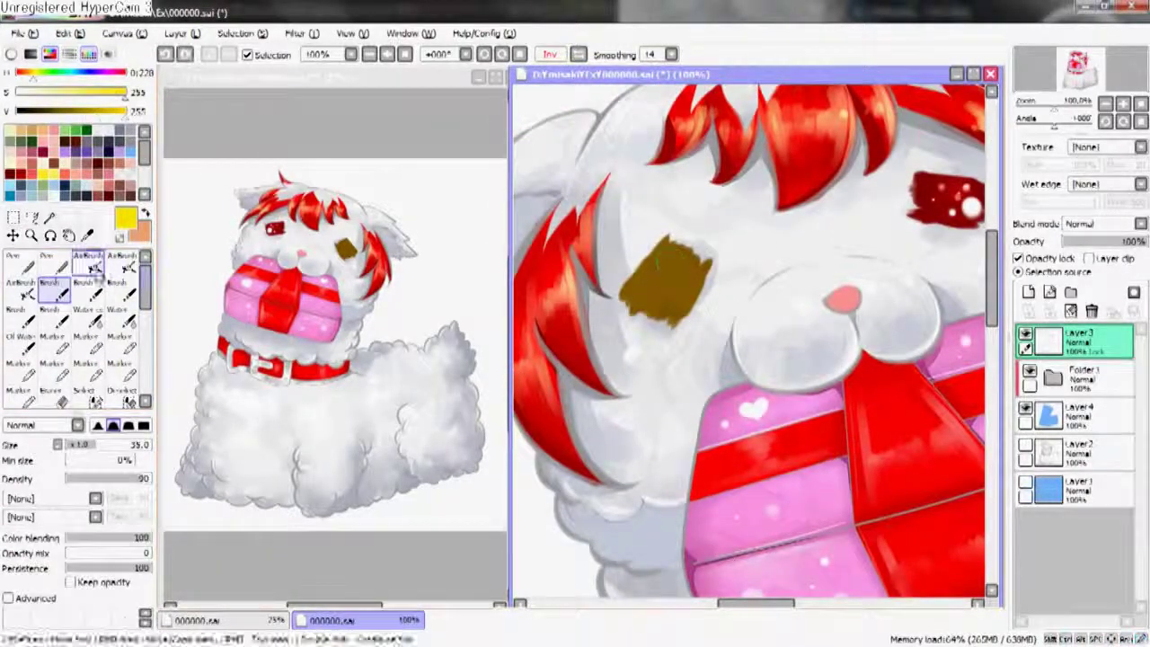
pyautogui.click(53, 342)
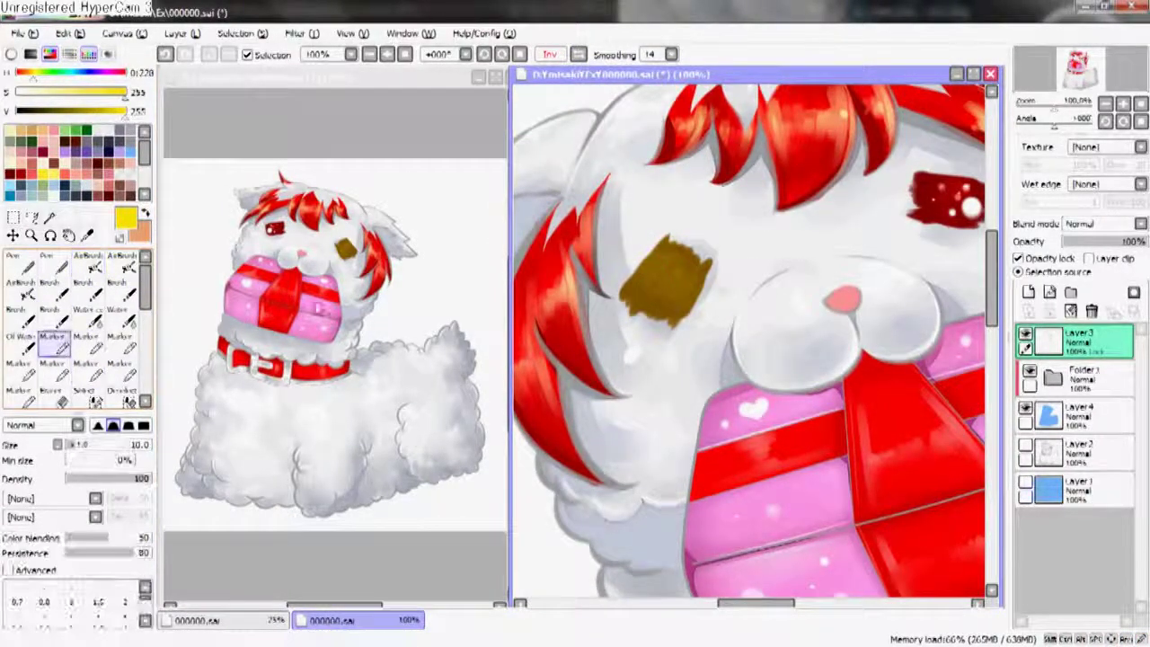
pyautogui.click(20, 287)
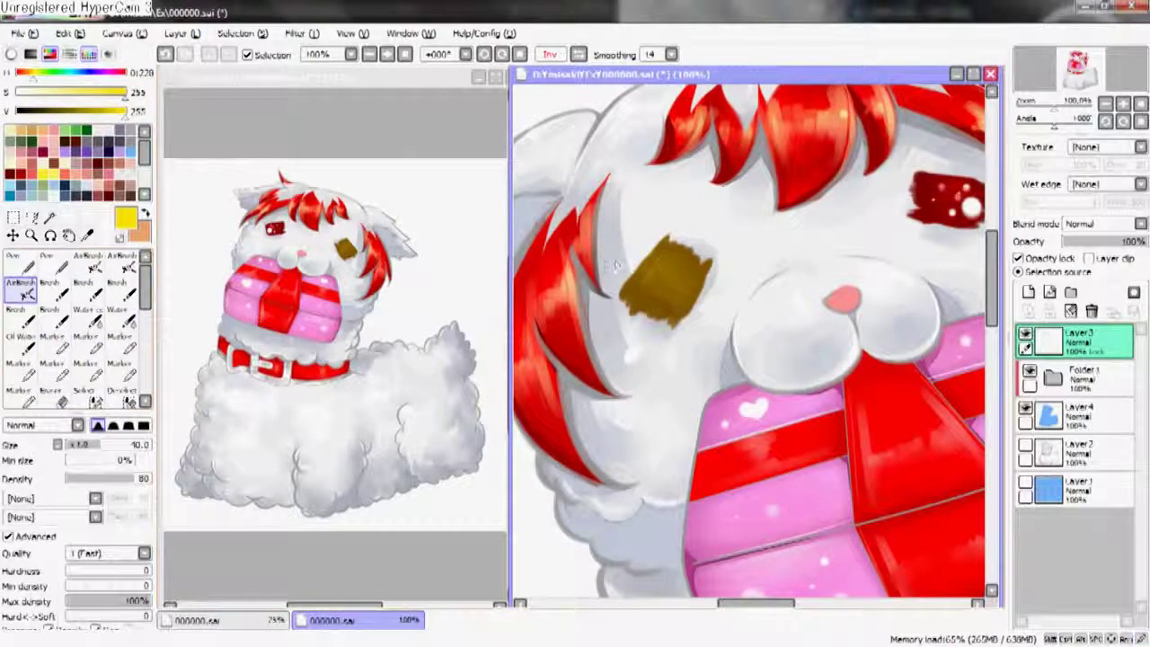
pyautogui.press('n')
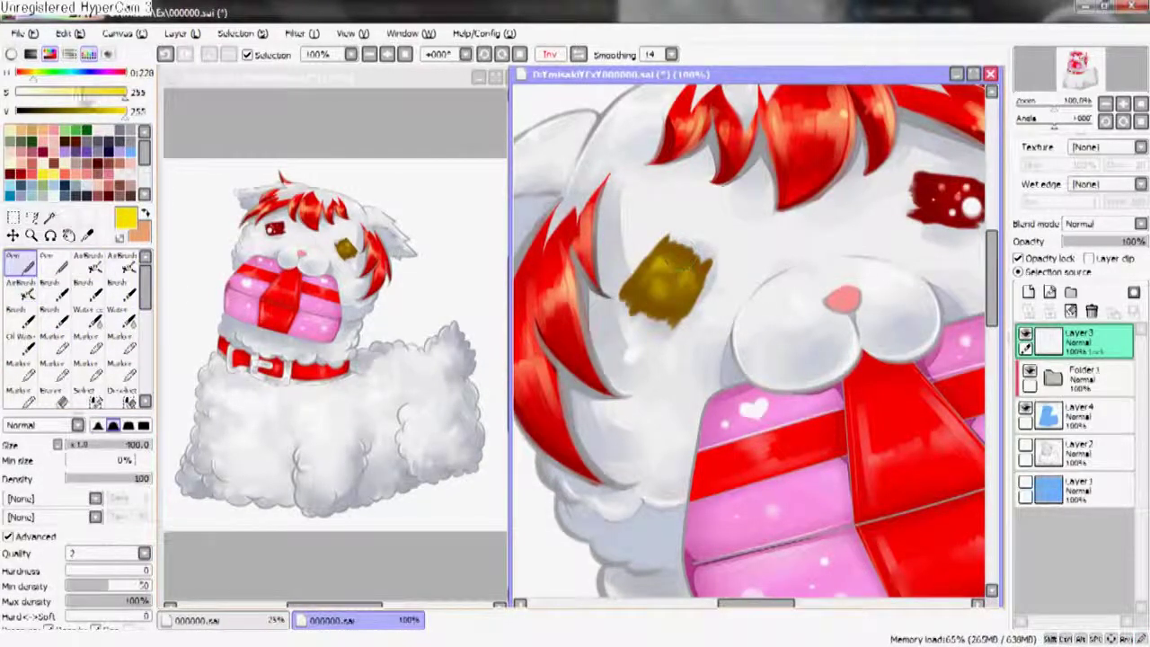
# - Dot pale yellow Pen highlights of saturation 94 and value 255 in the gold eye and try white highlights over them
pyautogui.click(665, 283)
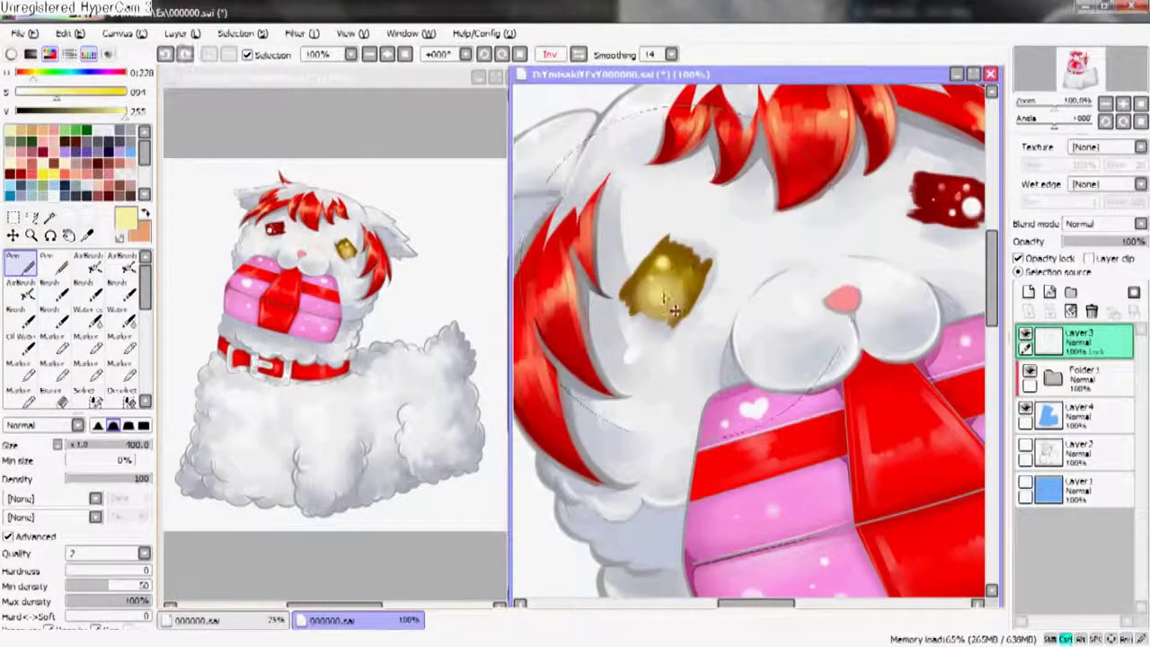
pyautogui.click(65, 92)
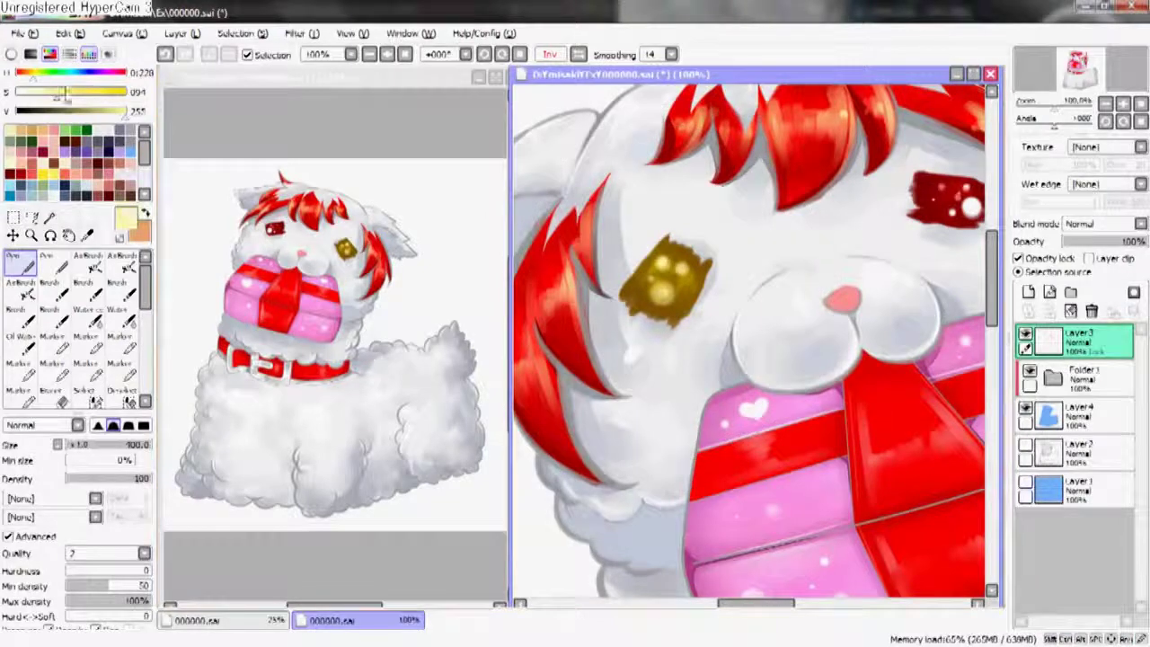
pyautogui.click(666, 258)
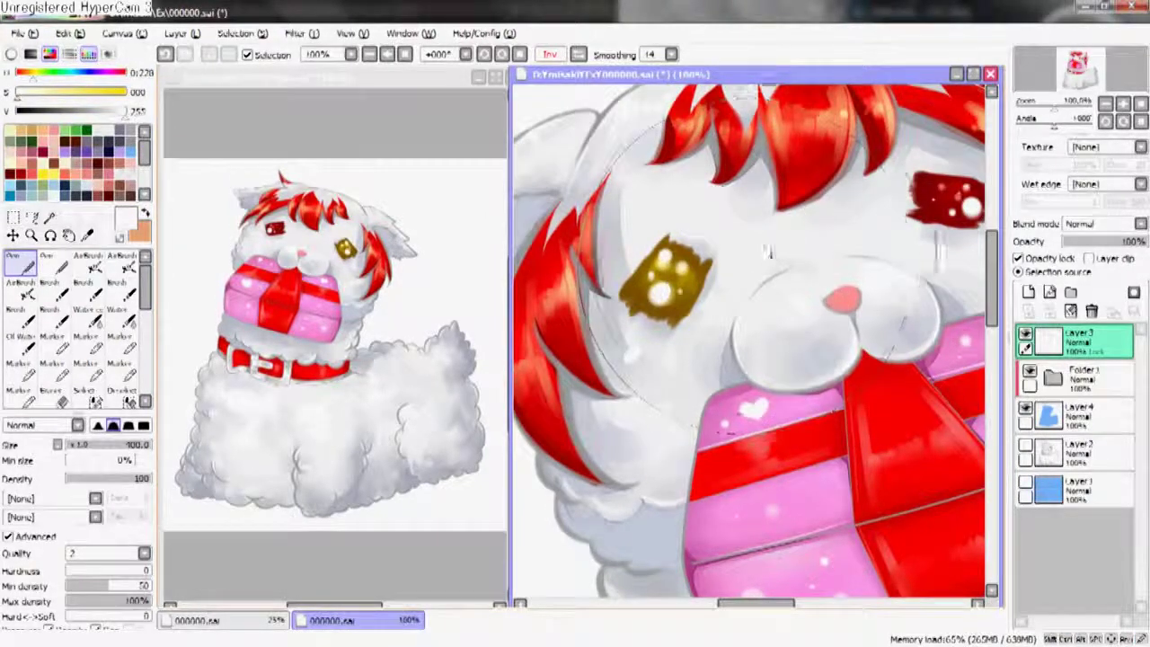
pyautogui.press('h')
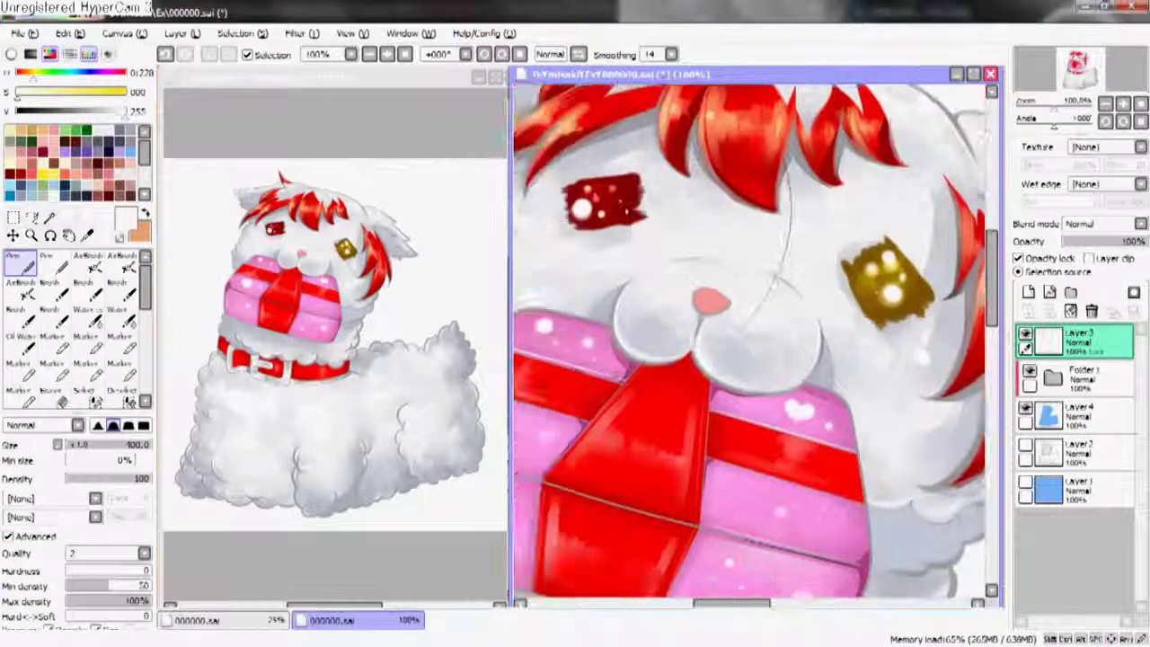
pyautogui.moveTo(643, 184); pyautogui.dragTo(631, 190)
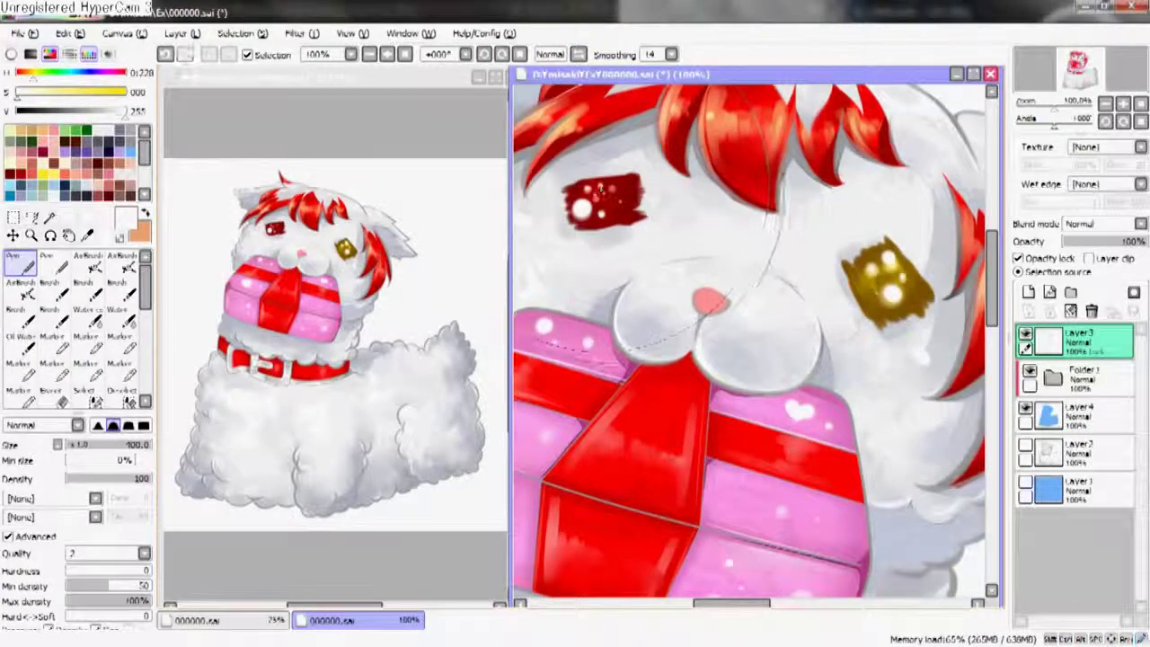
# - Repaint white Pen highlights in the gold eye and dot small white sparkles in both eyes
pyautogui.scroll(-3, 624, 207)
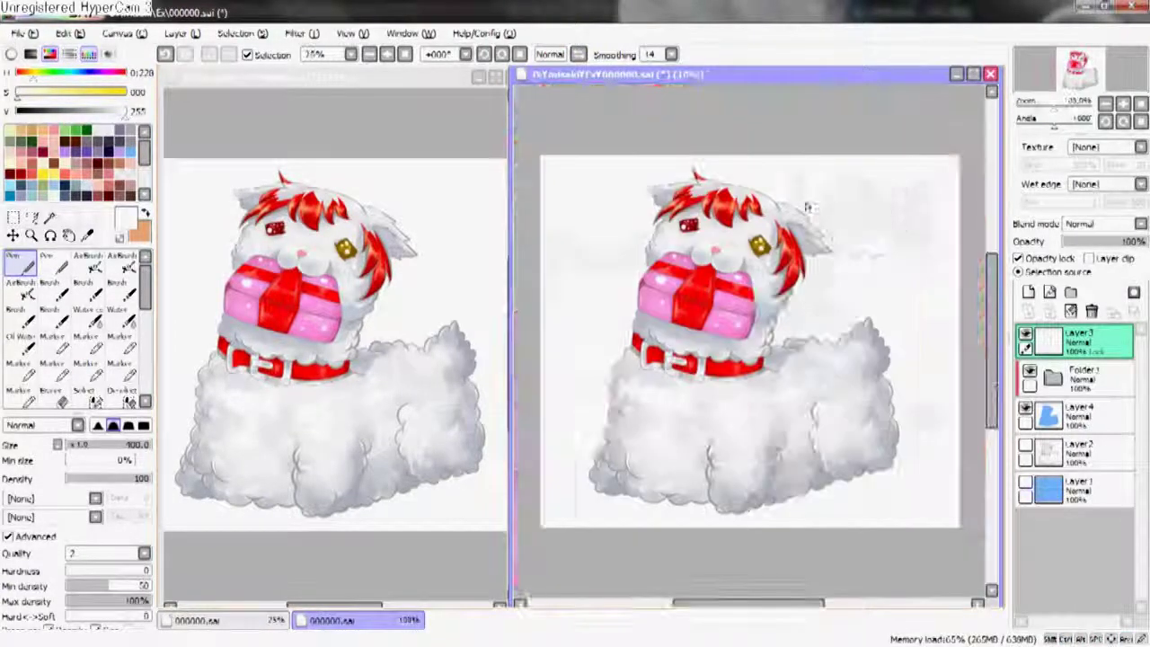
pyautogui.scroll(4, 770, 229)
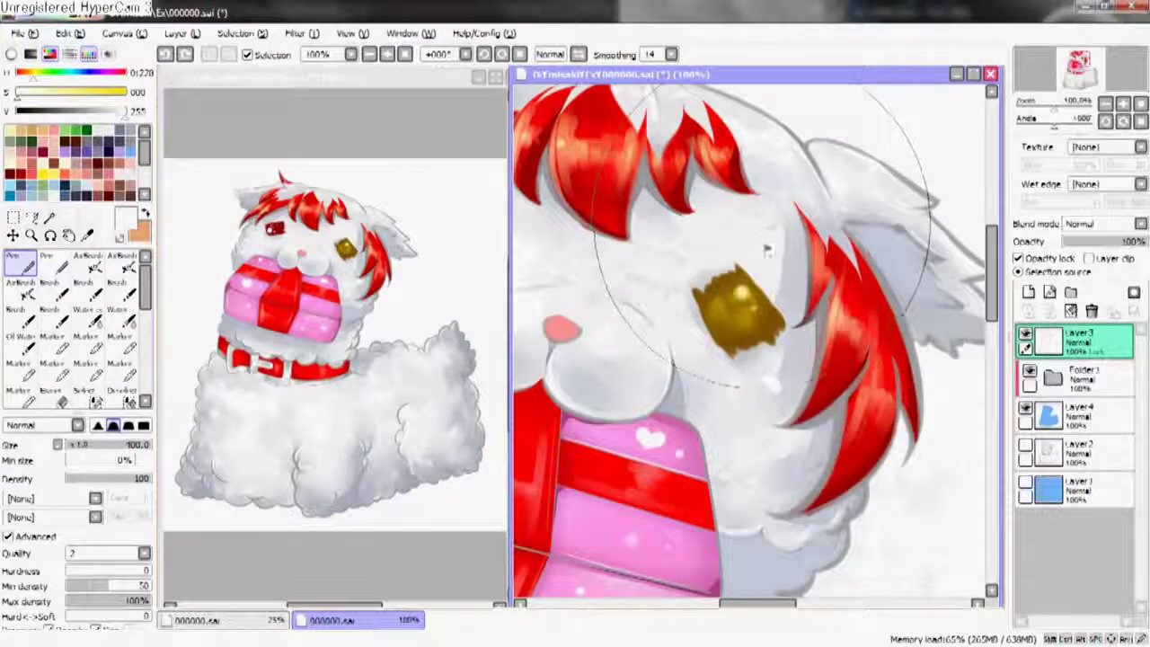
pyautogui.moveTo(773, 235); pyautogui.dragTo(848, 185)
pyautogui.moveTo(661, 175); pyautogui.dragTo(655, 296)
pyautogui.moveTo(651, 206); pyautogui.dragTo(669, 342)
pyautogui.moveTo(663, 180)
pyautogui.mouseDown()
pyautogui.moveTo(651, 305)
pyautogui.moveTo(683, 315)
pyautogui.moveTo(705, 368)
pyautogui.mouseUp()
pyautogui.moveTo(943, 117); pyautogui.dragTo(978, 260)
pyautogui.moveTo(660, 175)
pyautogui.mouseDown()
pyautogui.moveTo(664, 341)
pyautogui.moveTo(687, 359)
pyautogui.mouseUp()
pyautogui.moveTo(952, 162); pyautogui.dragTo(979, 288)
pyautogui.moveTo(678, 197)
pyautogui.mouseDown()
pyautogui.moveTo(682, 341)
pyautogui.moveTo(655, 346)
pyautogui.mouseUp()
pyautogui.moveTo(685, 235); pyautogui.dragTo(687, 317)
pyautogui.moveTo(669, 190)
pyautogui.mouseDown()
pyautogui.moveTo(674, 344)
pyautogui.moveTo(701, 345)
pyautogui.mouseUp()
pyautogui.moveTo(590, 187); pyautogui.dragTo(696, 191)
pyautogui.moveTo(795, 144); pyautogui.dragTo(795, 193)
pyautogui.moveTo(633, 349)
pyautogui.mouseDown()
pyautogui.moveTo(736, 314)
pyautogui.moveTo(735, 350)
pyautogui.mouseUp()
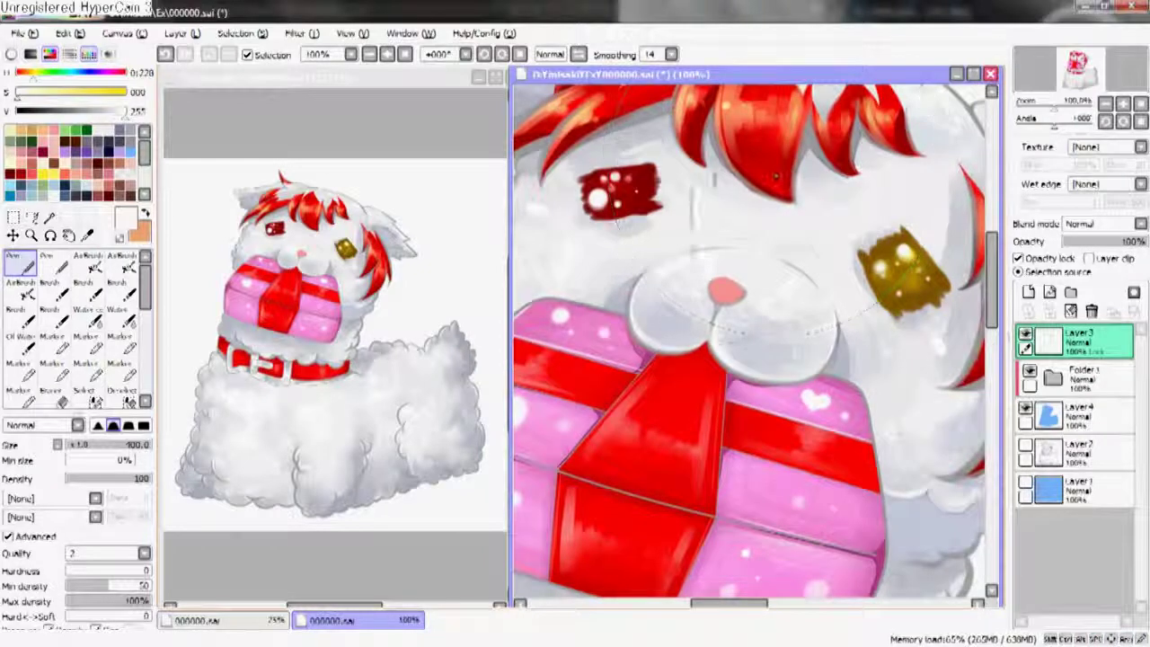
# - Draw a small white heart-shaped highlight in both the red eye and the gold eye
pyautogui.moveTo(793, 193); pyautogui.dragTo(709, 346)
pyautogui.moveTo(790, 238); pyautogui.dragTo(745, 171)
pyautogui.moveTo(713, 136); pyautogui.dragTo(695, 297)
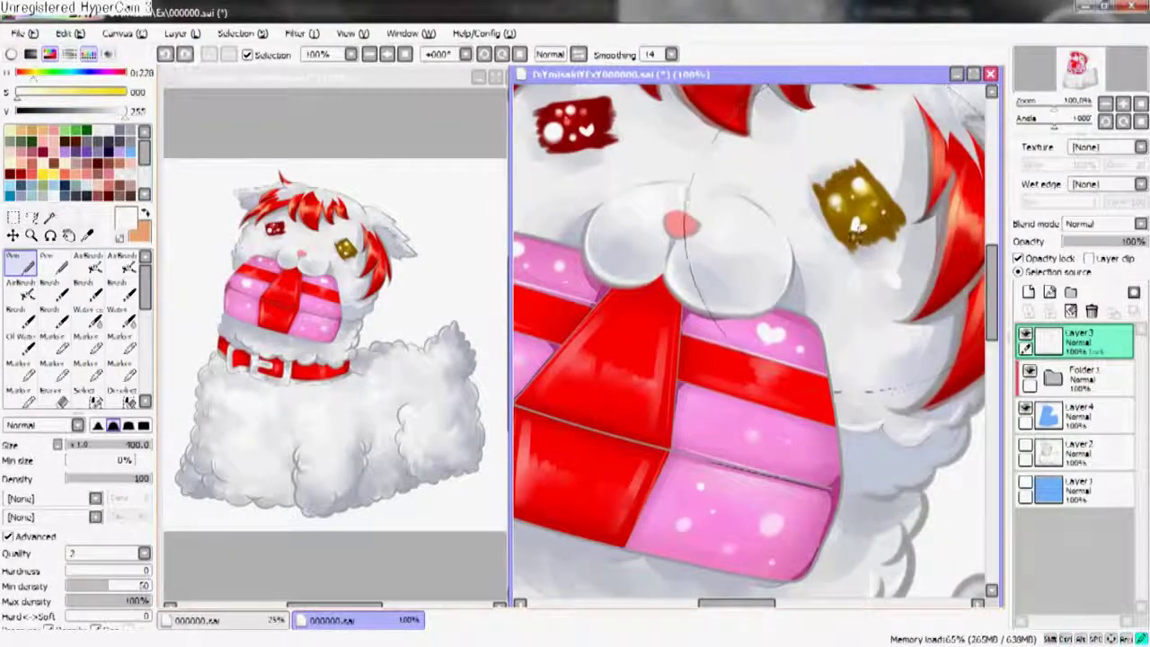
pyautogui.press('-')
pyautogui.press('-')
pyautogui.press('-')
pyautogui.press('-')
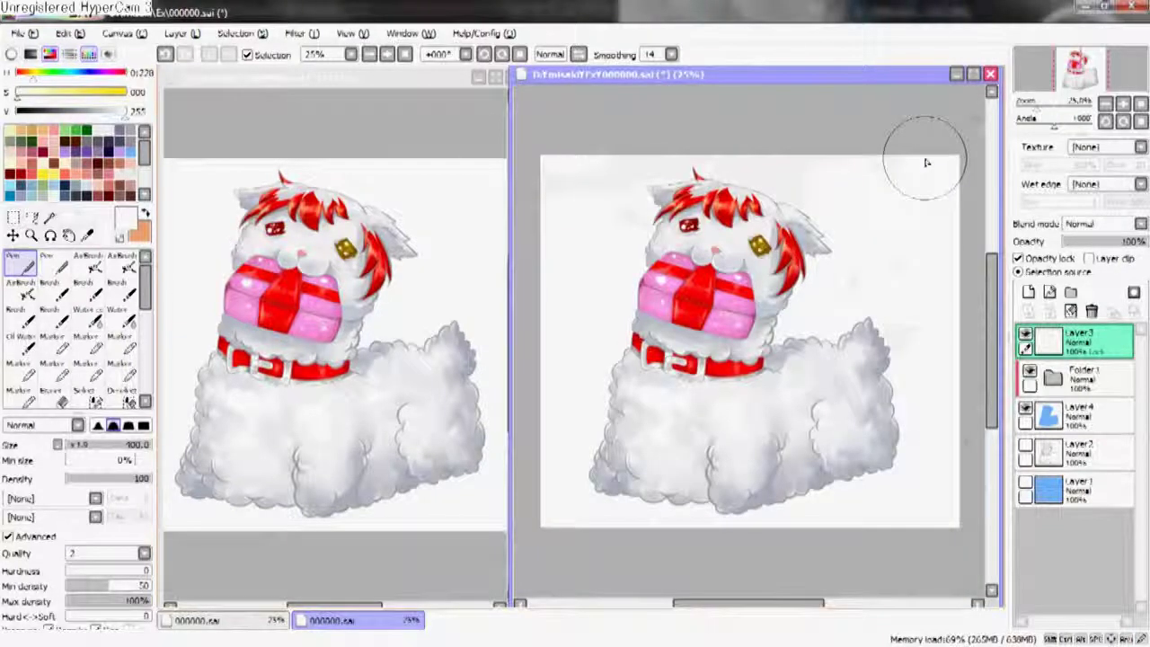
# - Open Folder 1 and create a new layer above Folder 3 for the inner ears
pyautogui.click(1053, 377)
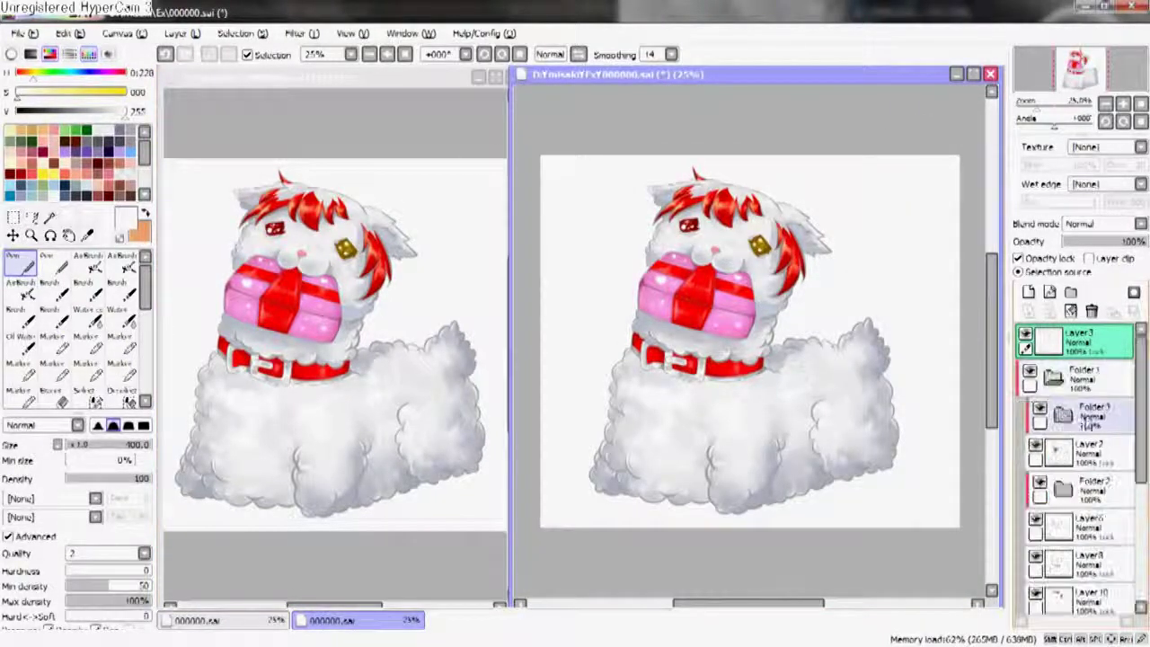
pyautogui.click(1082, 414)
pyautogui.click(1029, 292)
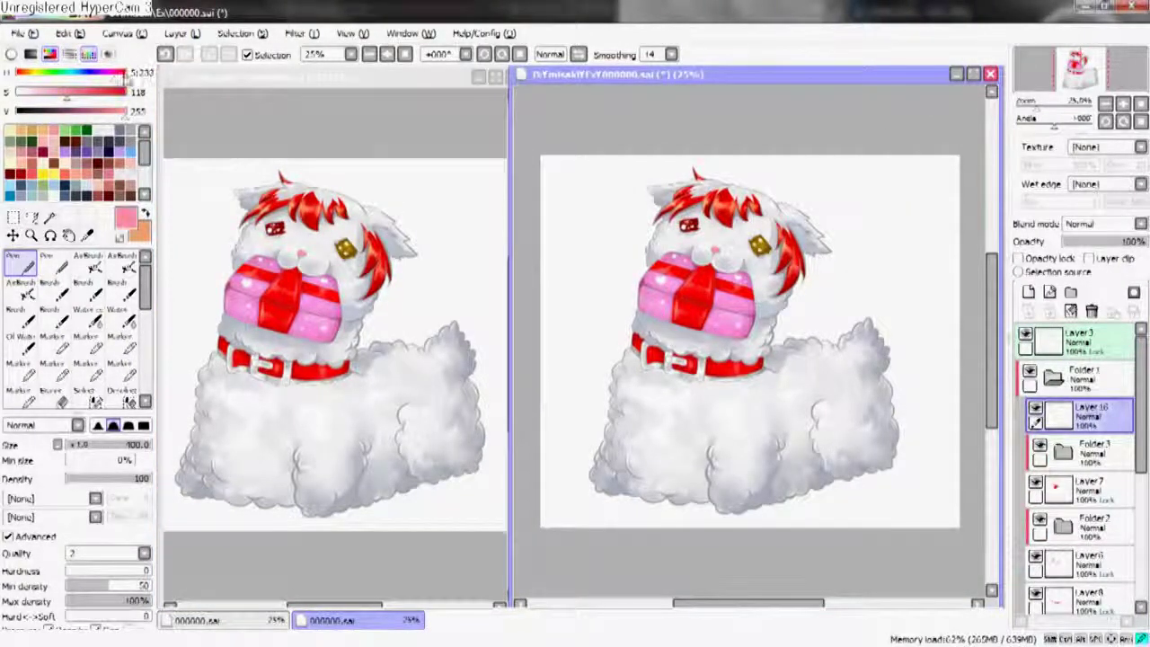
# - Move the new layer beneath Layer10 and paint the left inner ear pink of saturation 118 and value 255
pyautogui.press('+')
pyautogui.press('+')
pyautogui.press('+')
pyautogui.press('+')
pyautogui.press('+')
pyautogui.moveTo(683, 243); pyautogui.dragTo(749, 240)
pyautogui.hotkey('ctrl', 'z')
pyautogui.moveTo(1082, 415)
pyautogui.mouseDown()
pyautogui.moveTo(1060, 574)
pyautogui.moveTo(1058, 530)
pyautogui.moveTo(1060, 561)
pyautogui.mouseUp()
pyautogui.moveTo(683, 251)
pyautogui.mouseDown()
pyautogui.moveTo(763, 265)
pyautogui.moveTo(754, 251)
pyautogui.moveTo(782, 296)
pyautogui.moveTo(781, 256)
pyautogui.moveTo(800, 234)
pyautogui.moveTo(728, 272)
pyautogui.mouseUp()
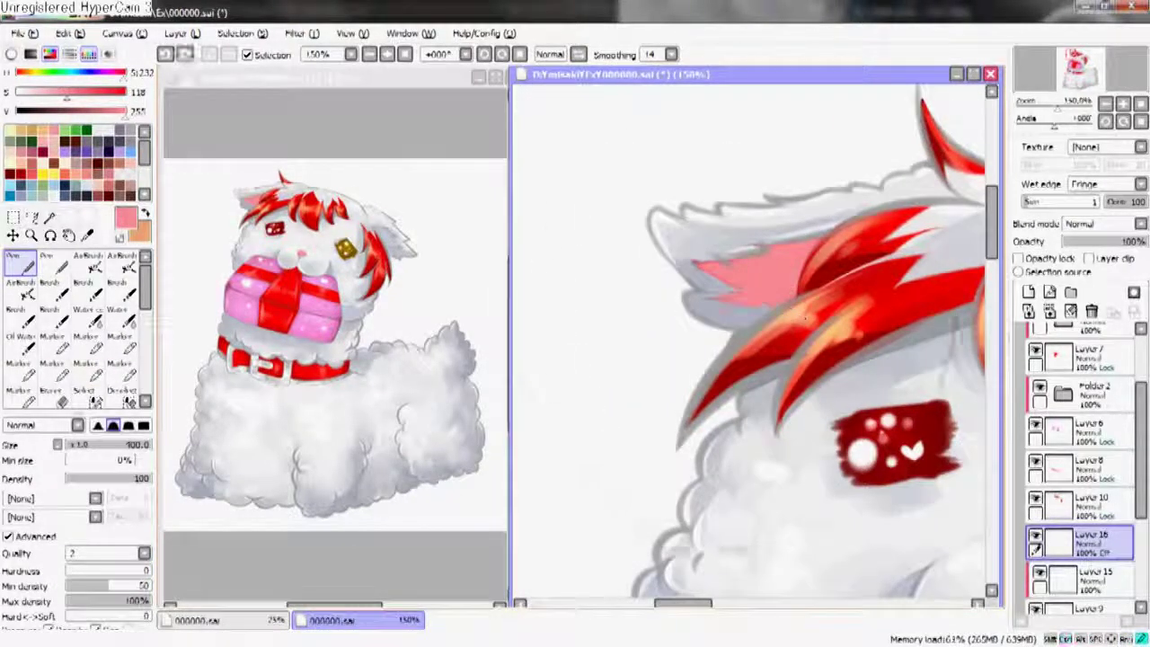
# - Paint the right inner ear with the same pink of saturation 118 and value 255 using the Pen
pyautogui.moveTo(722, 275)
pyautogui.mouseDown()
pyautogui.moveTo(629, 296)
pyautogui.moveTo(670, 254)
pyautogui.moveTo(719, 274)
pyautogui.mouseUp()
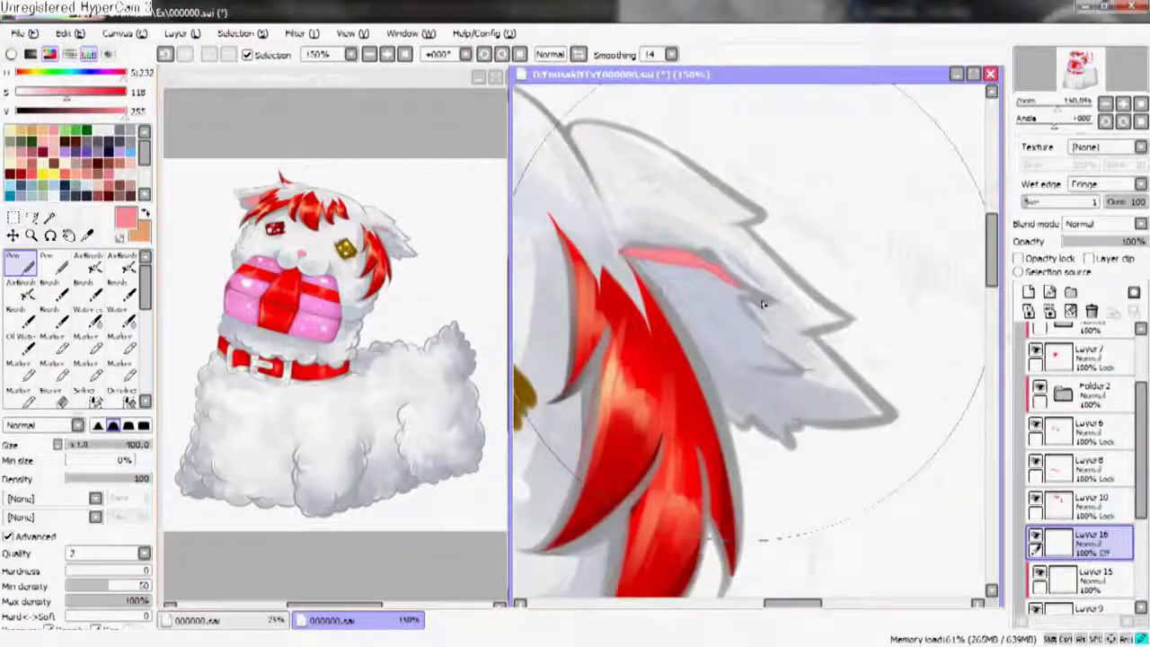
pyautogui.moveTo(629, 256)
pyautogui.mouseDown()
pyautogui.moveTo(745, 292)
pyautogui.moveTo(737, 301)
pyautogui.moveTo(781, 355)
pyautogui.moveTo(764, 363)
pyautogui.mouseUp()
pyautogui.press('h')
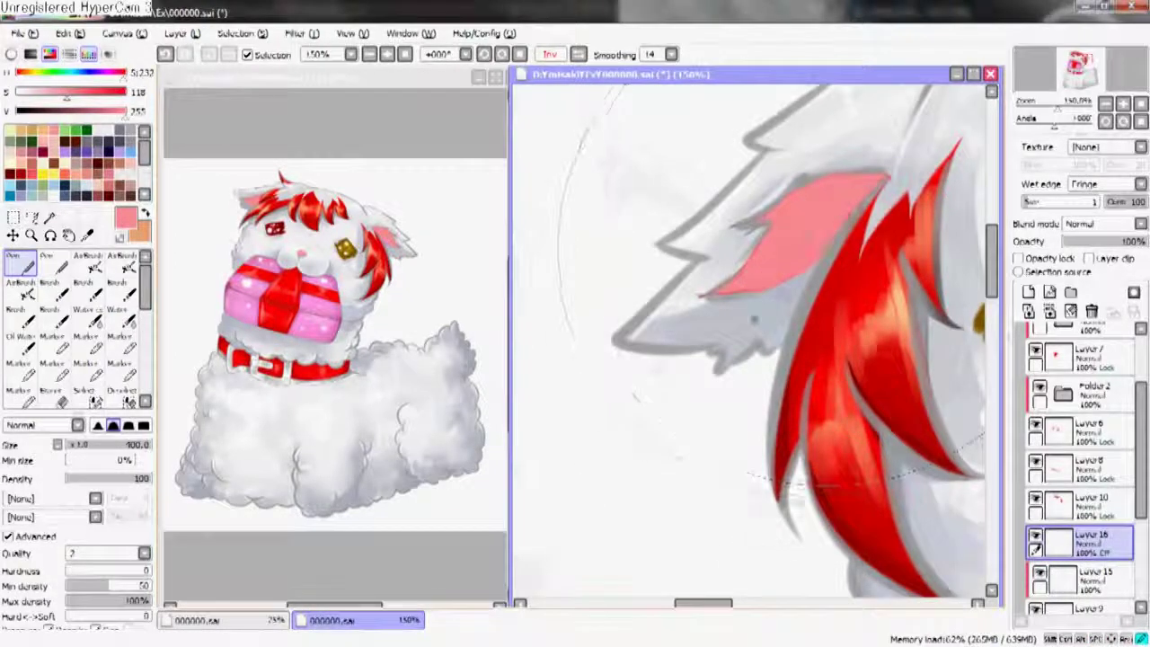
pyautogui.moveTo(629, 269); pyautogui.dragTo(557, 283)
# - Lock the ear layer's opacity and airbrush the right inner ear with deeper pink of saturation 198 and value 255
pyautogui.click(1017, 257)
pyautogui.click(88, 265)
pyautogui.click(99, 92)
pyautogui.moveTo(673, 241); pyautogui.dragTo(686, 350)
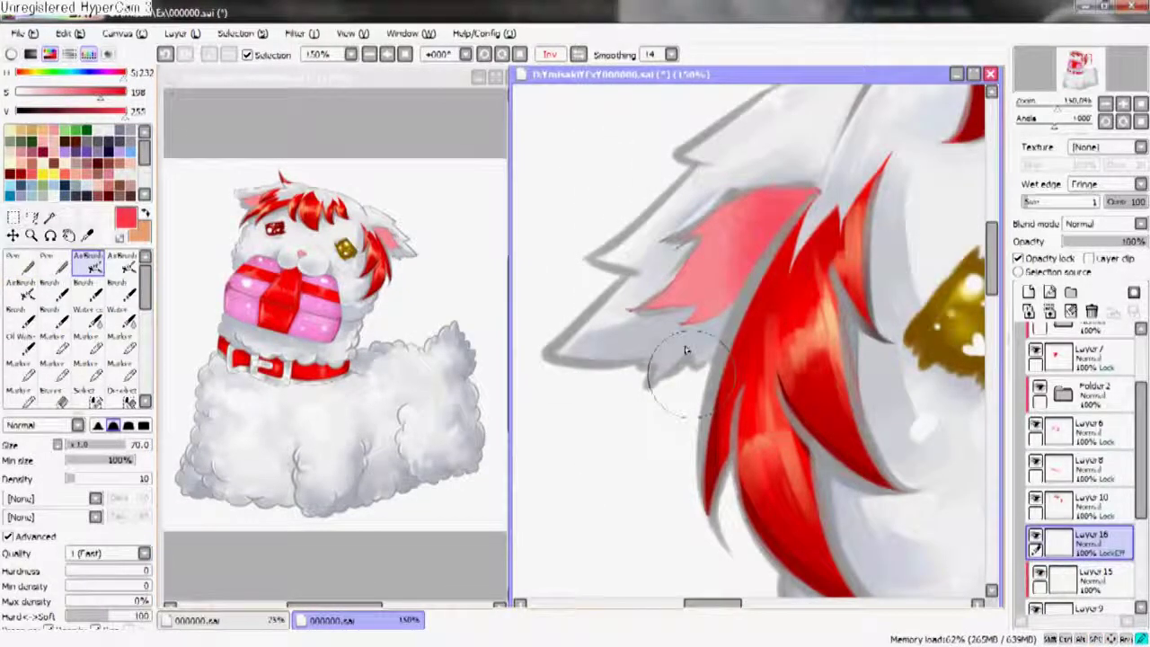
pyautogui.click(1073, 59)
pyautogui.moveTo(645, 187); pyautogui.dragTo(734, 276)
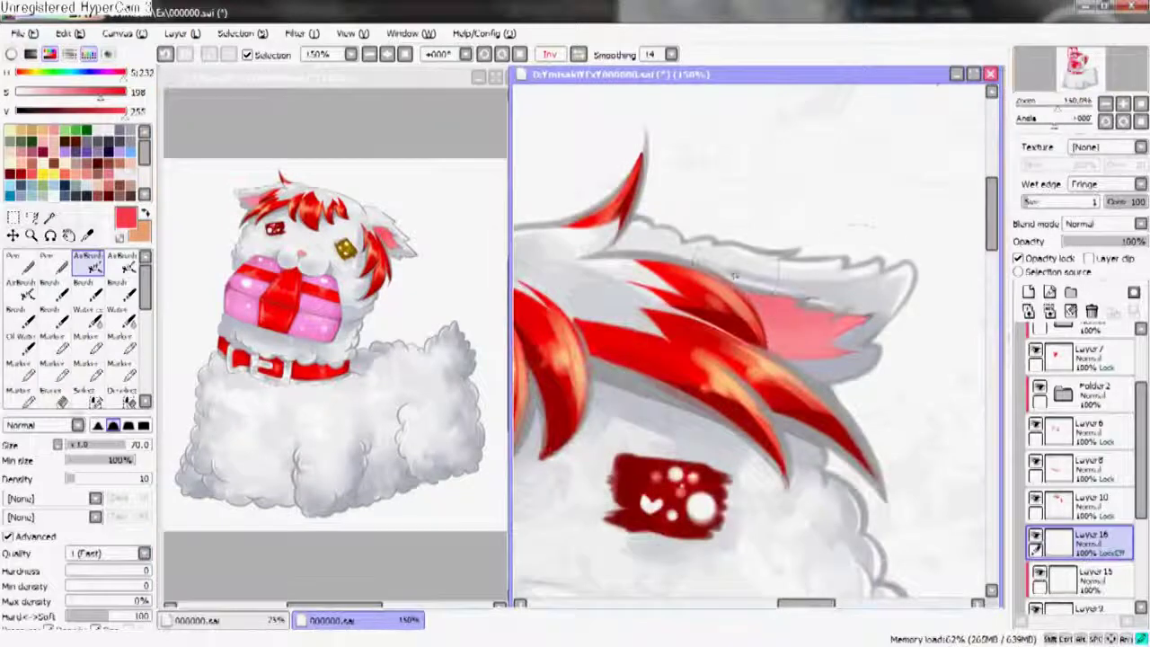
# - Airbrush darker red shading of saturation 198 and value 190 into the inner parts of both ears
pyautogui.moveTo(790, 346); pyautogui.dragTo(875, 342)
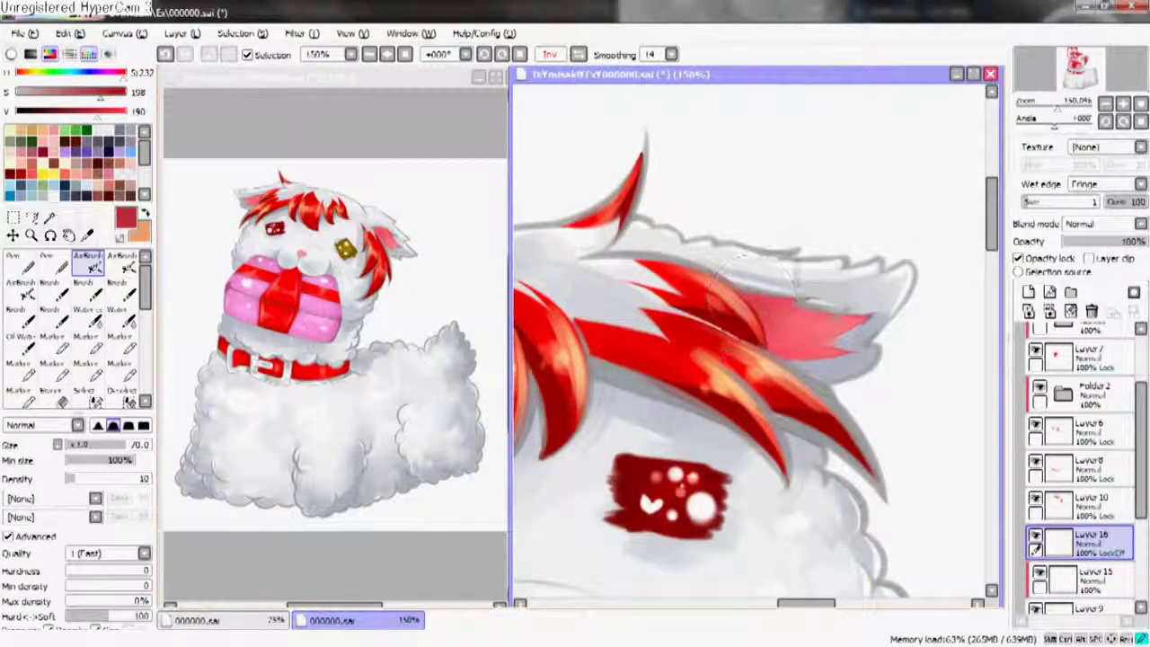
pyautogui.moveTo(1082, 72); pyautogui.dragTo(1073, 59)
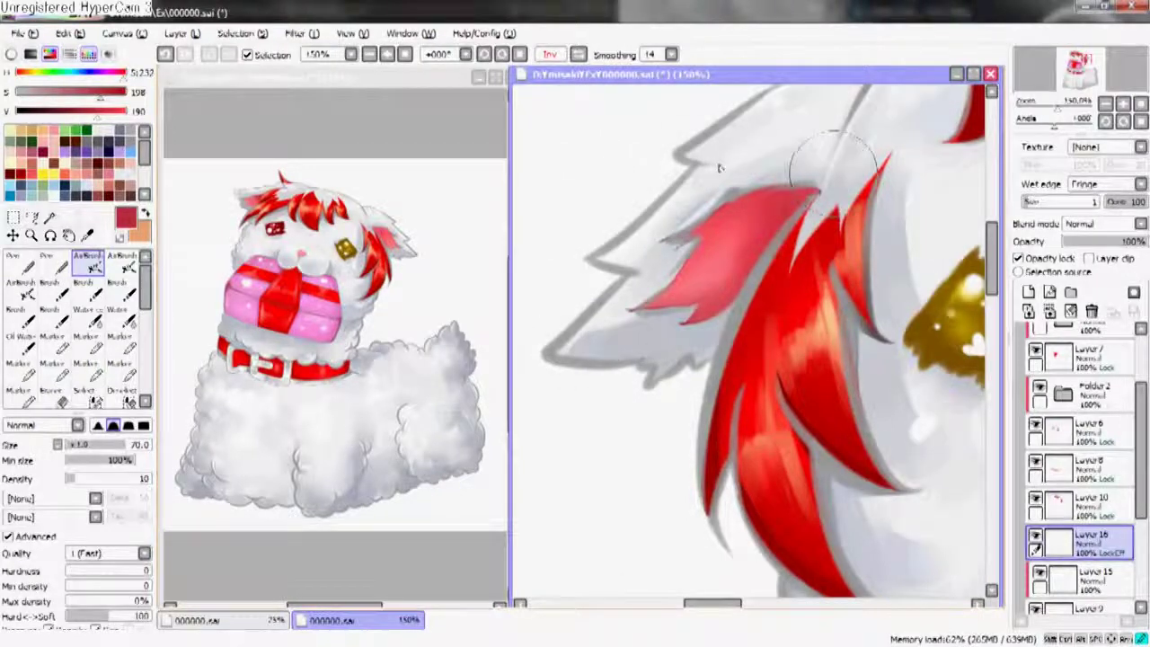
pyautogui.press('Home')
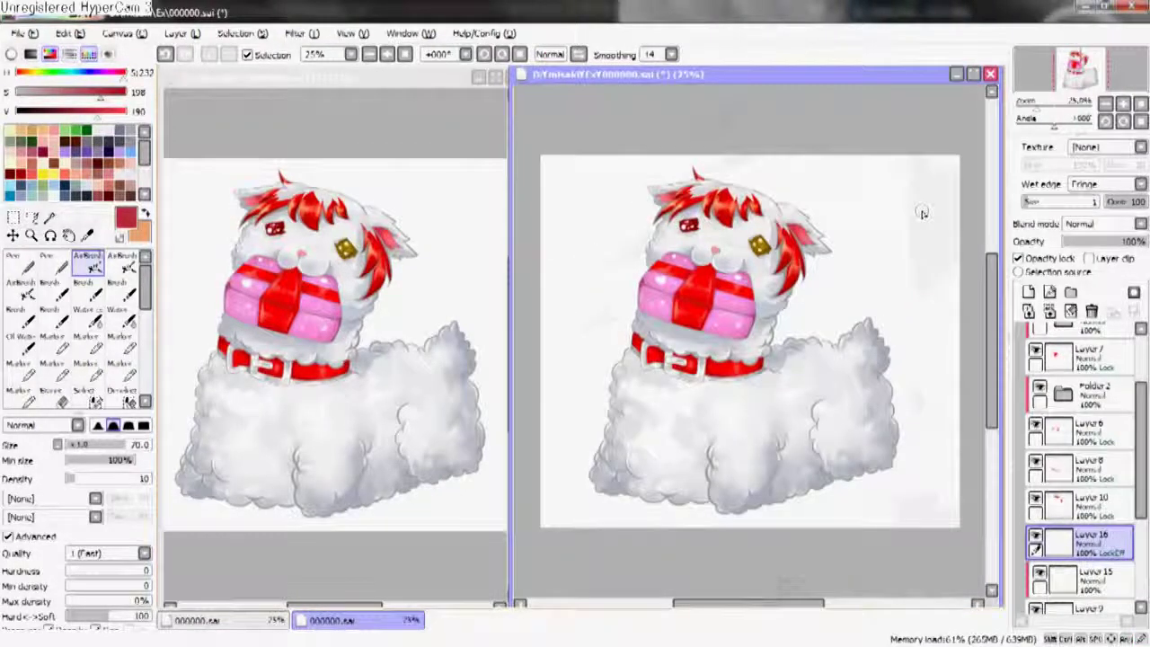